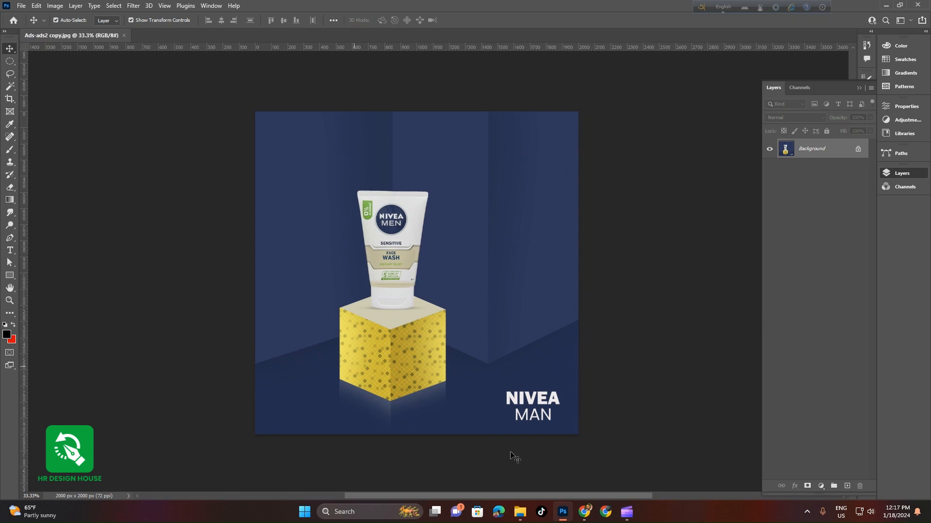
Preview the 2118-A-scaled product image in the add folder and open it in Photoshop as its own document.
left_click(523, 519)
double_click(396, 155)
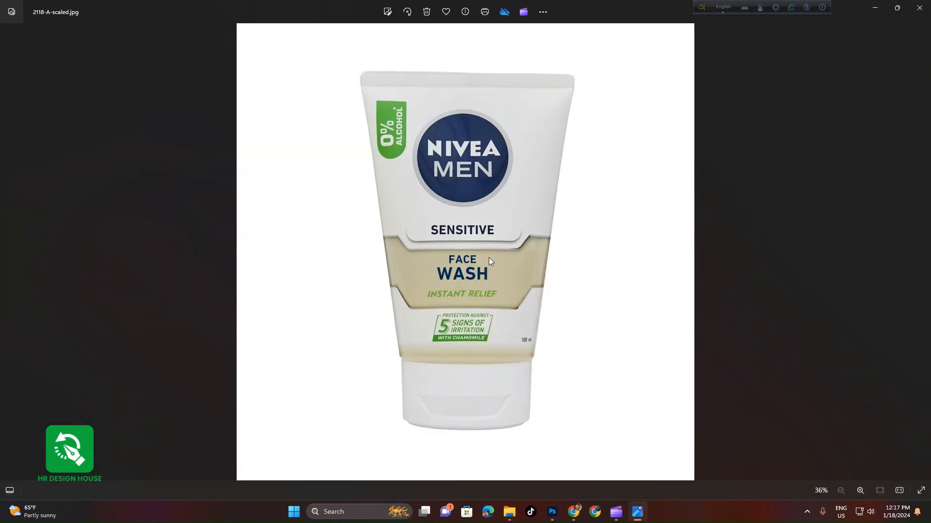
left_click(920, 8)
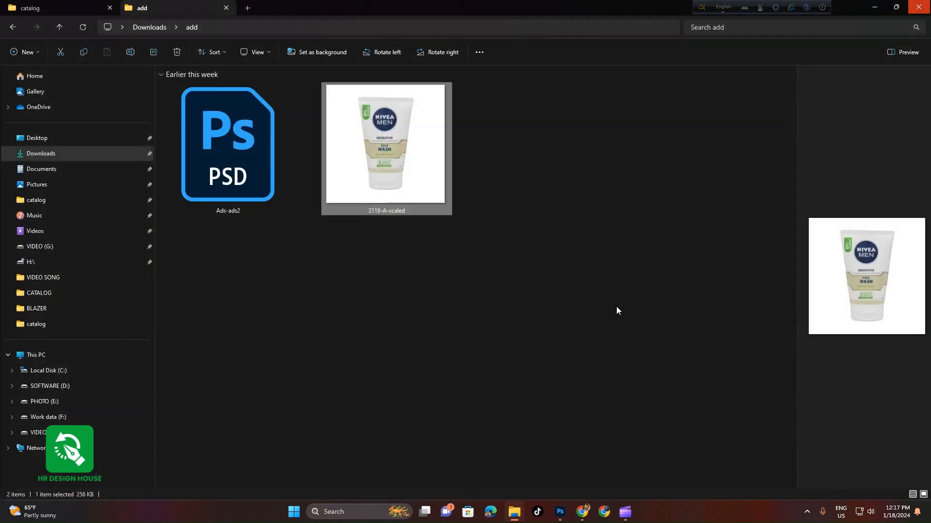
left_click_drag(357, 170, 415, 22)
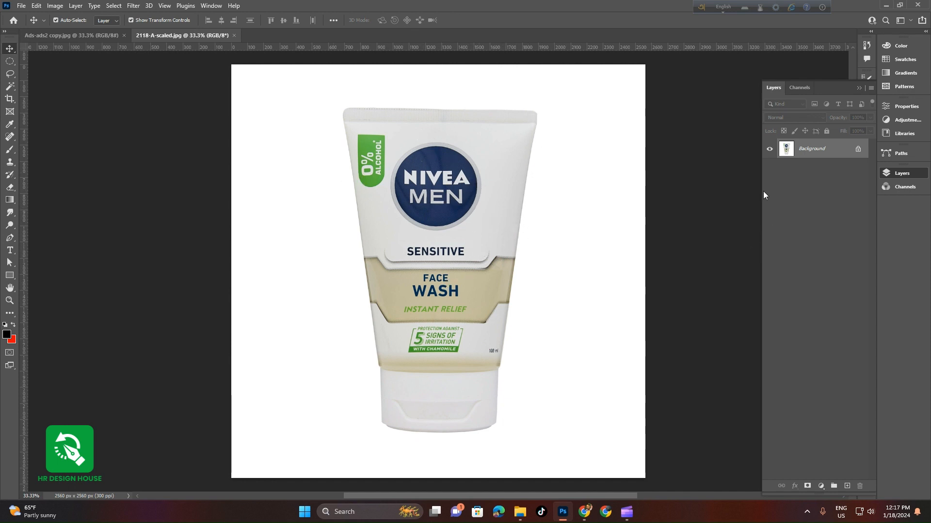
Unlock the face wash image's Background layer and remove the white background around the tube.
left_click(909, 112)
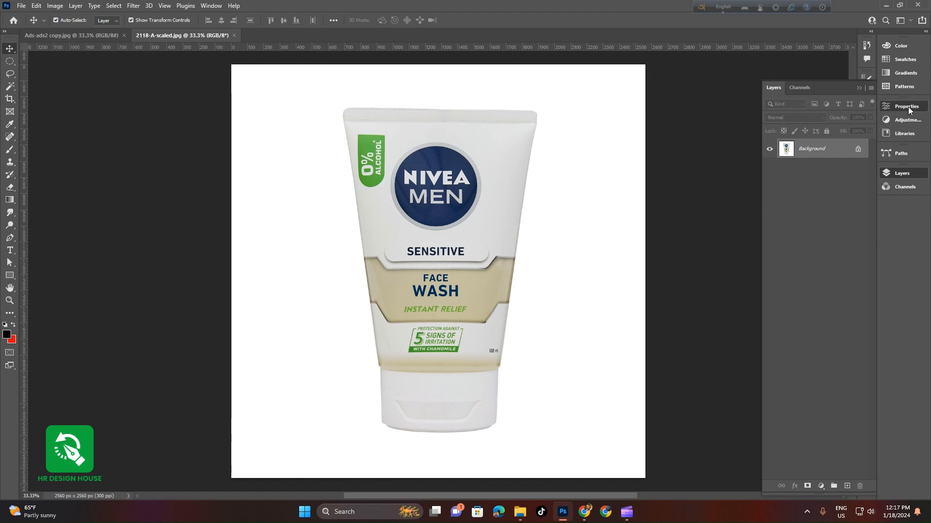
left_click(909, 111)
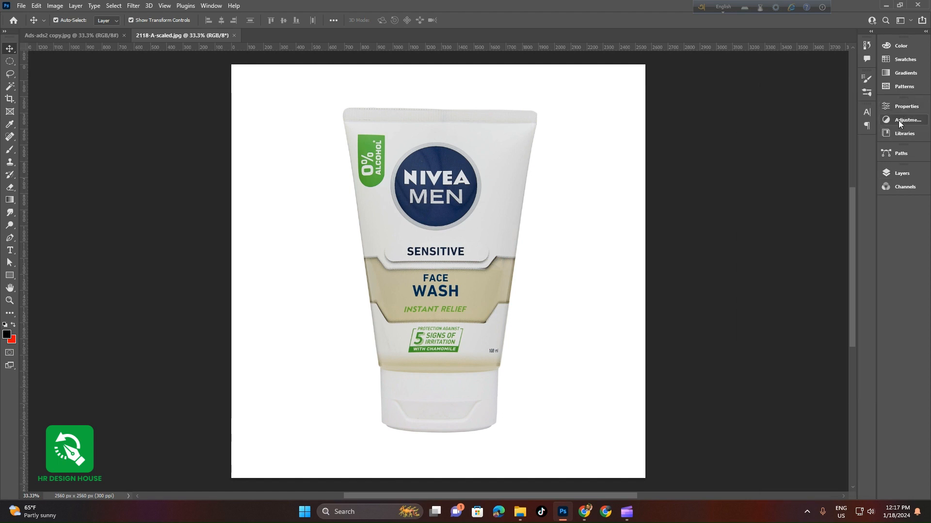
left_click(896, 173)
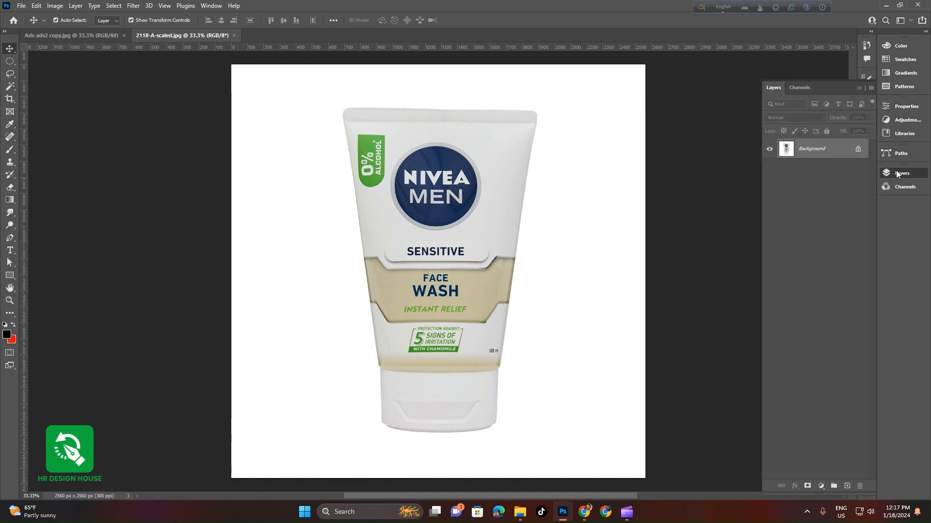
left_click(858, 151)
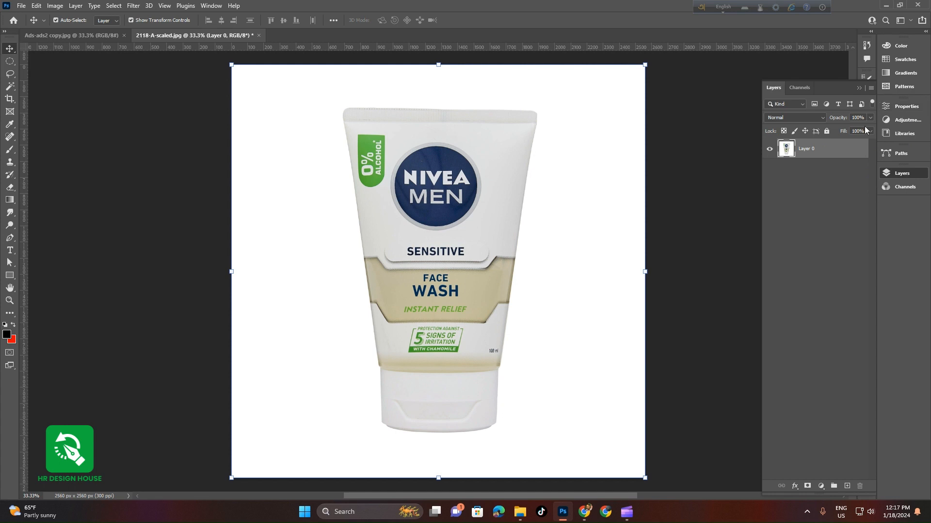
left_click(905, 107)
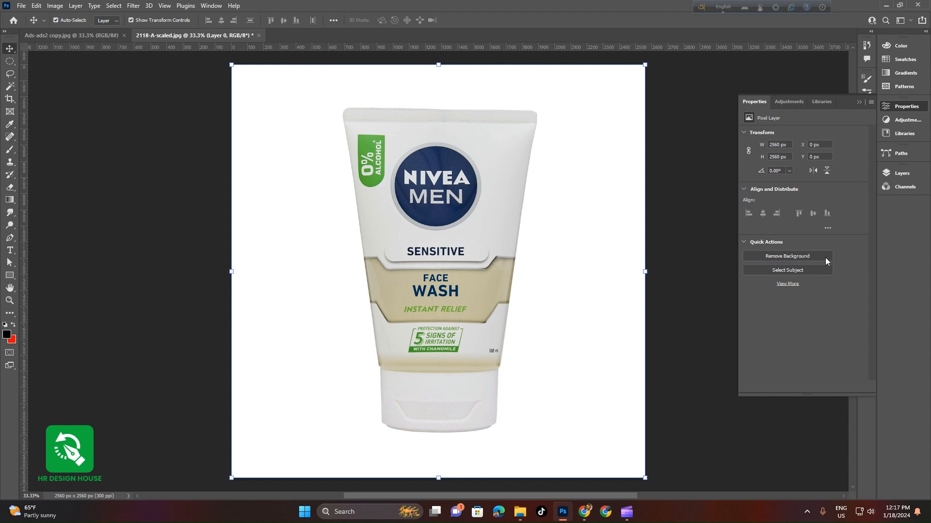
left_click(800, 256)
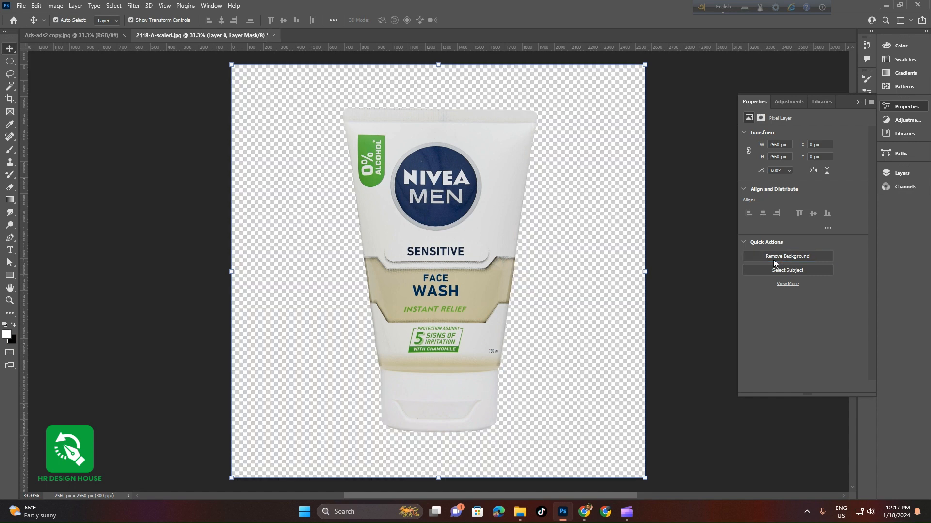
scroll(553, 385, "down", 3)
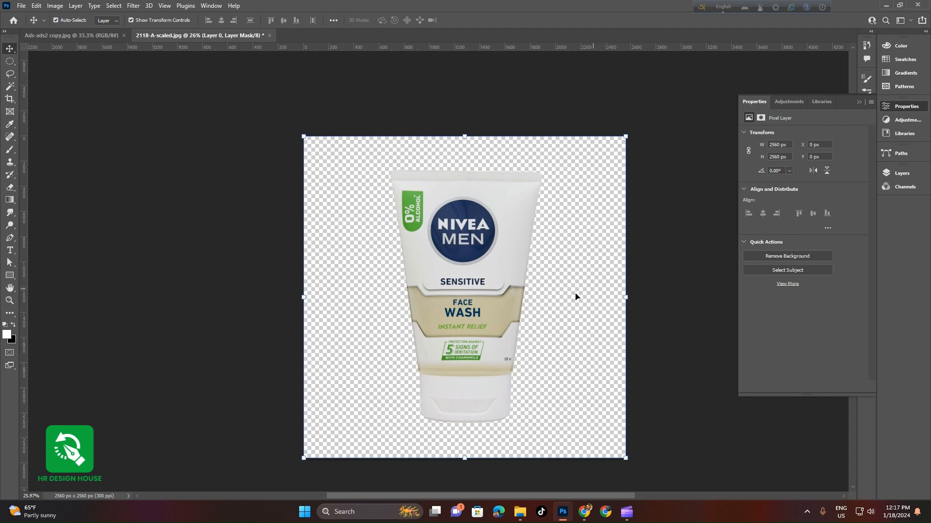
left_click(904, 176)
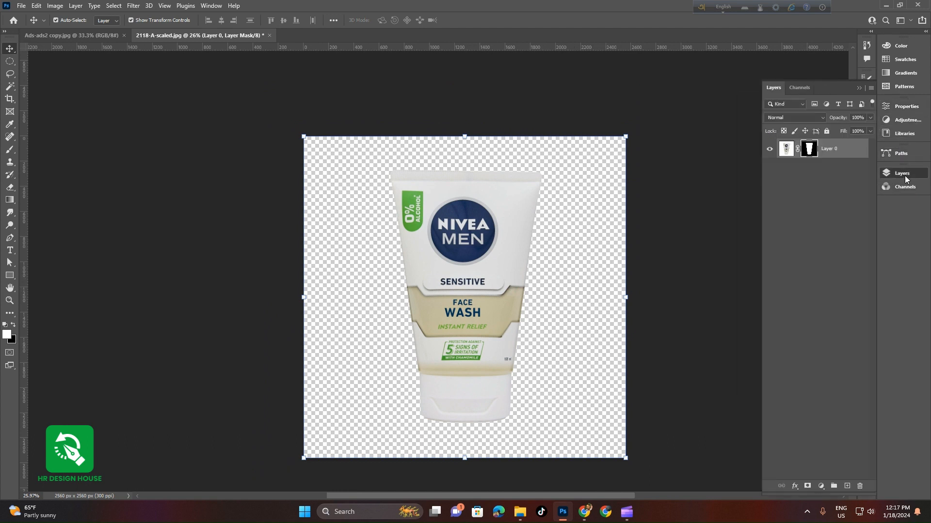
double_click(809, 149)
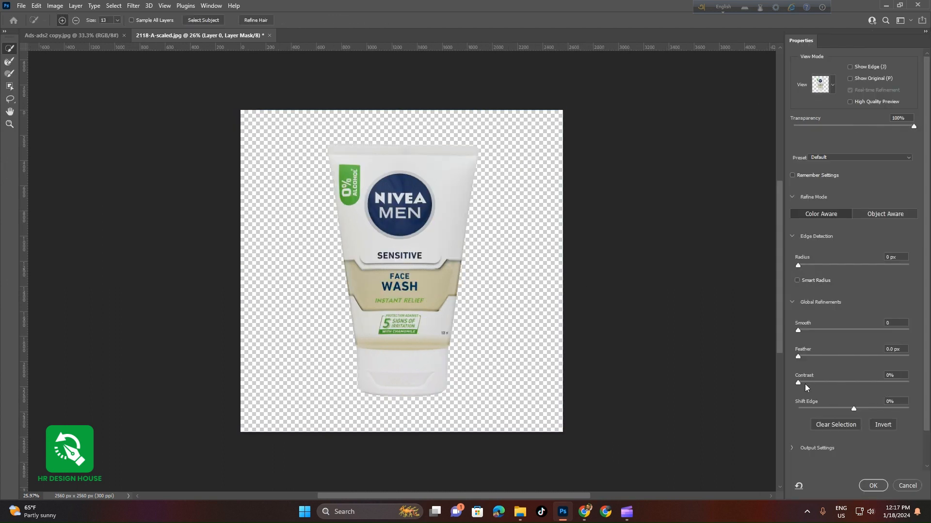
left_click(907, 486)
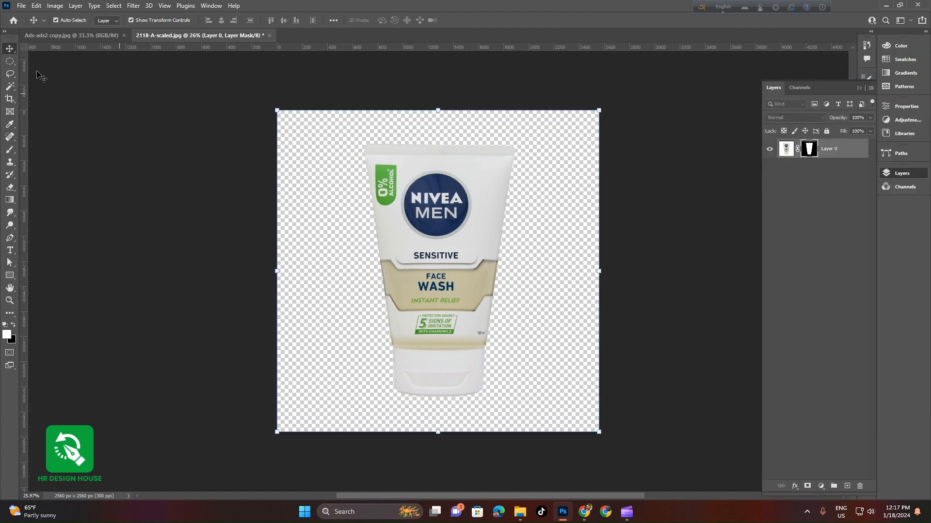
key("ctrl+2")
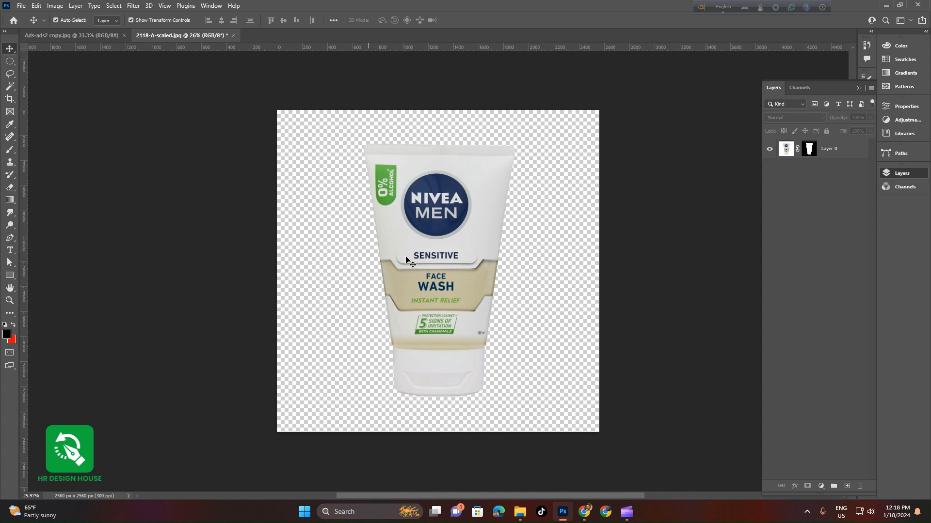
left_click_drag(429, 266, 440, 266)
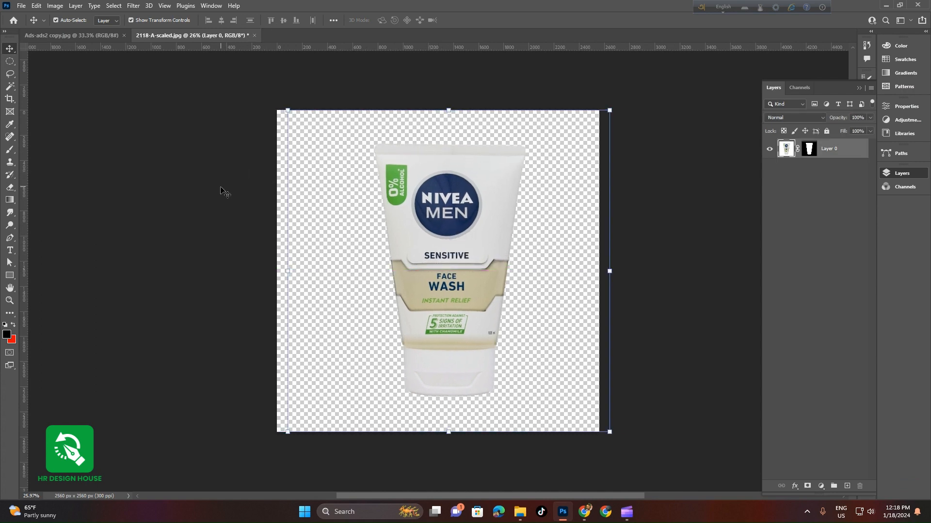
mouse_move(391, 234)
left_mouse_down()
mouse_move(406, 250)
mouse_move(395, 250)
left_mouse_up()
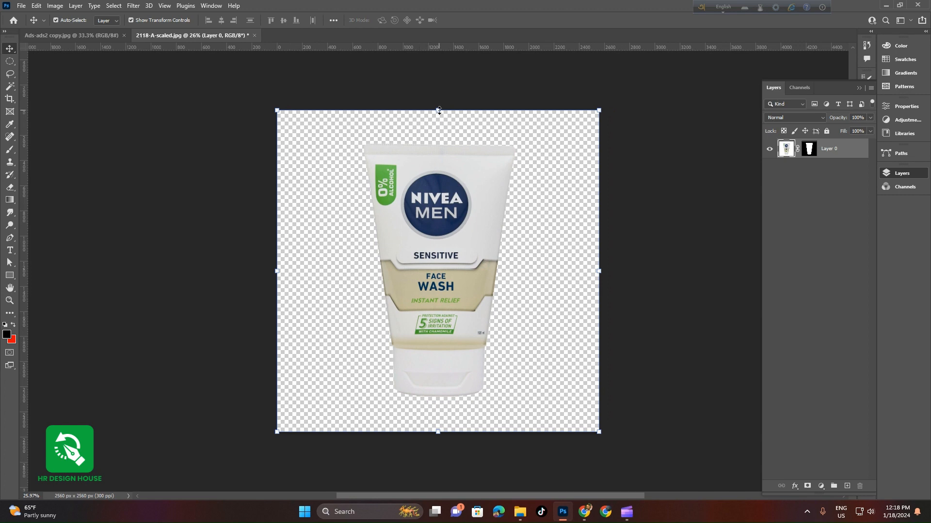
Scale the face wash tube layer down to 54.89% and centre it on the canvas.
left_click_drag(439, 111, 438, 255)
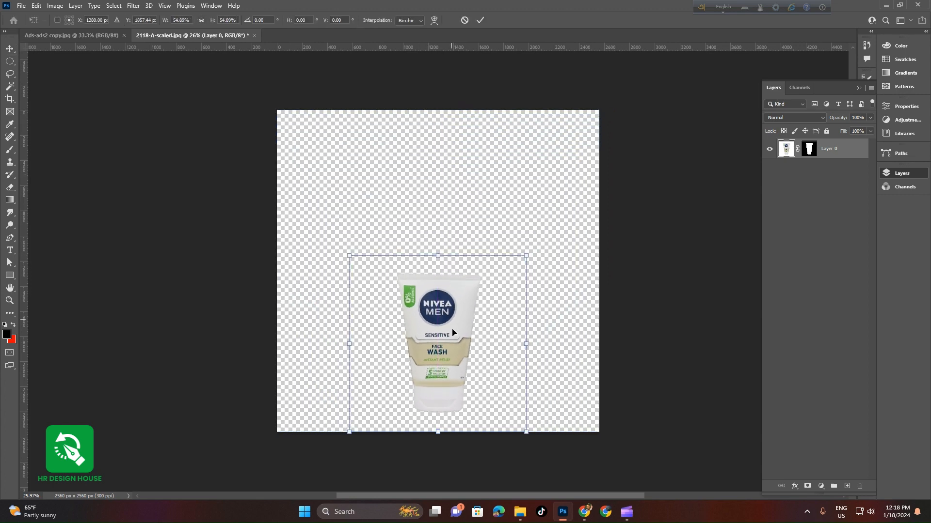
left_click_drag(452, 332, 452, 260)
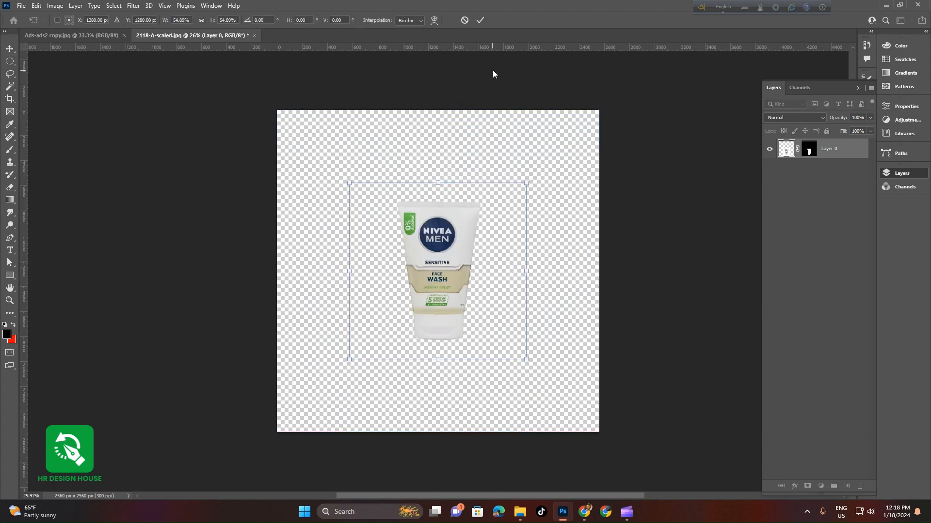
left_click(480, 22)
Compare with the finished ad in Ads-ads2 copy.jpg and add a new empty layer above the tube layer.
left_click(104, 36)
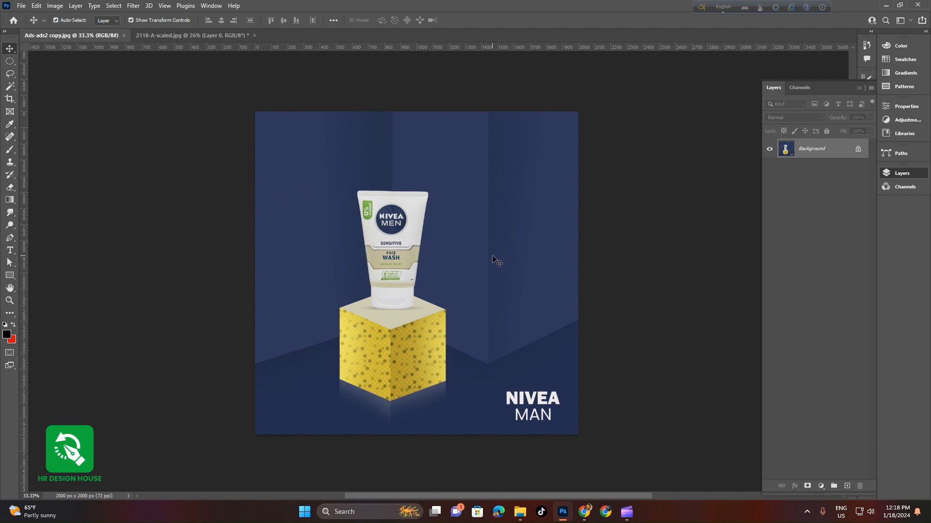
left_click(213, 39)
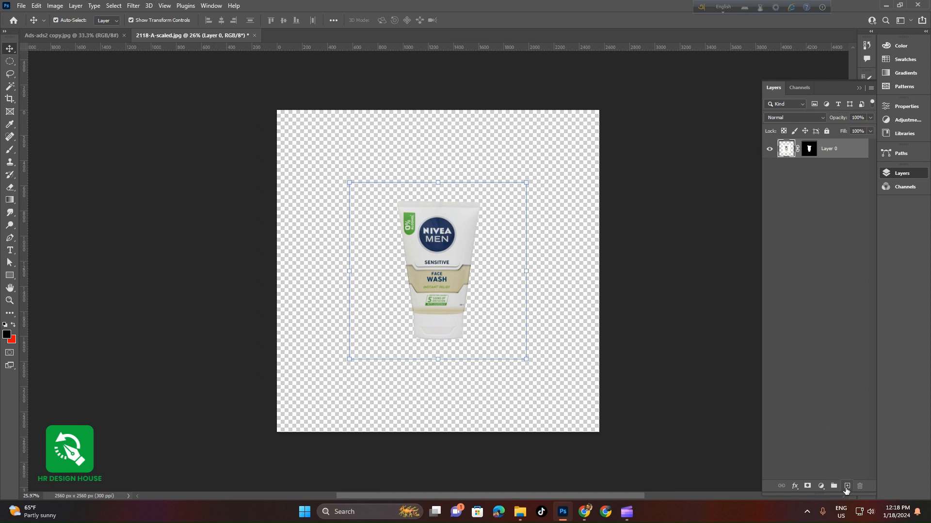
left_click(847, 486)
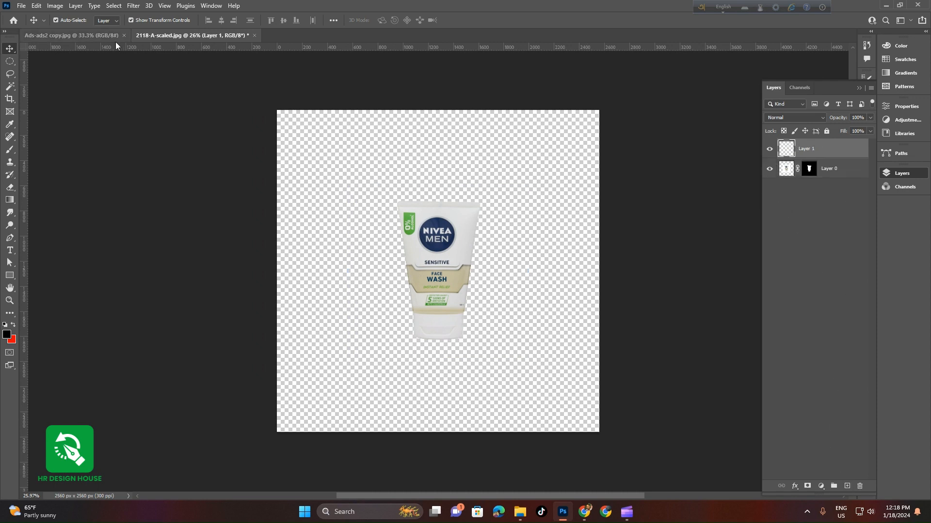
left_click(97, 36)
left_click(170, 37)
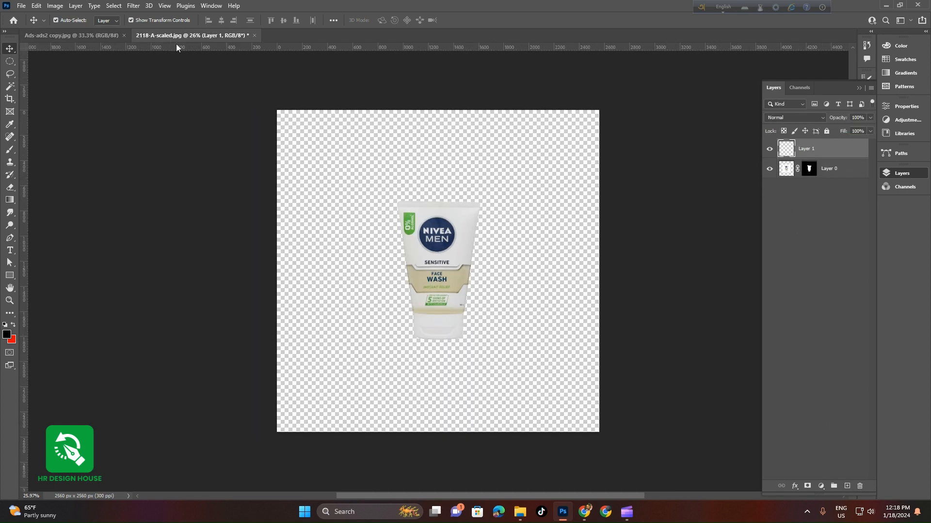
Set the background colour to dark navy #283150, based on the tube's logo, and fill the new layer with it.
left_click(14, 341)
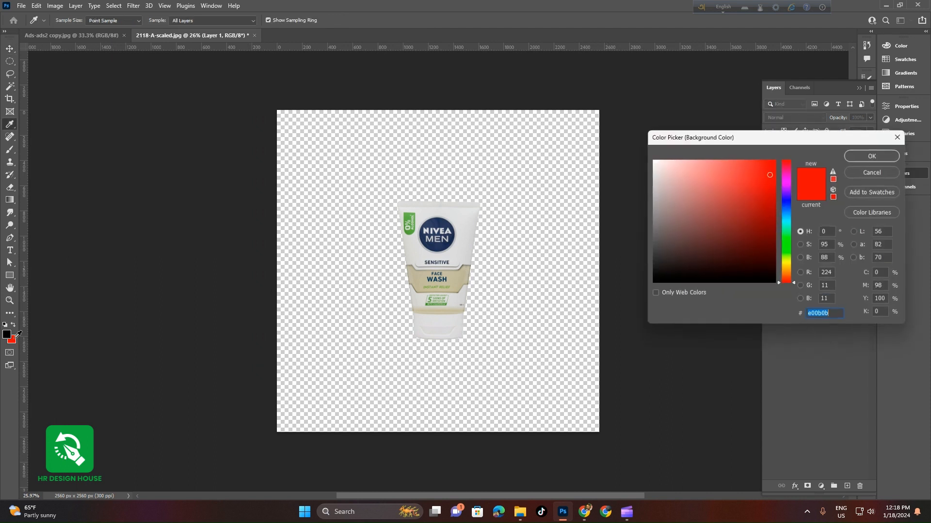
left_click(448, 221)
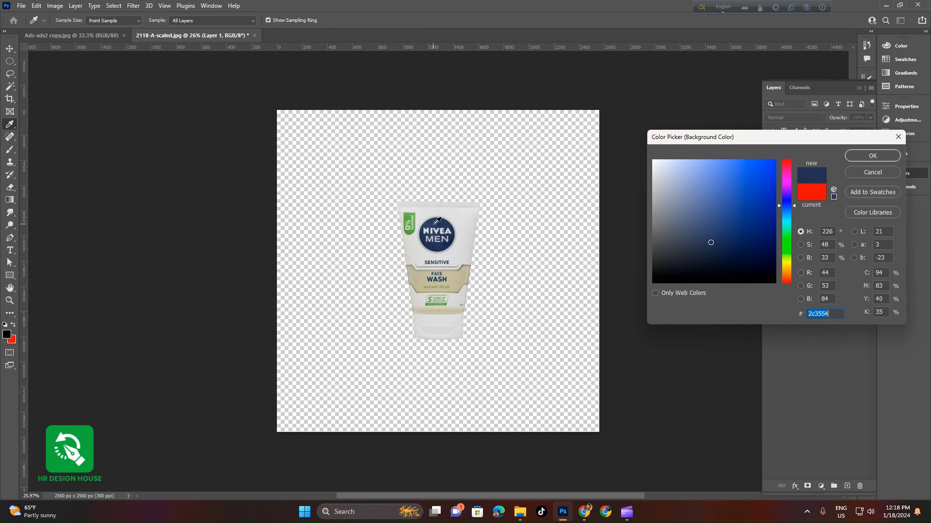
left_click(436, 222)
left_click(442, 222)
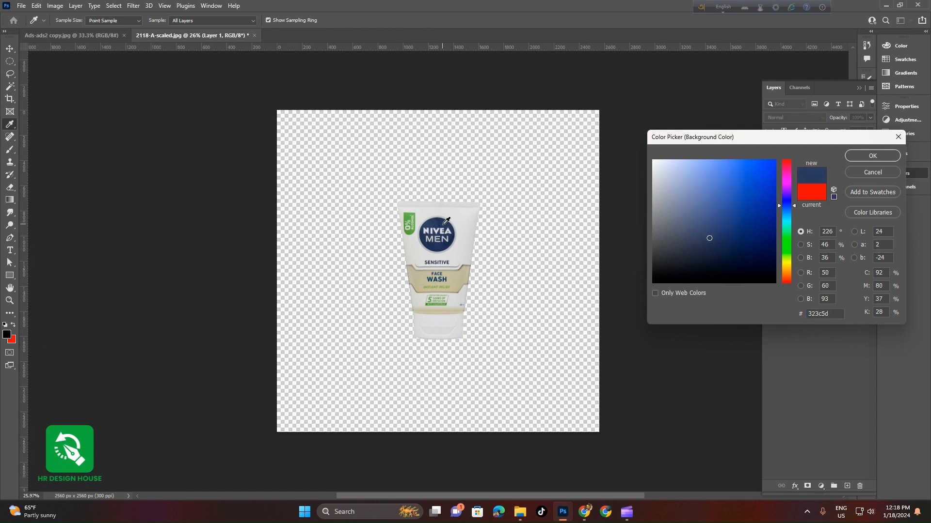
left_click_drag(708, 243, 714, 245)
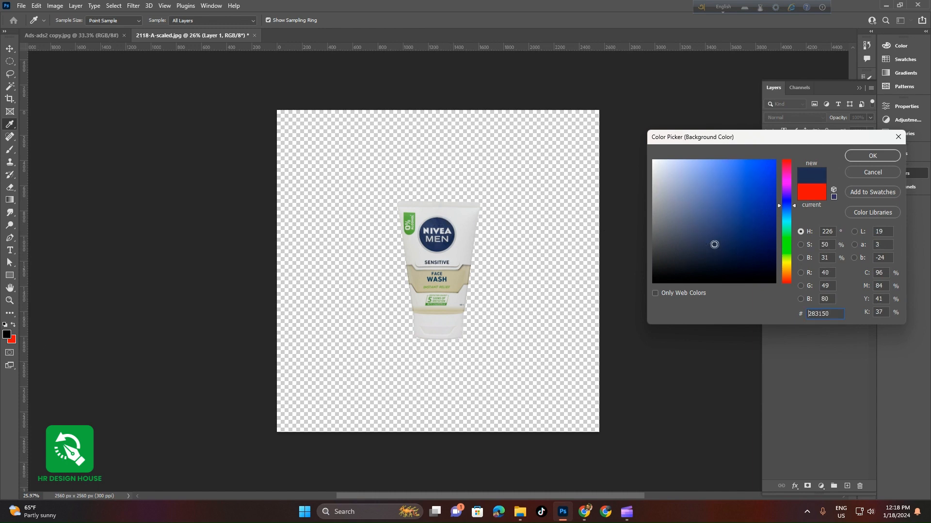
left_click(874, 156)
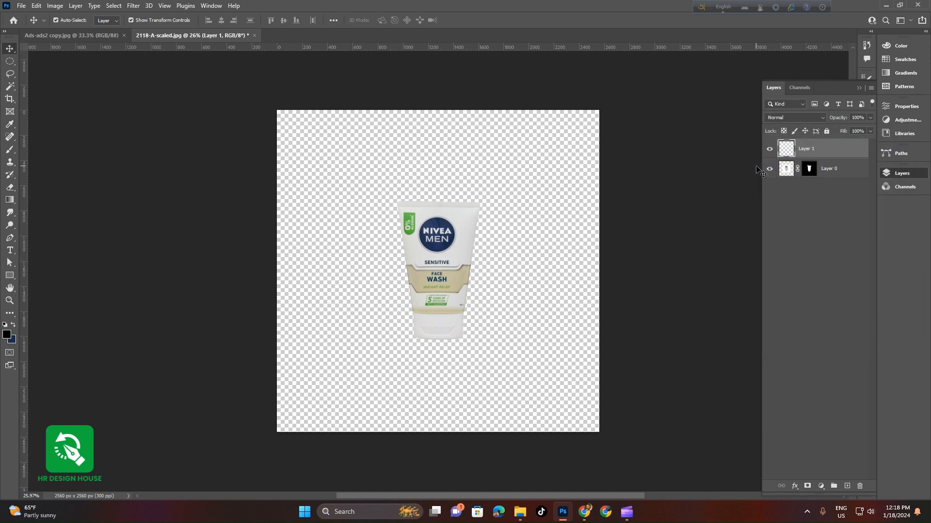
key("ctrl+BackSpace")
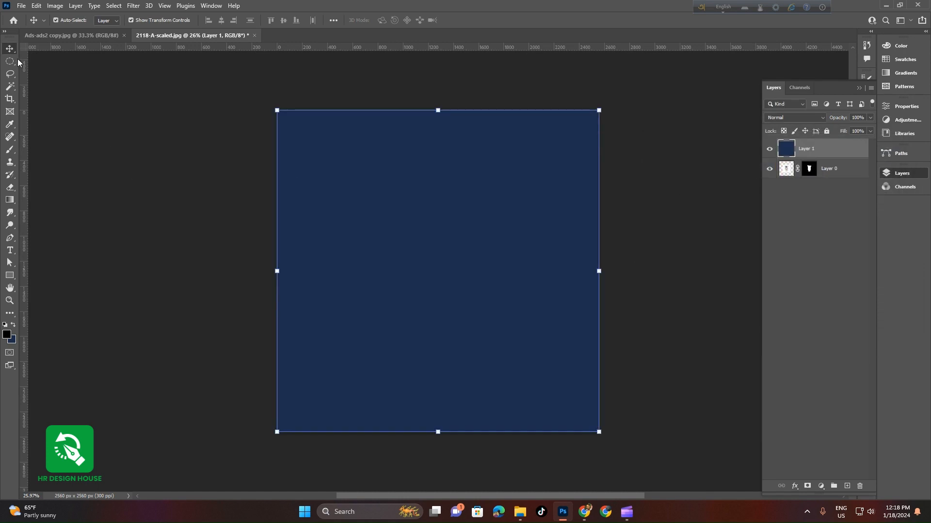
left_click(667, 199)
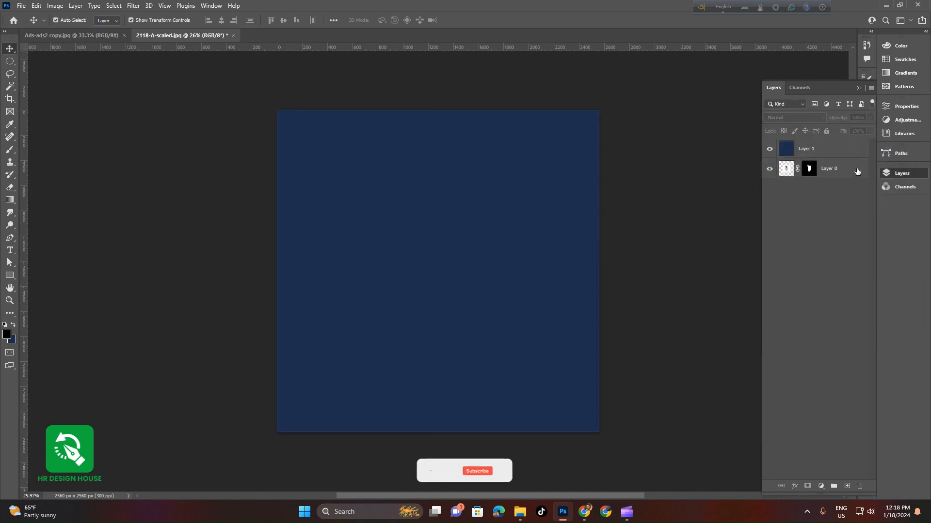
Hide the face wash tube layer and check the wall layout in the finished reference ad.
left_click(842, 169)
left_click(769, 168)
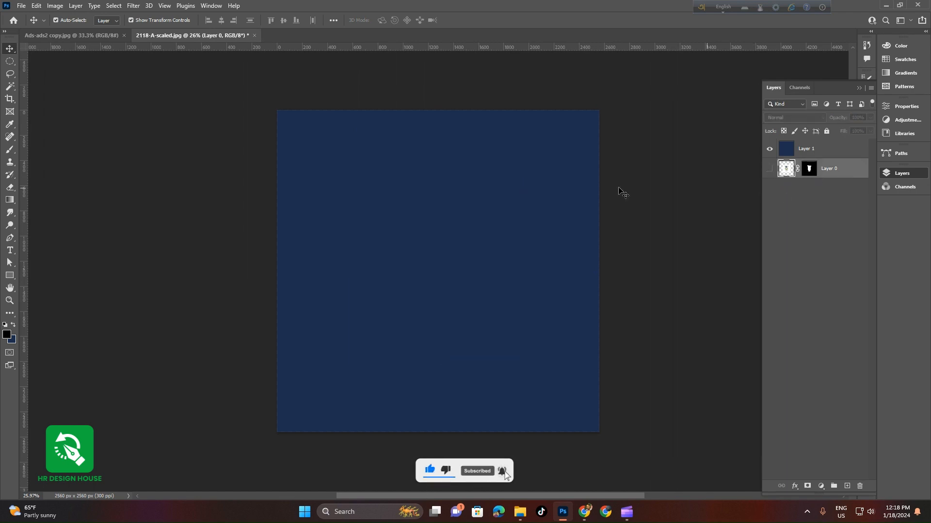
left_click(103, 36)
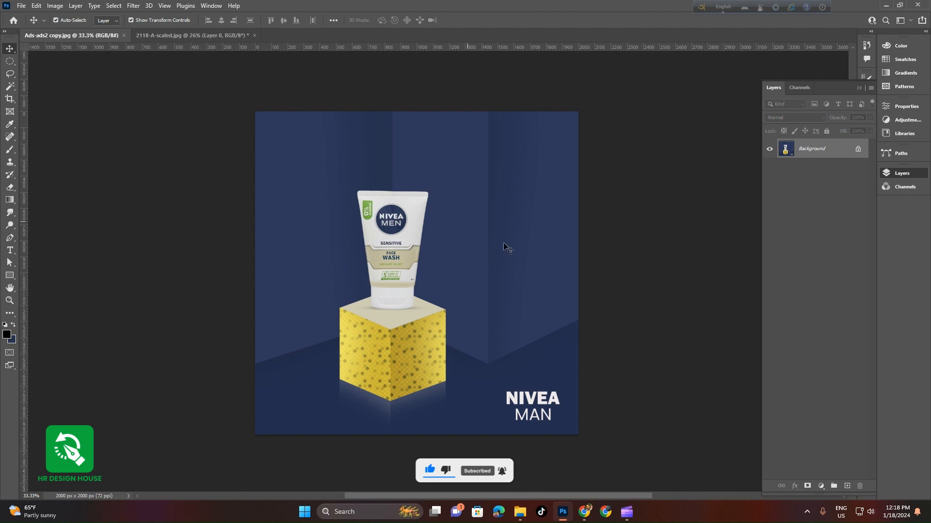
left_click(197, 36)
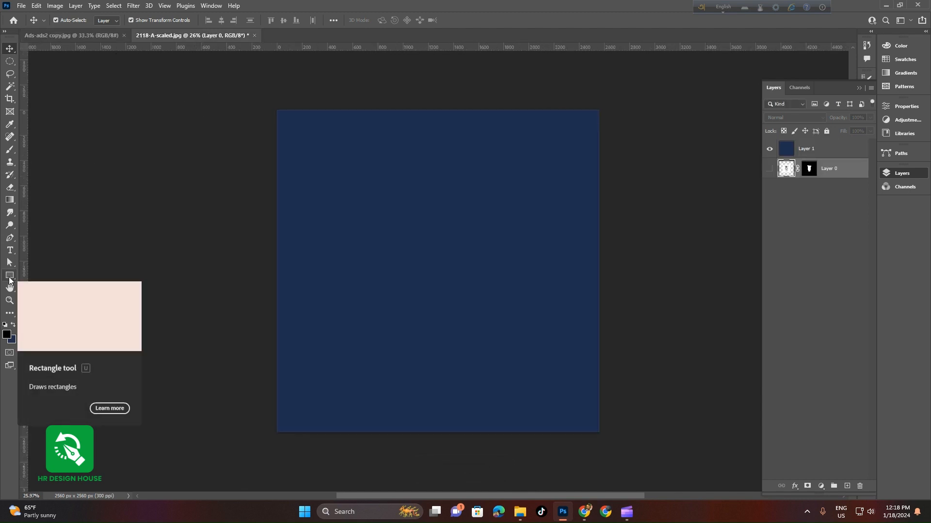
Draw a white rectangle about 942 by 1924 px extending past the canvas's upper-right corner, and show the layer stack.
left_click(10, 276)
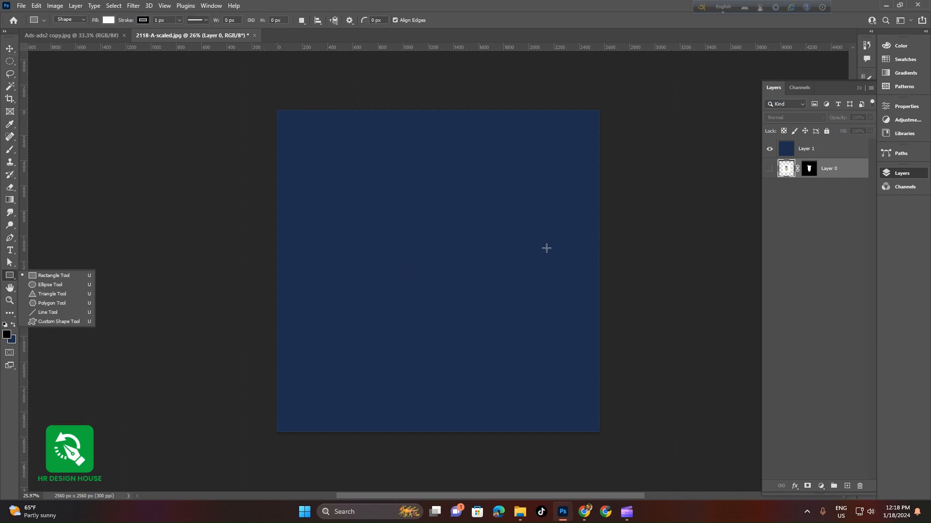
left_click_drag(491, 88, 609, 331)
left_click(9, 48)
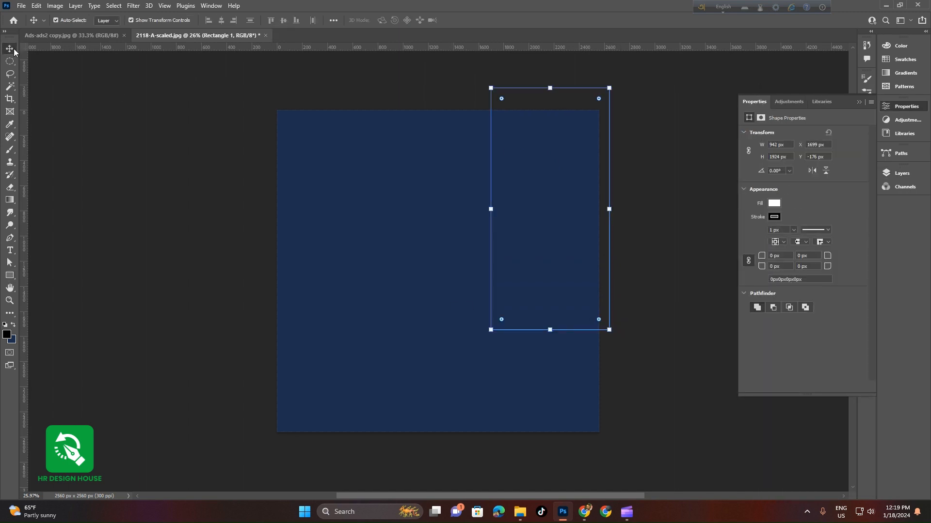
left_click(902, 173)
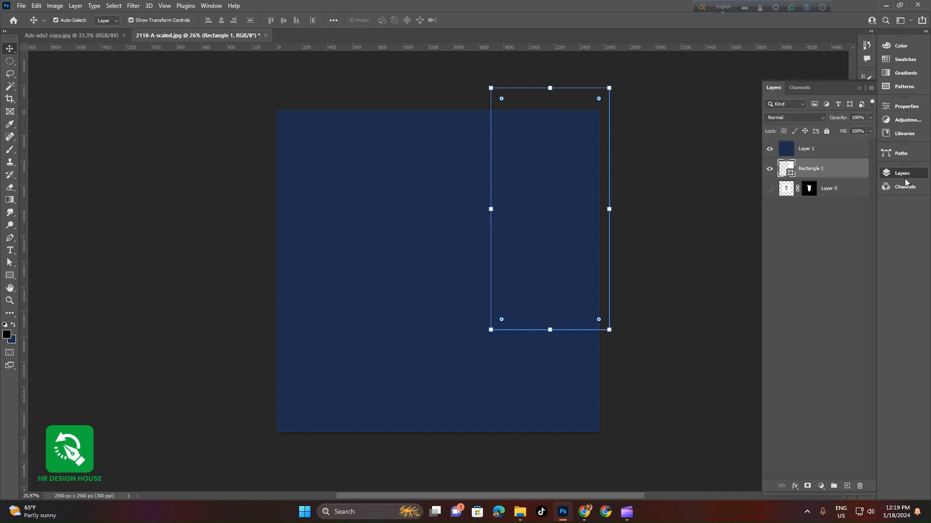
Move the white rectangle's layer above the navy layer, align it with the canvas's right edge, and check the wall layout in Ads-ads2 copy.jpg.
left_click_drag(812, 166, 811, 141)
left_click(531, 252)
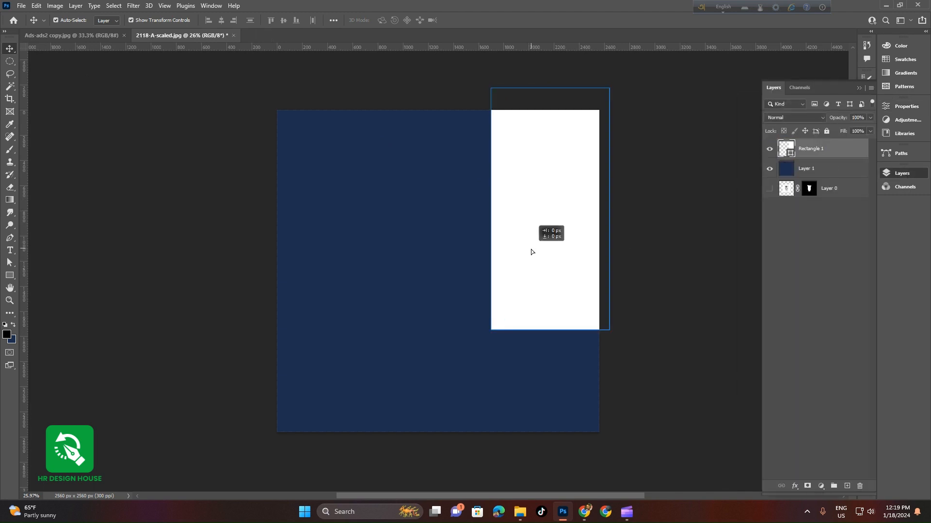
left_click_drag(531, 251, 524, 251)
left_click(87, 38)
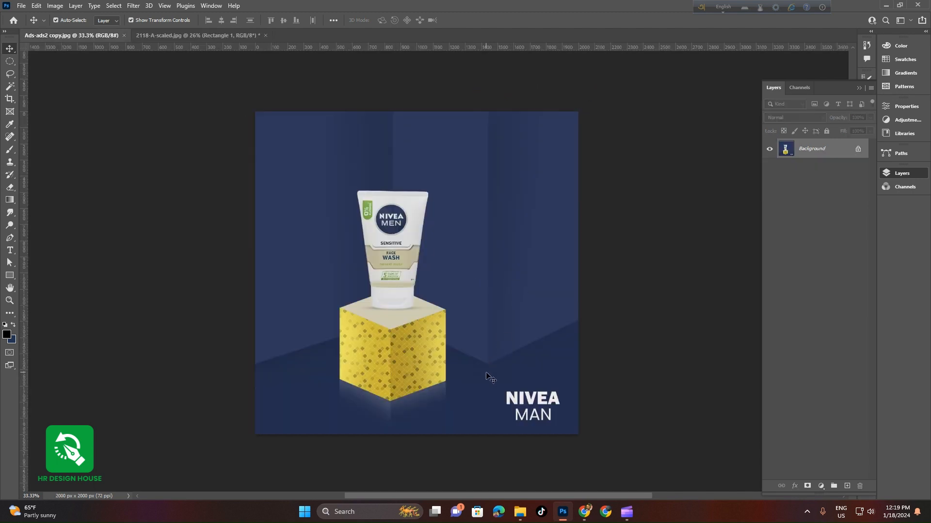
left_click(202, 38)
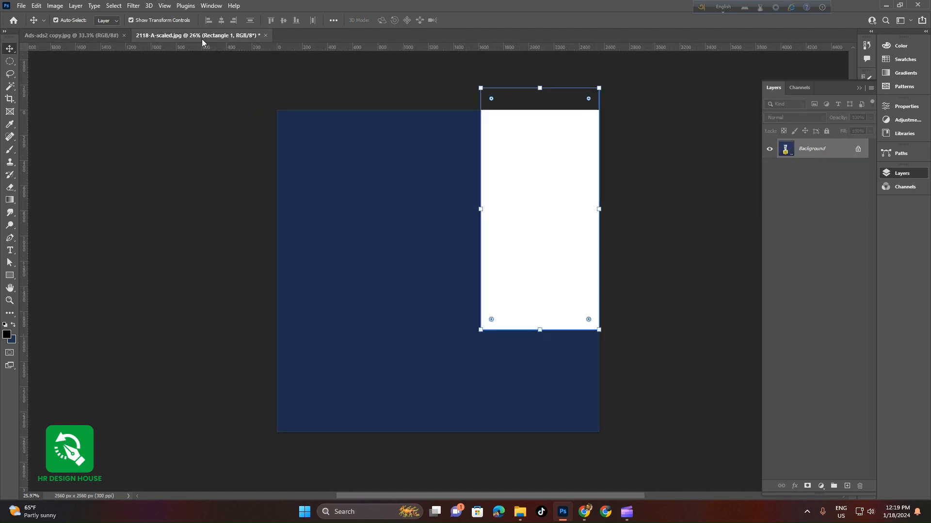
Remove the stroke from the white rectangle.
left_click(911, 106)
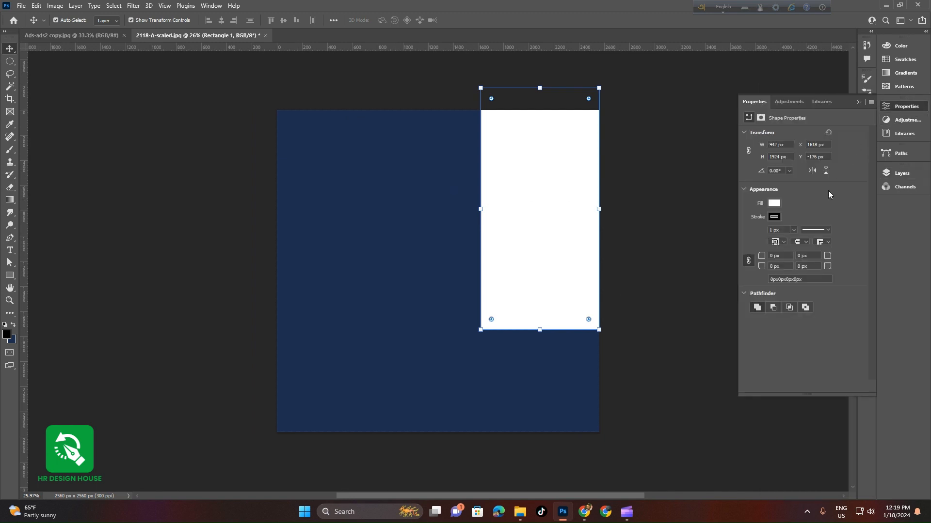
left_click(774, 217)
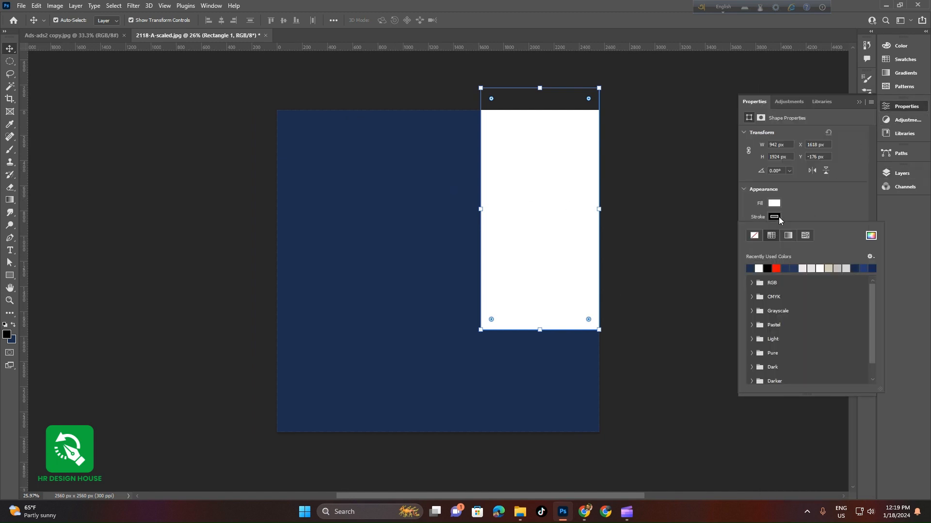
left_click(754, 237)
left_click(696, 238)
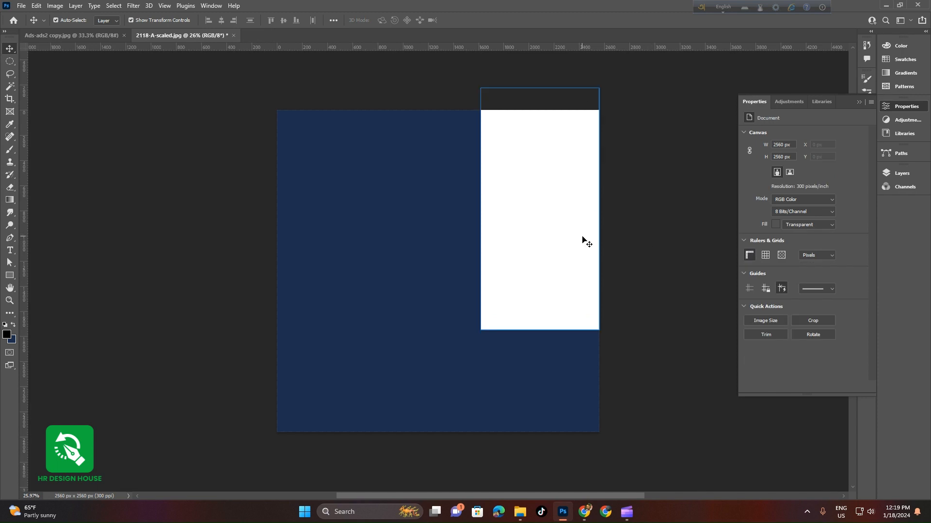
Shorten the white rectangle to about 1621 px high, with its upper edge on the canvas's upper edge.
left_click(545, 295)
left_click_drag(548, 297, 550, 279)
left_click_drag(539, 72, 537, 107)
left_click(480, 21)
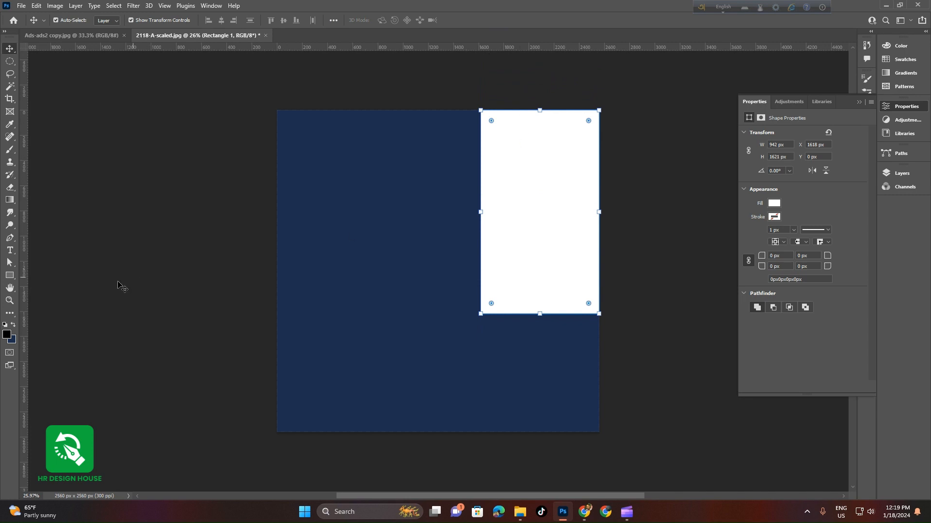
Pull the rectangle's lower-left anchor point straight down to slant its lower edge, converting the live shape to a regular path.
left_click(10, 263)
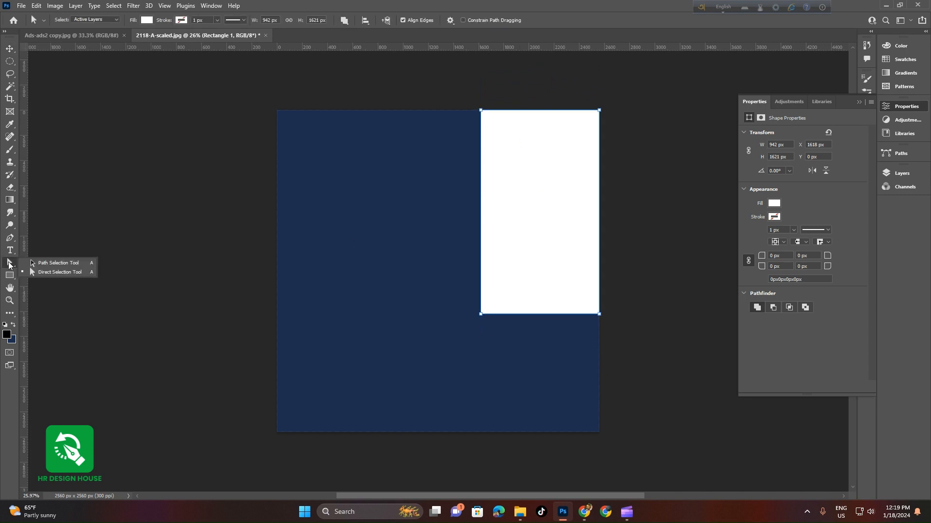
right_click(44, 273)
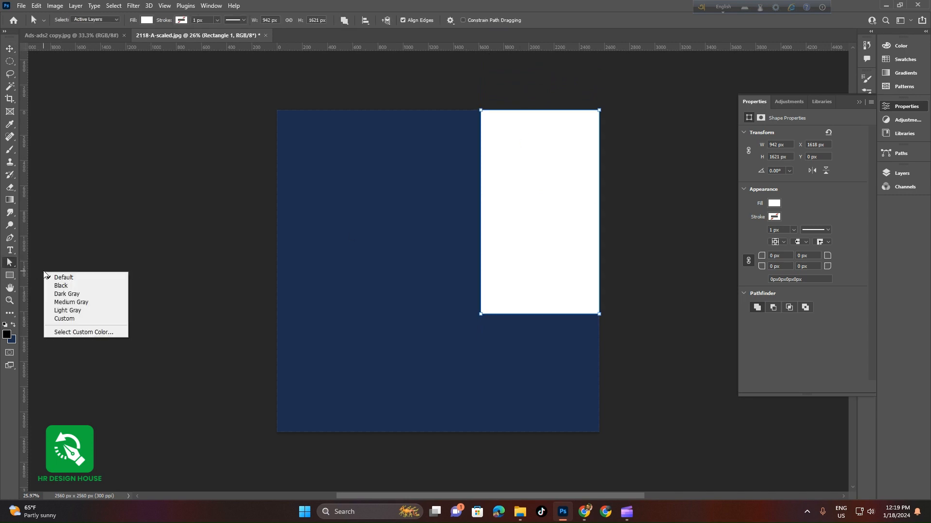
key("Escape")
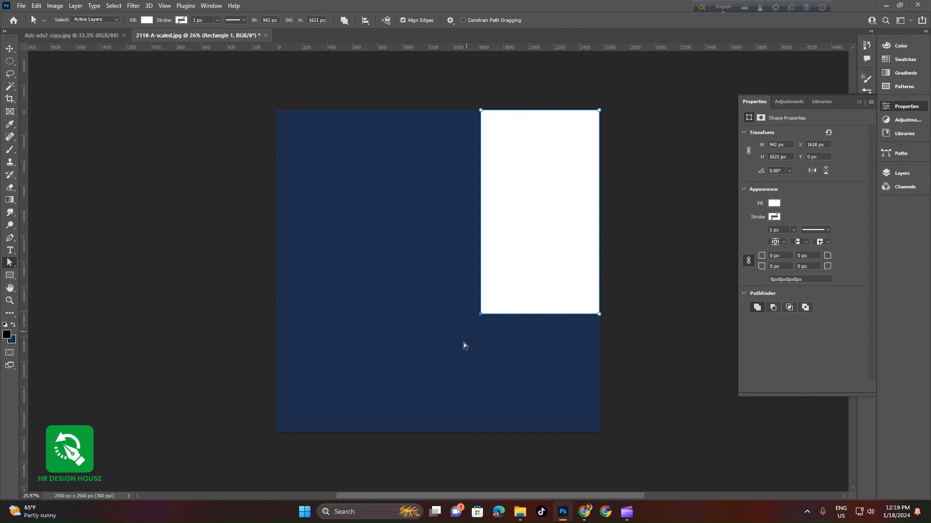
left_click_drag(480, 316, 480, 350)
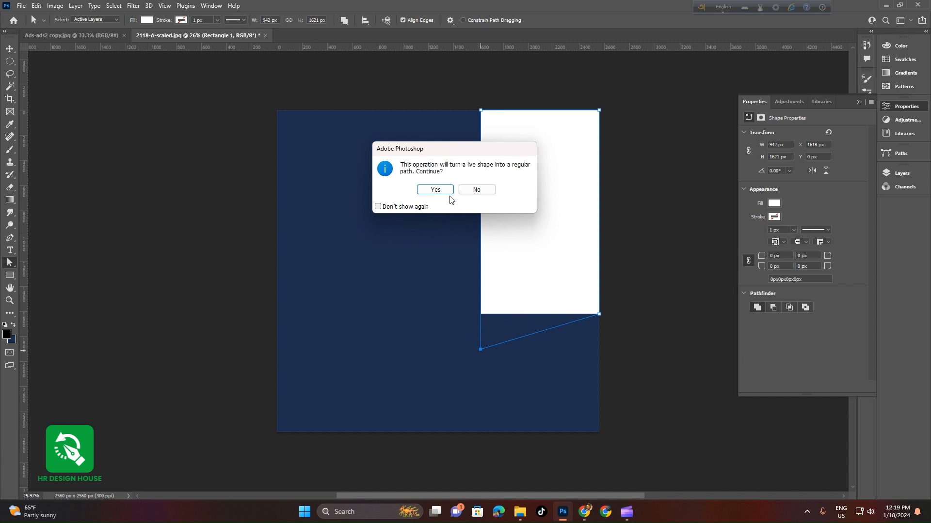
left_click(436, 190)
Duplicate the slanted white panel and place the copy against the canvas's left edge.
left_click(9, 49)
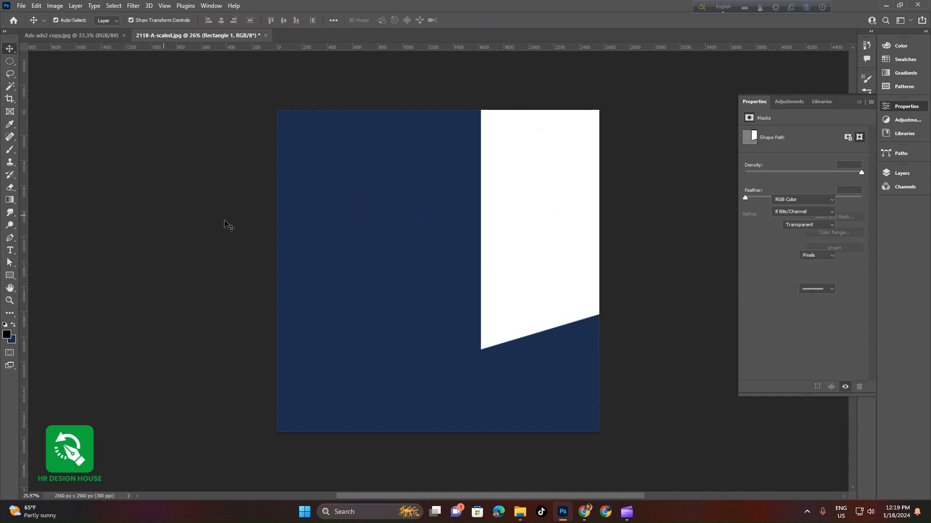
left_click(492, 293)
left_click_drag(528, 285, 334, 286)
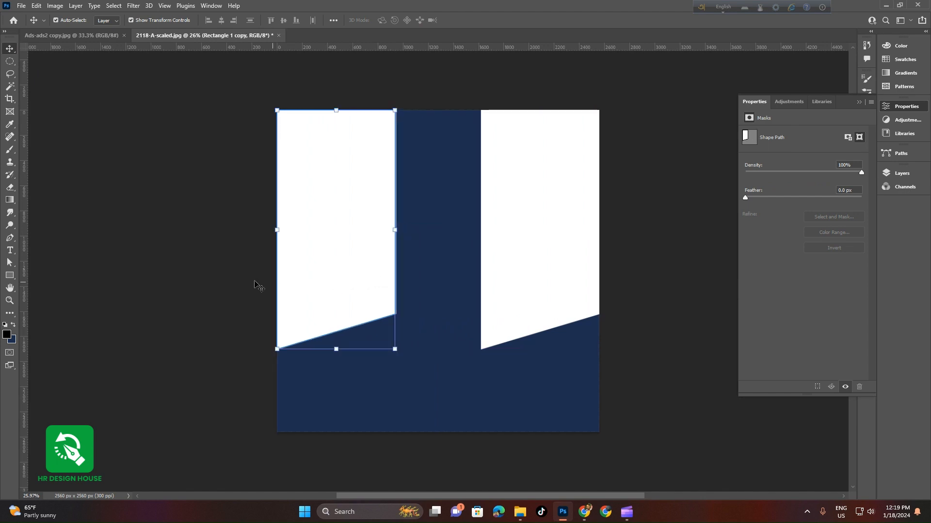
Compare with the finished reference ad and narrow the right wall panel from its left side, keeping it against the canvas's right edge.
left_click(551, 246)
left_click(113, 41)
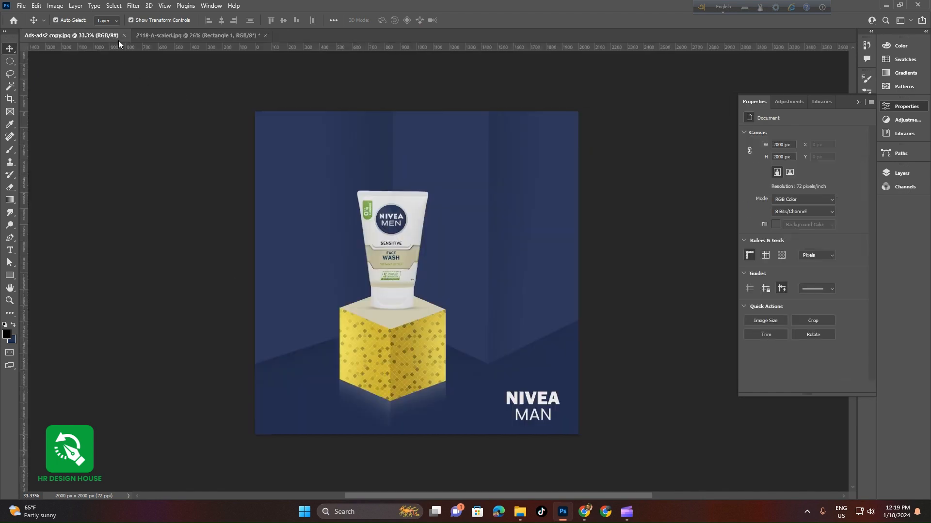
left_click(193, 37)
left_click_drag(481, 230, 503, 232)
left_click(485, 20)
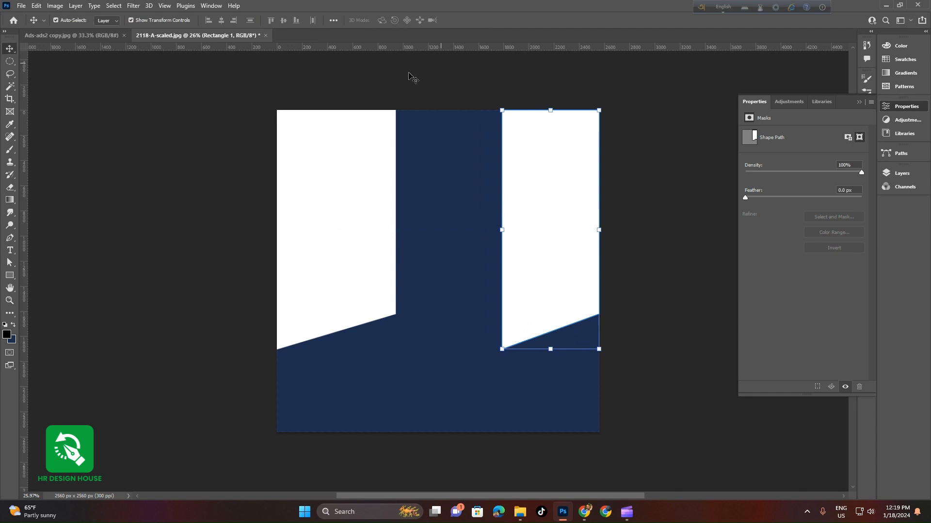
Draw a white rectangle about 850 by 1916 px filling the gap between the two panels, and set its stroke width to 0 px.
left_click(233, 133)
left_click(10, 276)
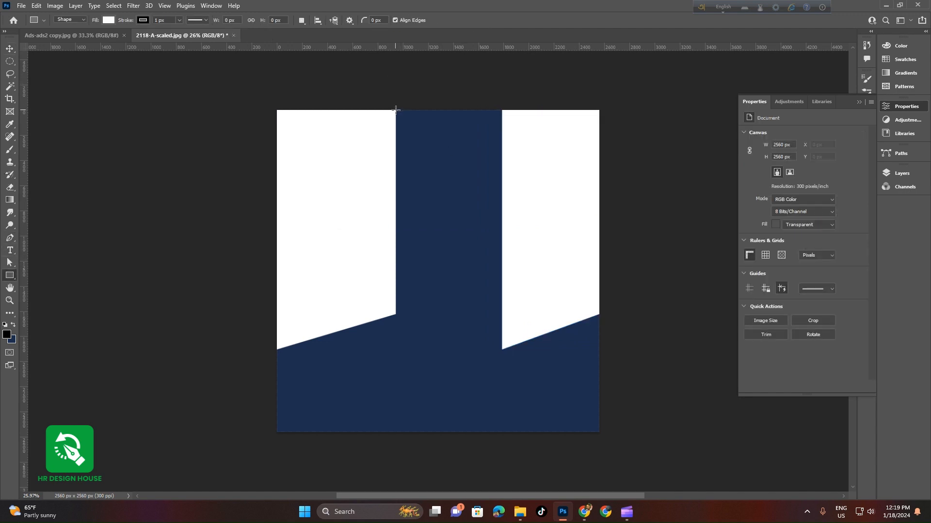
left_click_drag(396, 110, 502, 351)
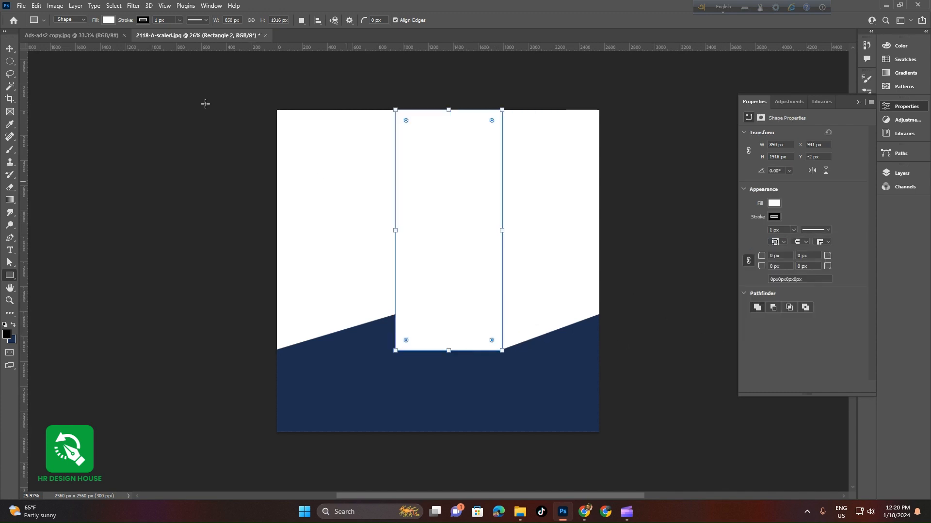
left_click(795, 230)
left_click_drag(795, 241, 750, 238)
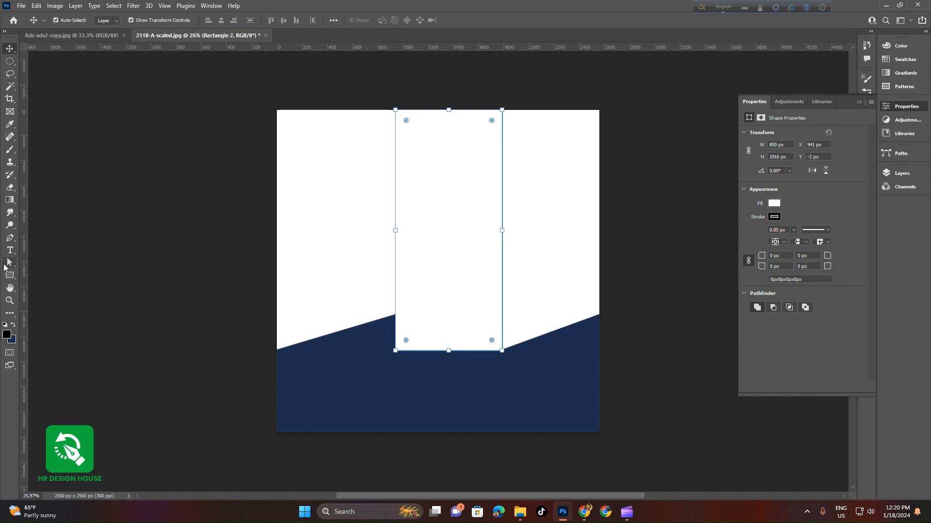
Raise the middle rectangle's lower-left anchor point to meet the left panel's lower-right corner, converting the shape to a regular path.
left_click(10, 263)
scroll(403, 357, "up", 5)
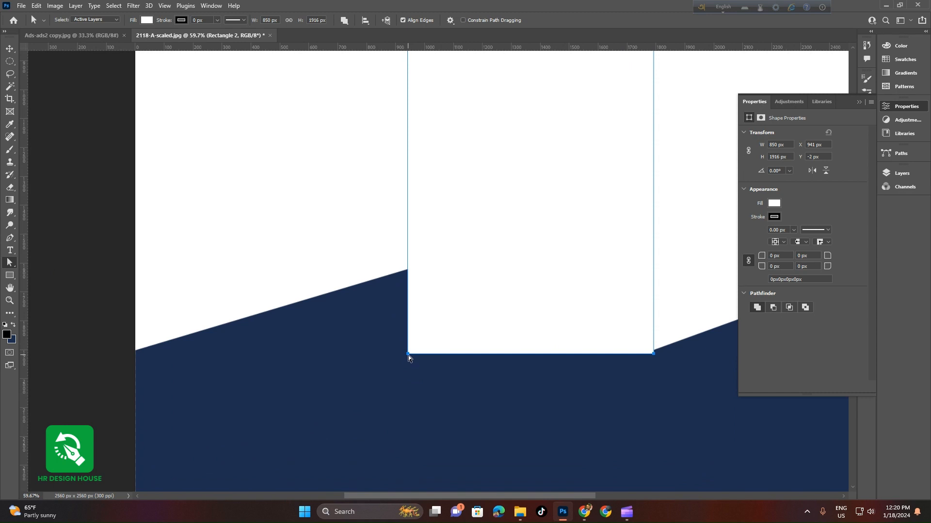
left_click_drag(409, 357, 410, 272)
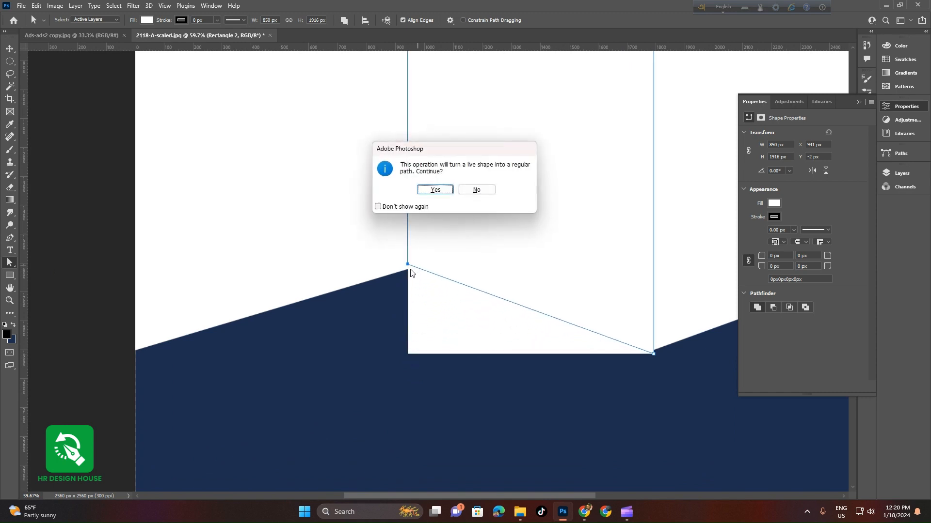
left_click(438, 193)
scroll(416, 264, "up", 6)
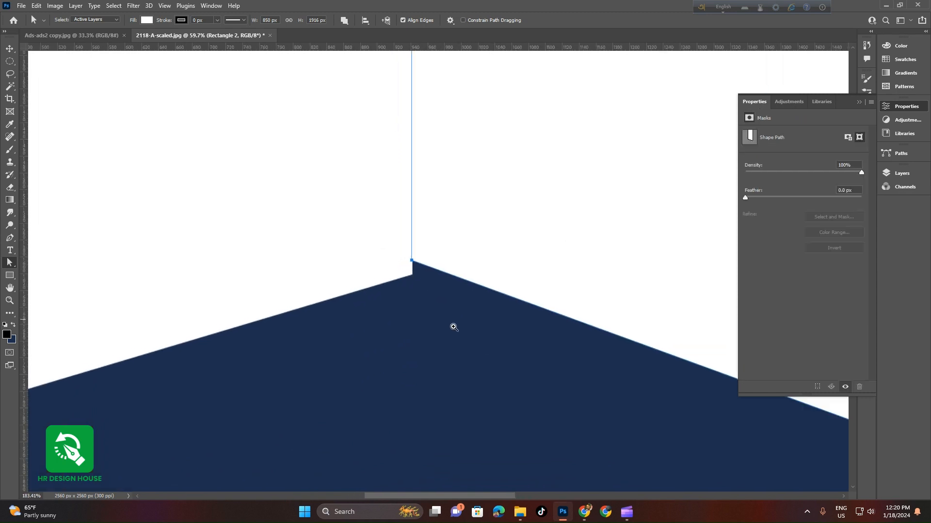
left_click_drag(416, 260, 418, 281)
Align the middle panel's lower-right anchor point with the right panel's lower-left corner and check the joint between them.
scroll(481, 251, "down", 10)
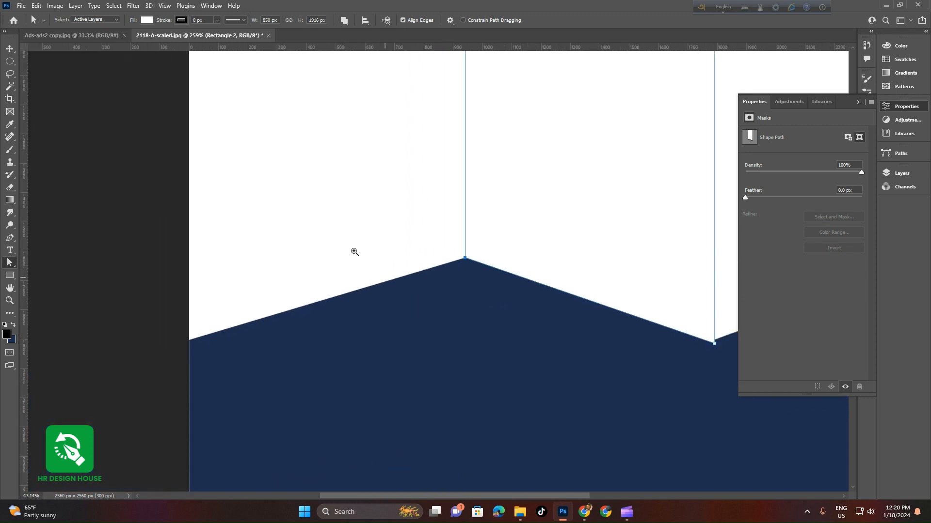
scroll(489, 257, "up", 10)
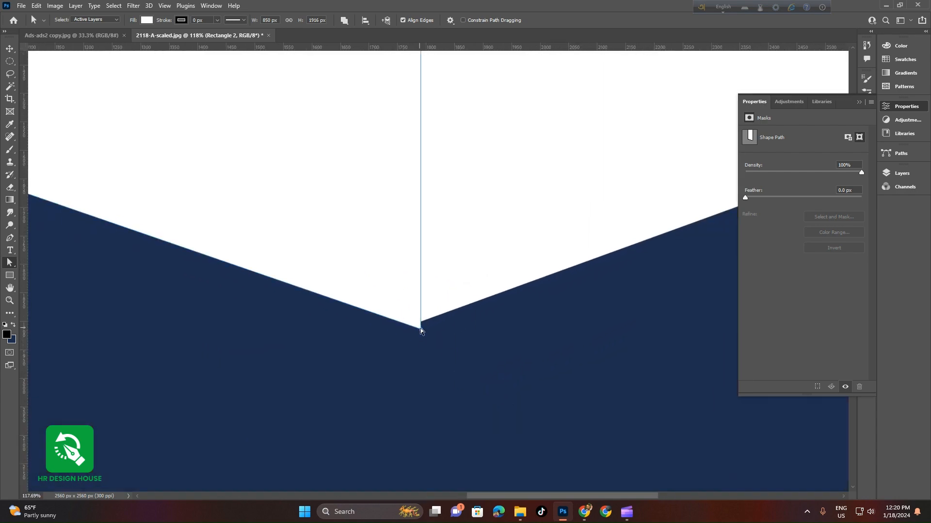
left_click_drag(420, 329, 420, 322)
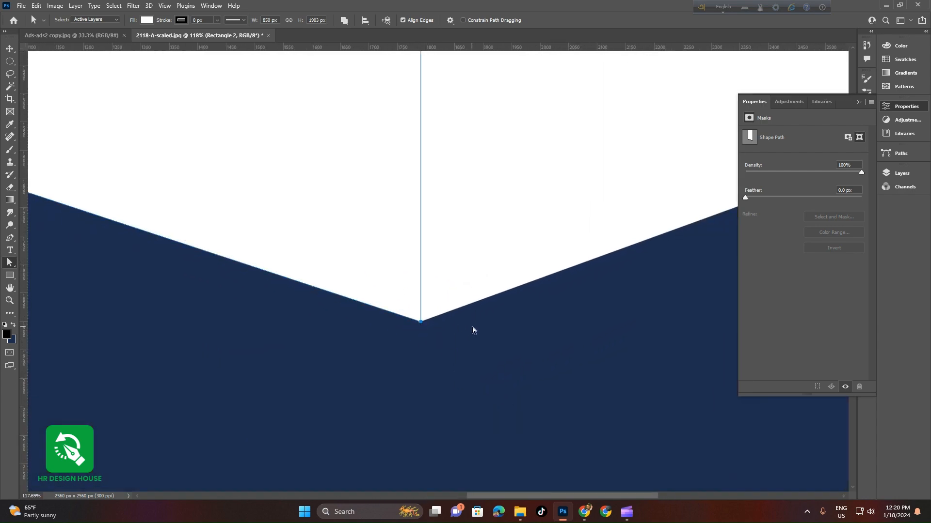
scroll(426, 314, "up", 10)
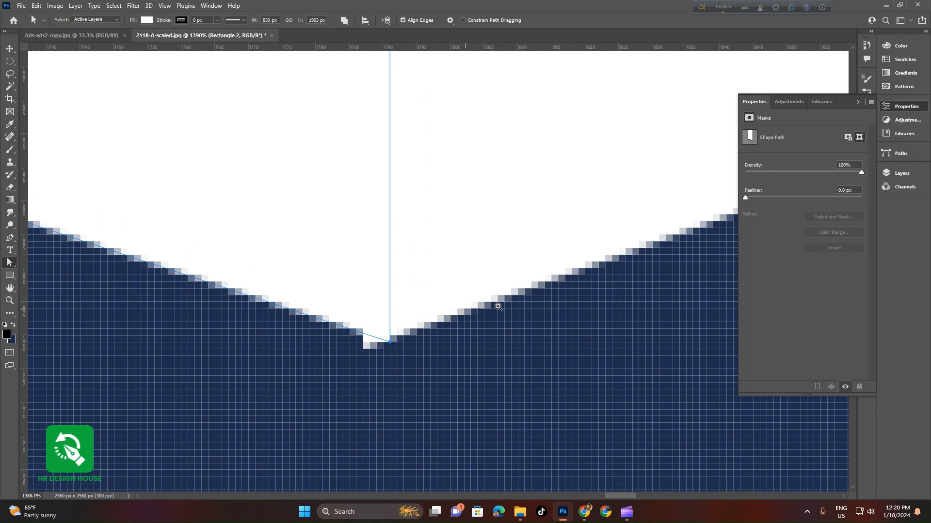
scroll(498, 306, "down", 10)
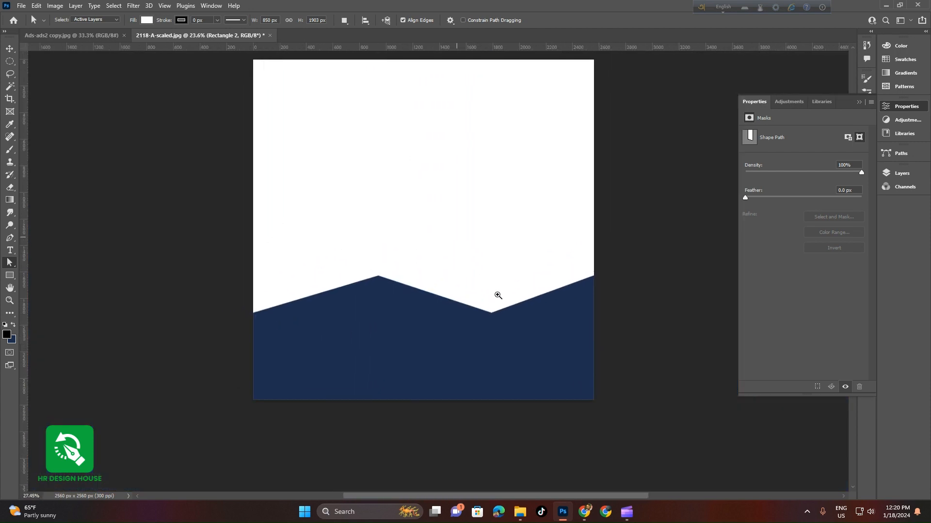
scroll(502, 305, "down", 3)
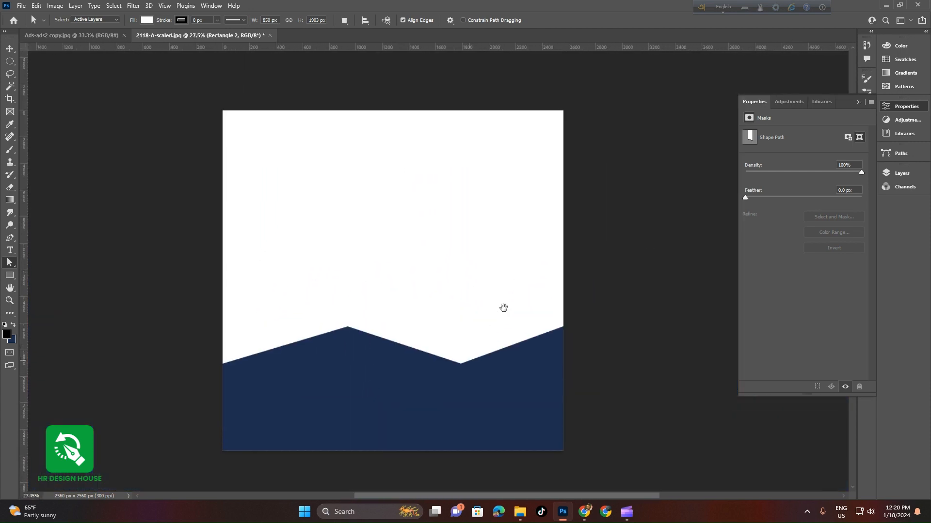
Change the right wall panel's fill colour to #323b5a, a slightly lighter navy than the background.
left_click(8, 48)
left_click(480, 239)
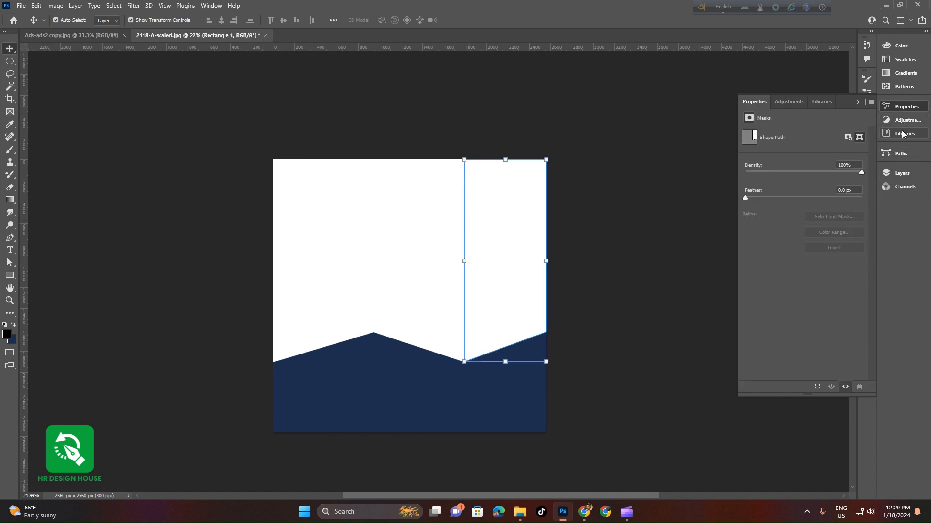
left_click(902, 173)
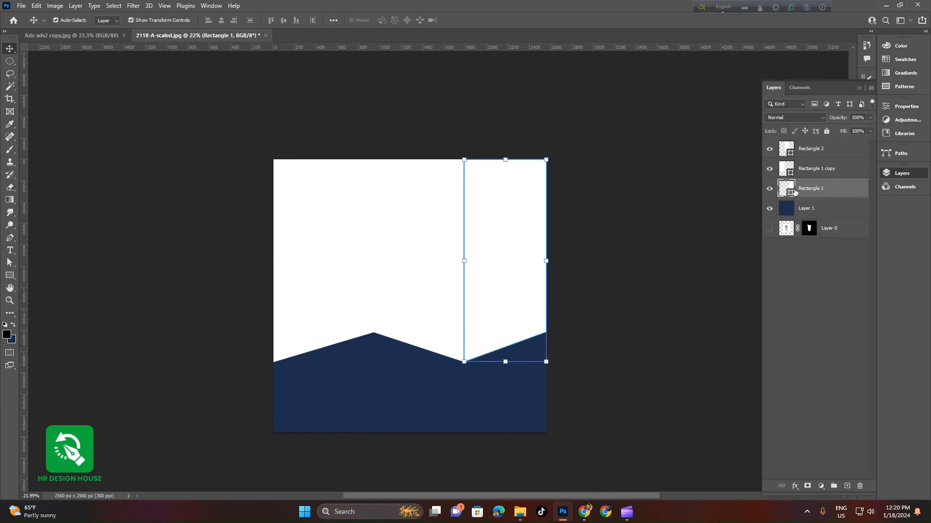
double_click(793, 192)
left_click(381, 381)
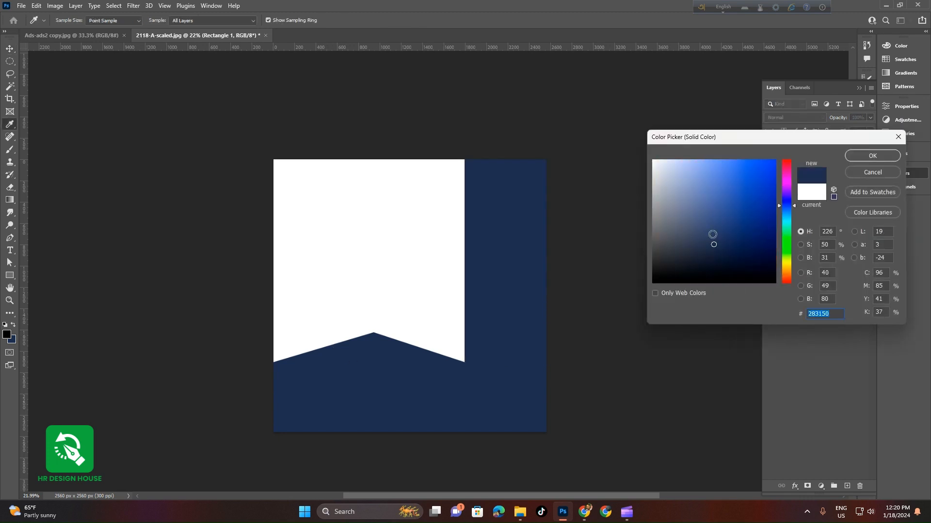
left_click_drag(705, 240, 709, 242)
left_click(718, 259)
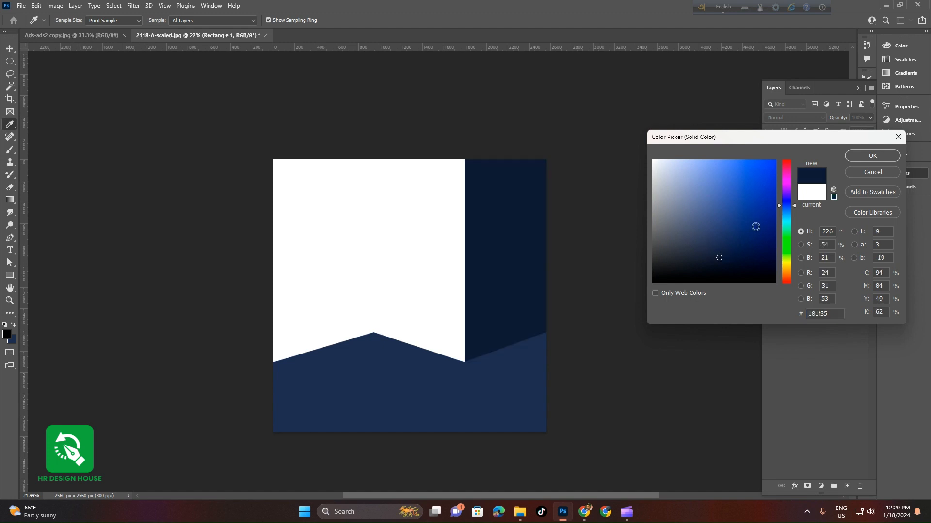
left_click(721, 232)
left_click(713, 245)
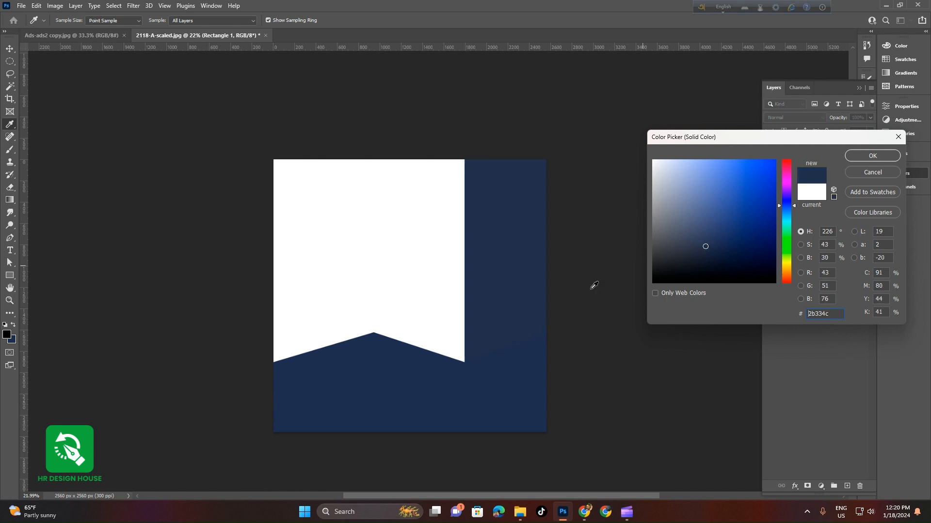
mouse_move(711, 243)
left_mouse_down()
mouse_move(700, 246)
mouse_move(708, 239)
left_mouse_up()
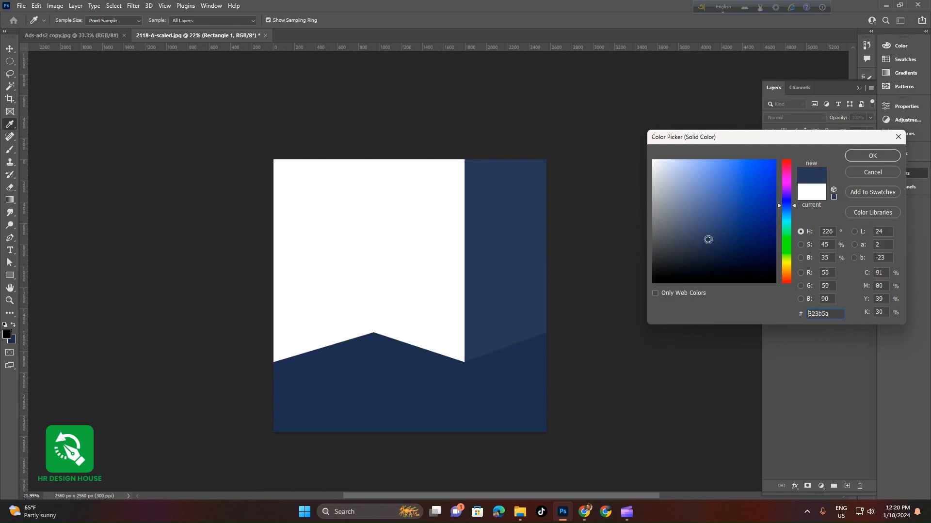
left_click(866, 155)
left_click(631, 203)
Change the middle wall panel's fill colour to #323b5a by sampling it from the right panel.
left_click(88, 35)
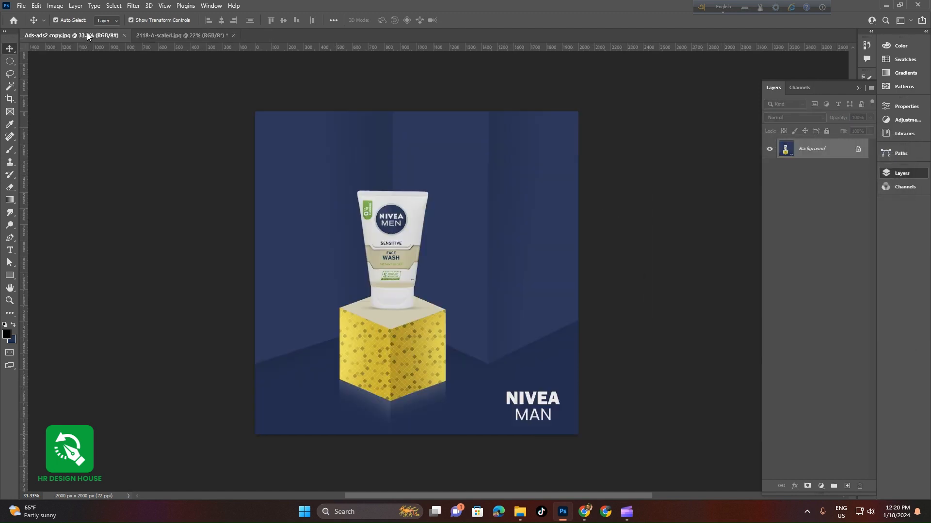
left_click(184, 42)
left_click(420, 250)
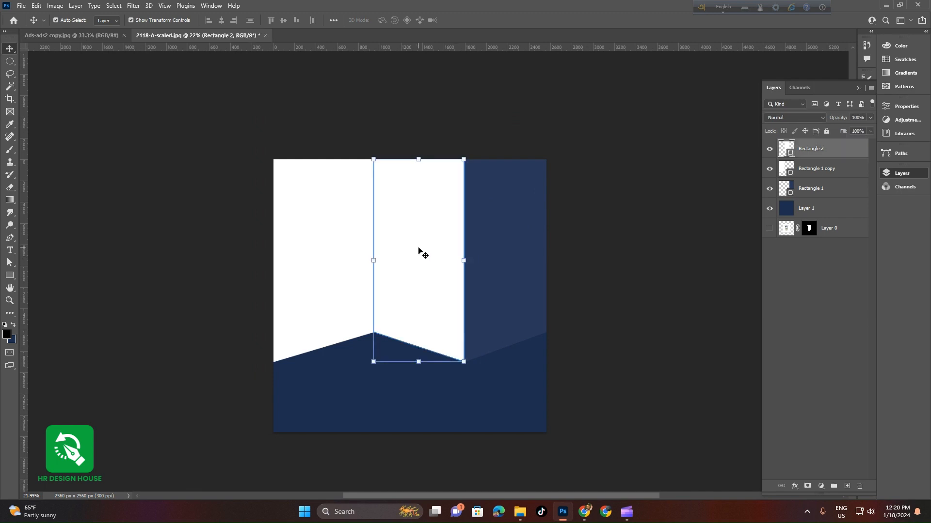
double_click(789, 154)
left_click(505, 223)
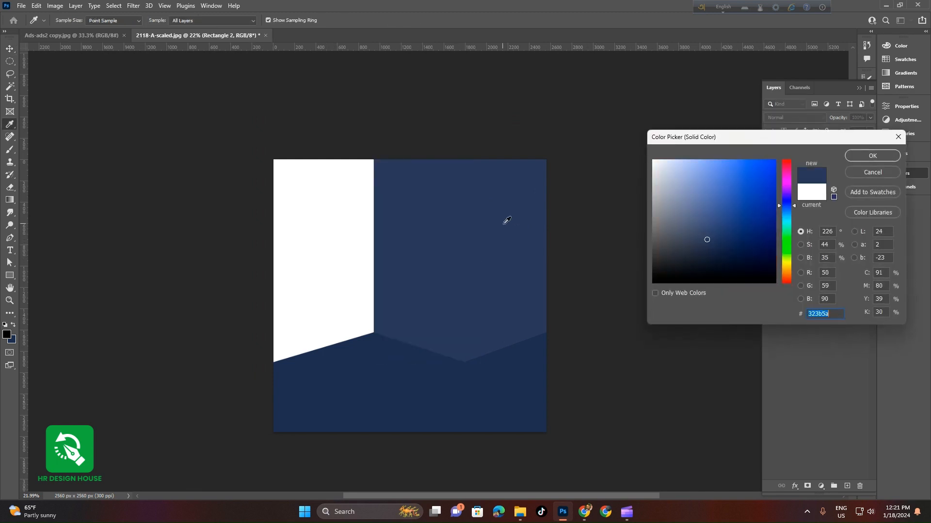
left_click(874, 159)
Recolour the white left wall panel with the lighter navy sampled from the right panel.
left_click(349, 254)
double_click(786, 172)
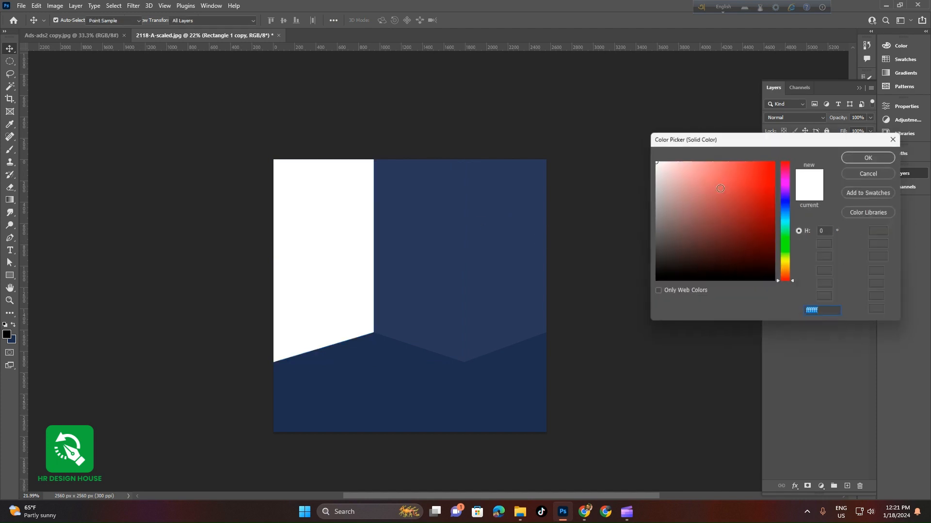
left_click(509, 234)
left_click(871, 156)
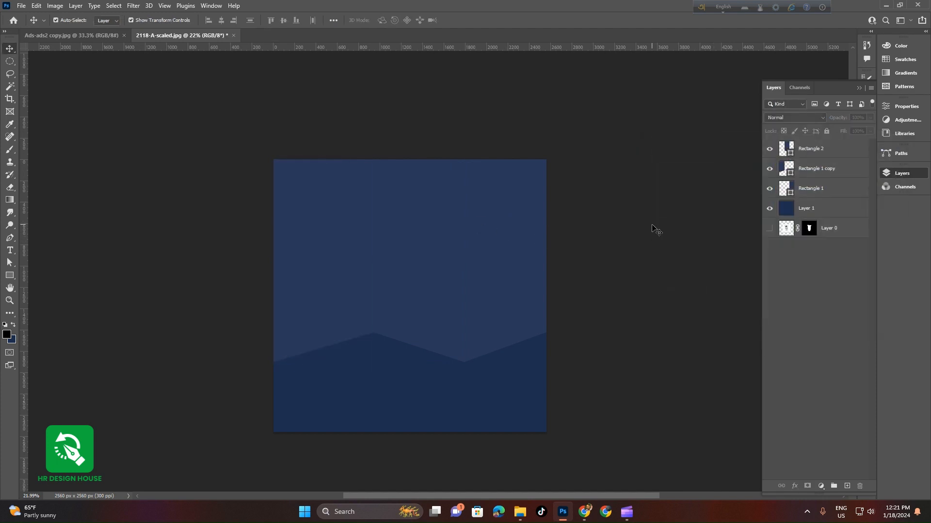
Add a new layer directly above the right wall panel and load that panel's outline as a selection.
left_click(502, 275)
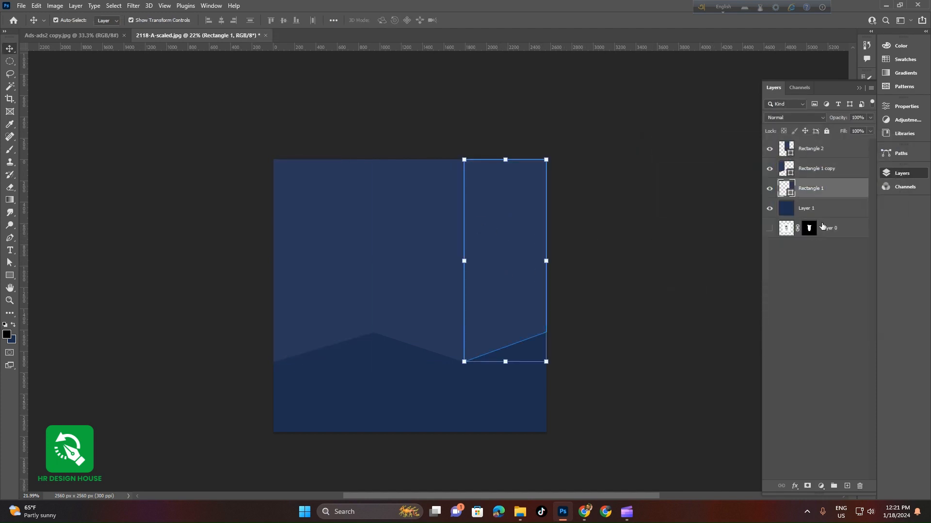
left_click(787, 192, "ctrl")
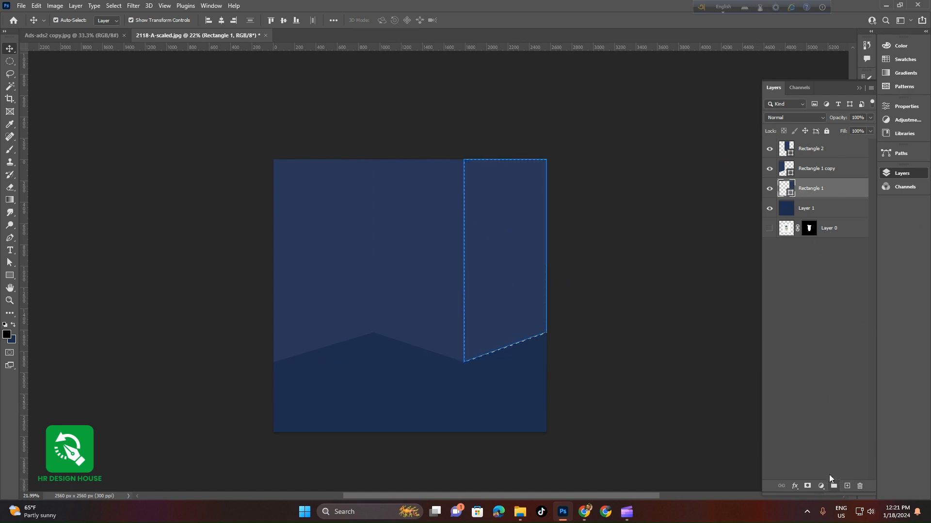
key("ctrl+d")
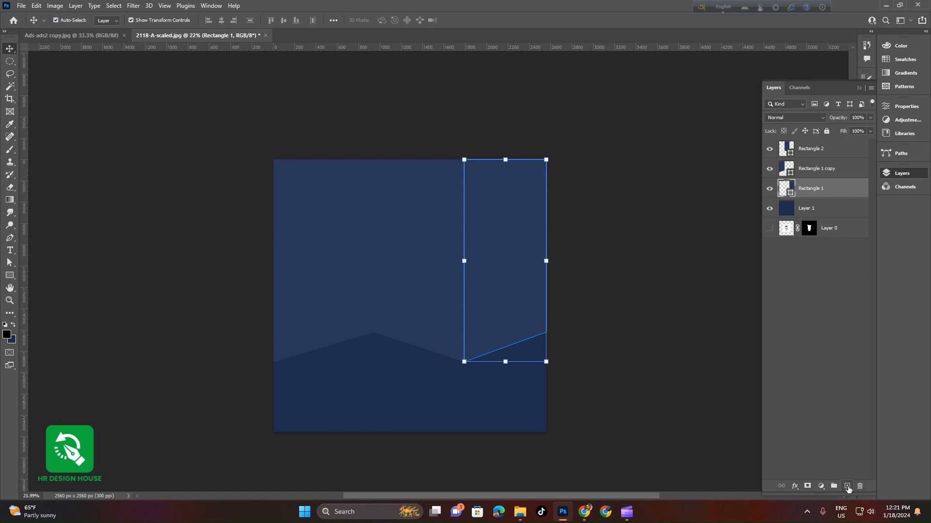
left_click(848, 487)
left_click(789, 208, "ctrl")
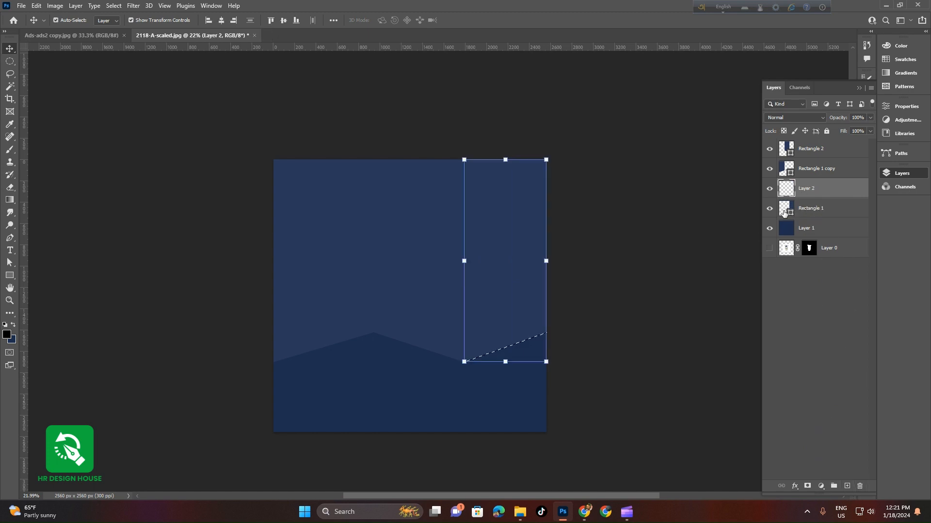
Paint a soft dark shadow down the right panel's left edge with an 800 px brush, and clear the selection.
left_click(10, 150)
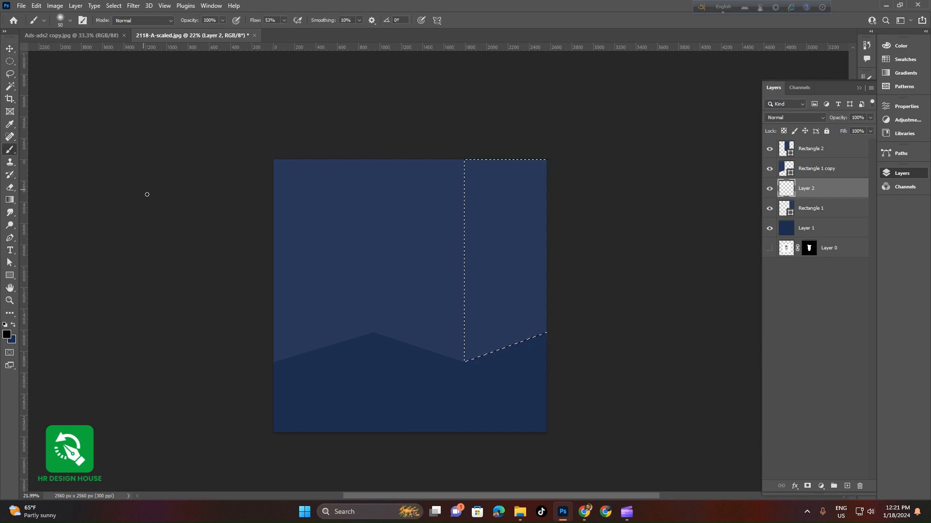
key("bracketright")
left_click(7, 334)
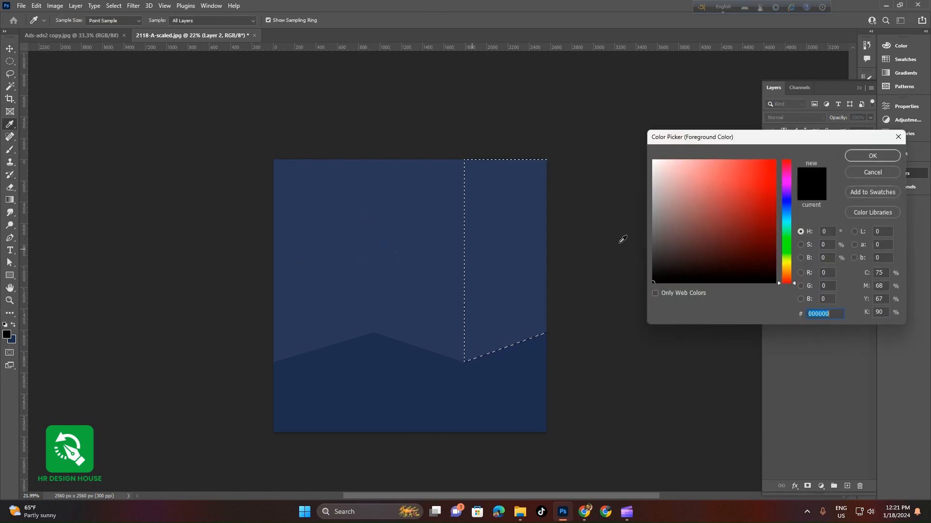
left_click(891, 155)
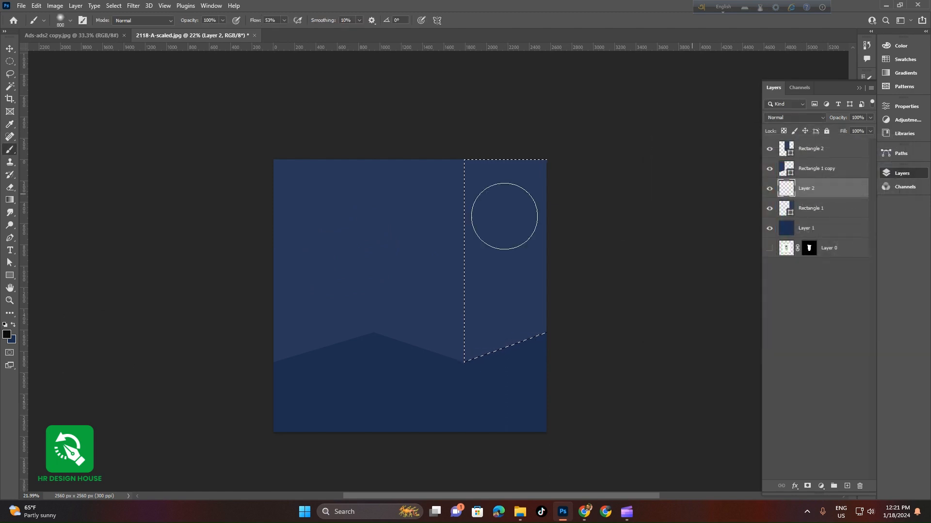
left_click_drag(441, 191, 442, 360)
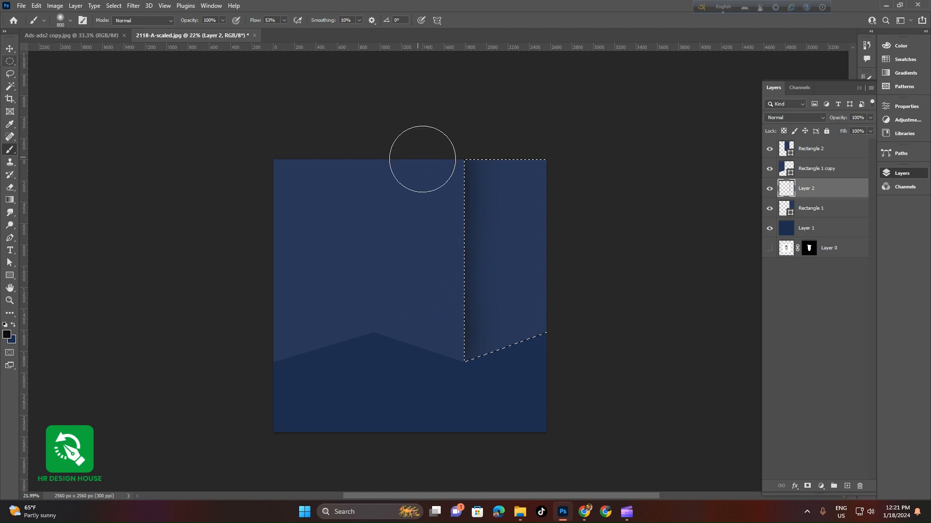
left_click(10, 49)
left_click(204, 210)
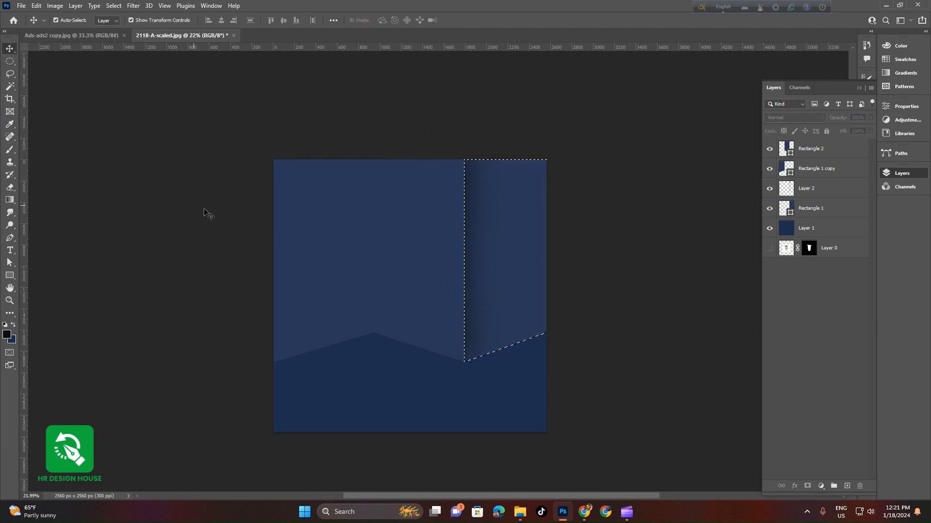
key("ctrl+d")
Lower the opacity of the right panel's shadow layer so the fold looks softer.
left_click(816, 192)
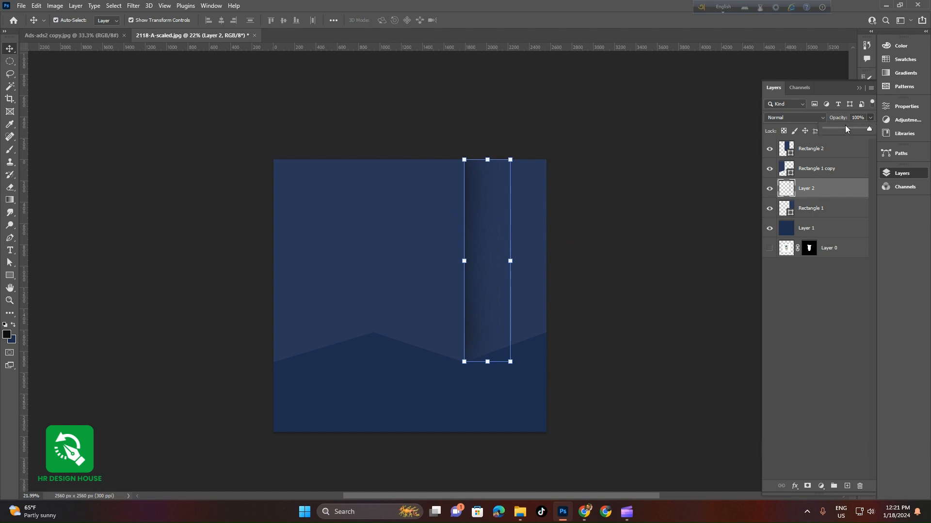
left_click_drag(845, 129, 843, 129)
left_click(623, 207)
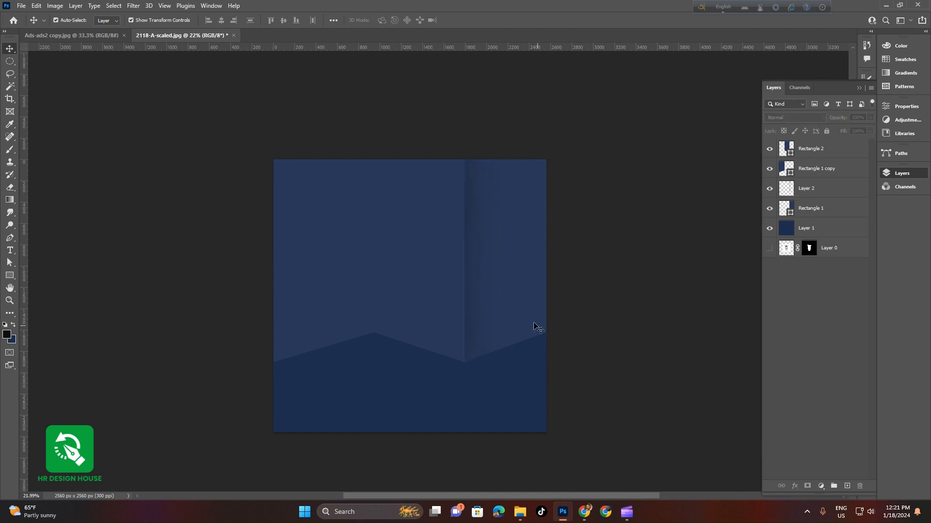
scroll(505, 308, "up", 1)
scroll(502, 313, "up", 2)
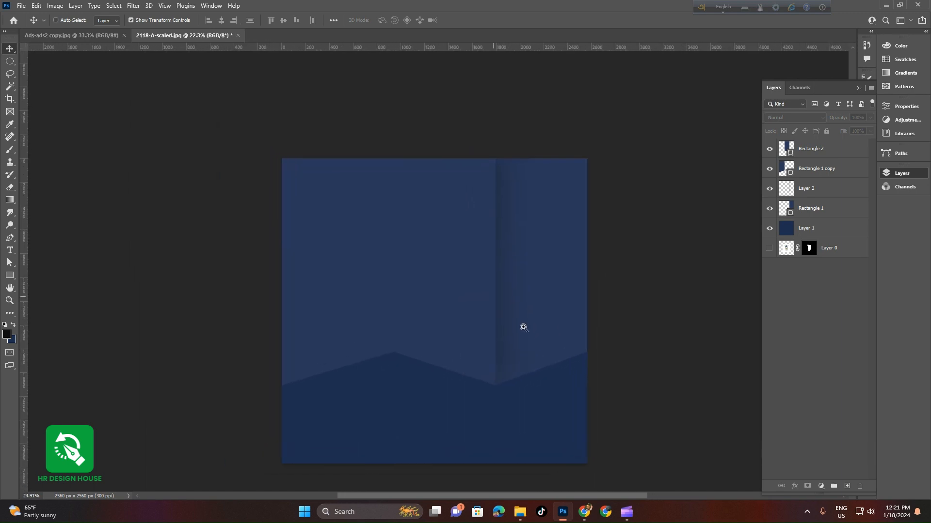
left_click(420, 304)
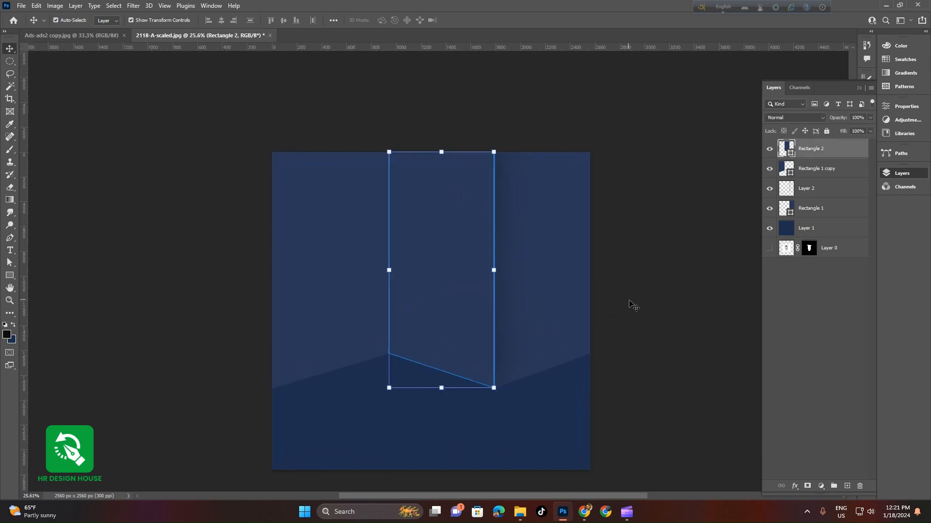
left_click(635, 302)
left_click(427, 304)
left_click(645, 243)
left_click(322, 293)
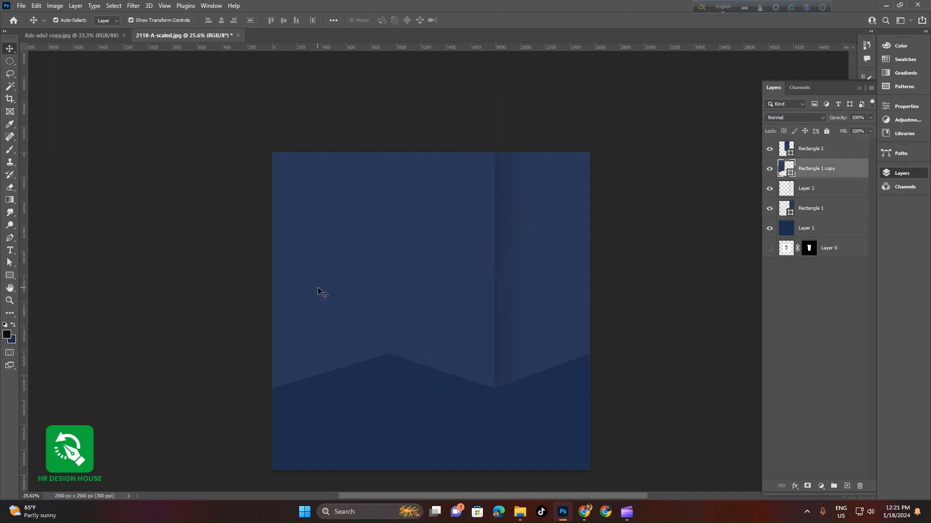
left_click(703, 293)
Create a new layer directly above the left wall panel and select the area of that panel.
left_click(104, 35)
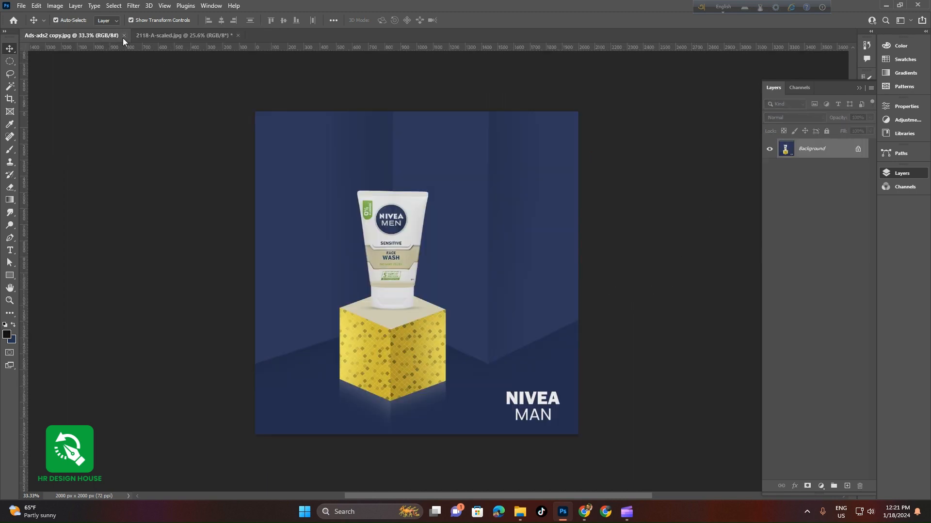
left_click(179, 36)
left_click(355, 236)
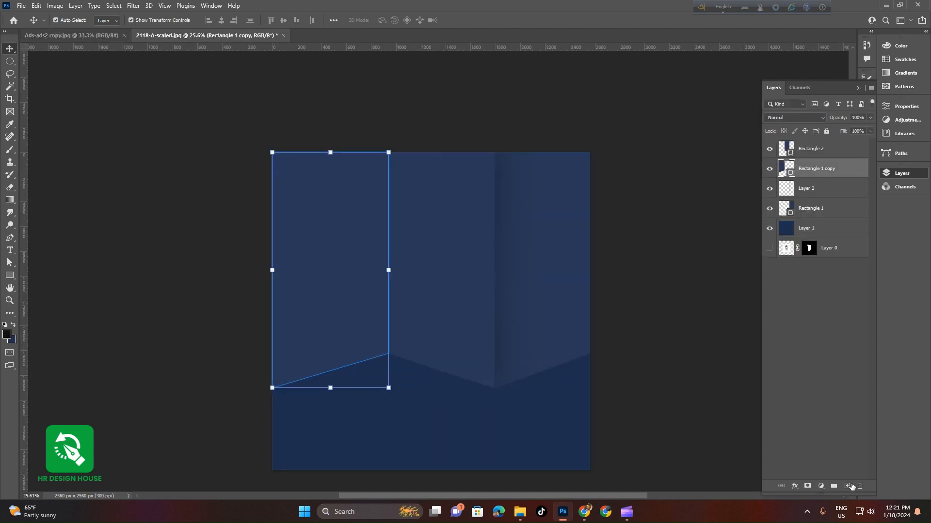
left_click(850, 487)
left_click(790, 193, "ctrl")
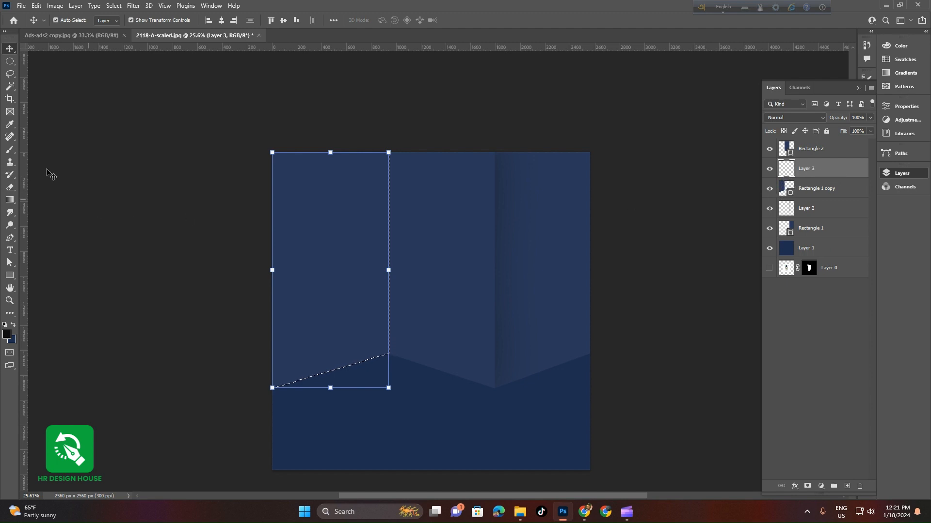
Brush a soft dark shadow down the left panel's right edge inside the selection, and deselect.
left_click(10, 151)
left_click_drag(403, 156, 411, 367)
left_click(8, 50)
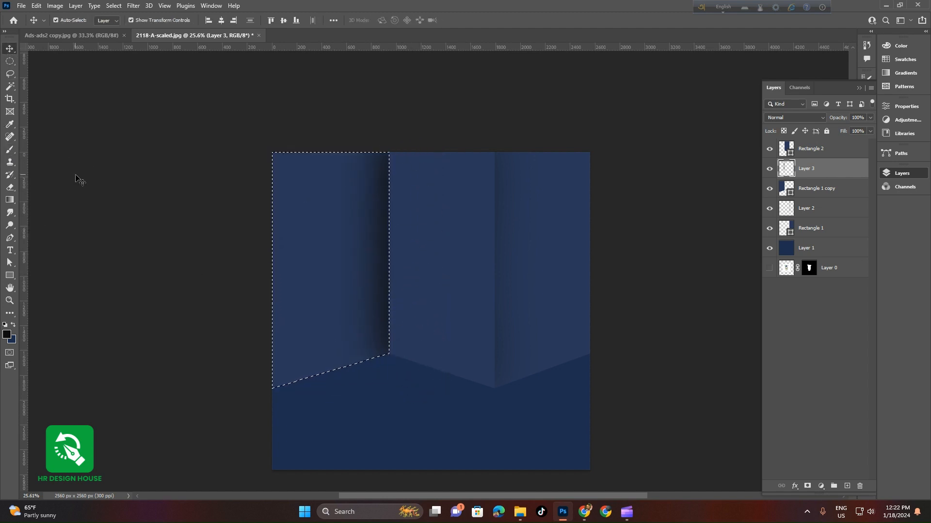
left_click(76, 176)
key("ctrl+d")
Set the opacity of the left panel's shadow layer to 50%.
left_click(370, 234)
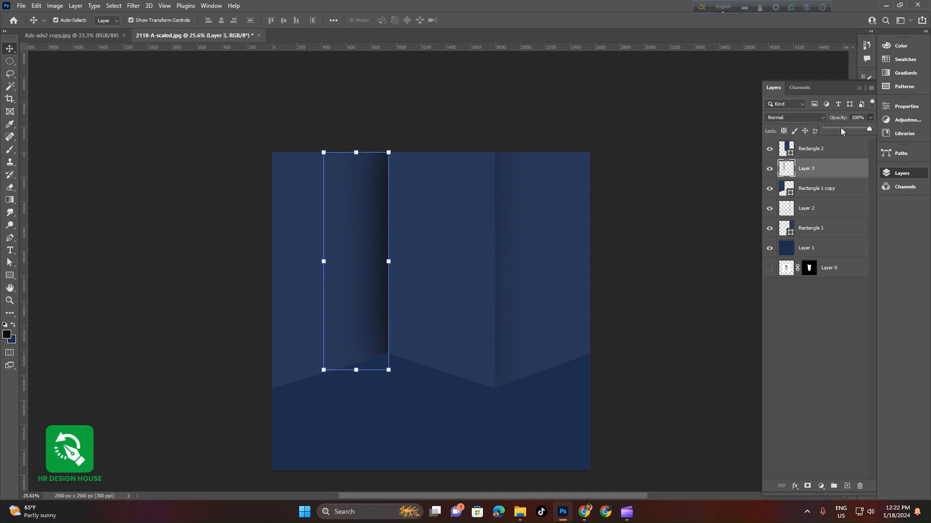
left_click_drag(840, 127, 848, 126)
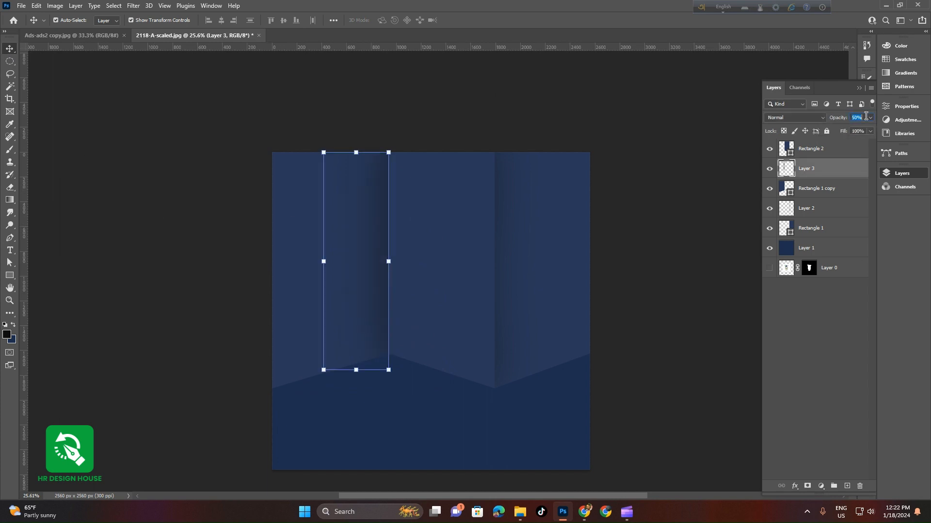
left_click(732, 178)
scroll(591, 289, "down", 3)
scroll(556, 320, "up", 1)
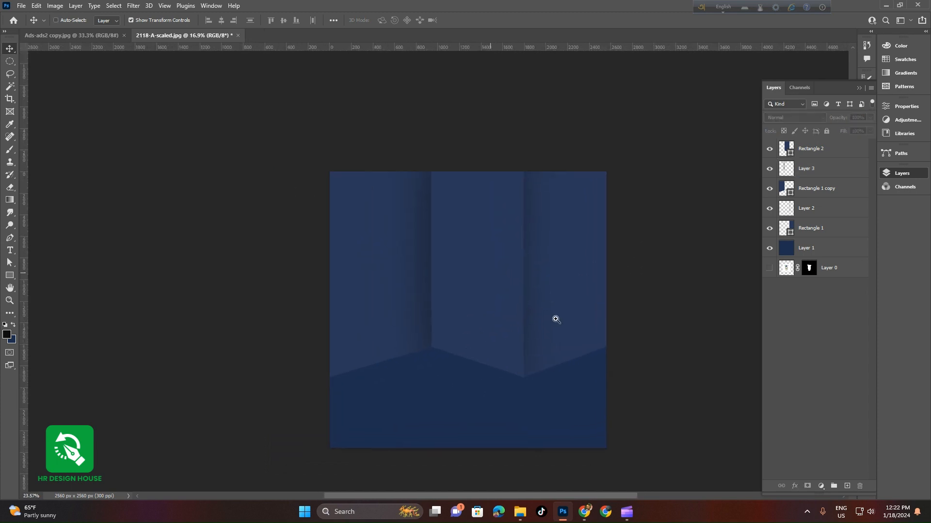
scroll(540, 293, "up", 1)
Select both panel shadow layers together and set their opacity to 39%.
left_click(538, 290, "ctrl")
left_click(404, 215, "ctrl+shift")
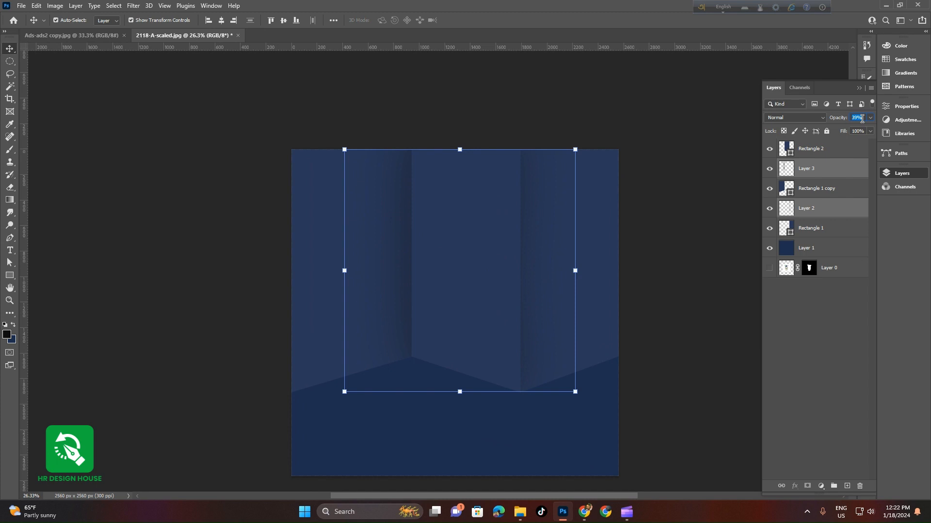
scroll(861, 119, "down", 4)
left_click(724, 245)
scroll(647, 355, "down", 1)
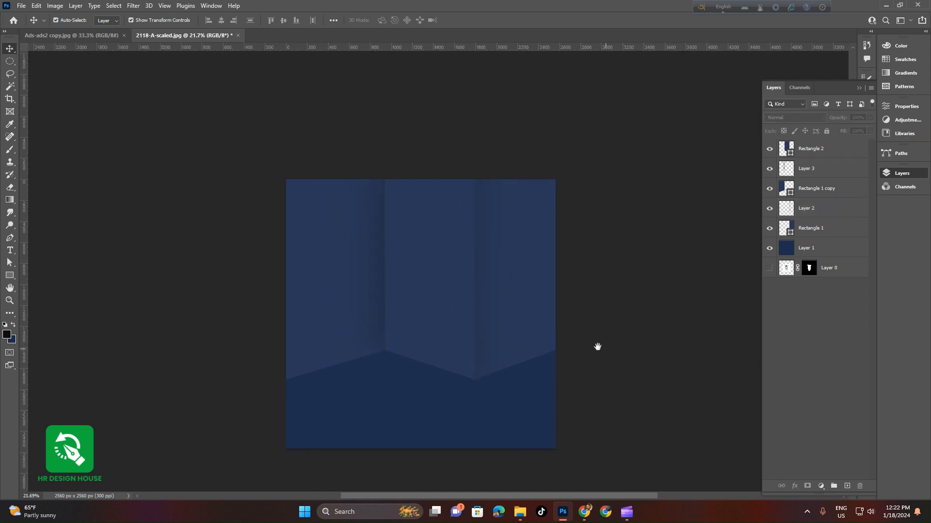
scroll(436, 420, "up", 3)
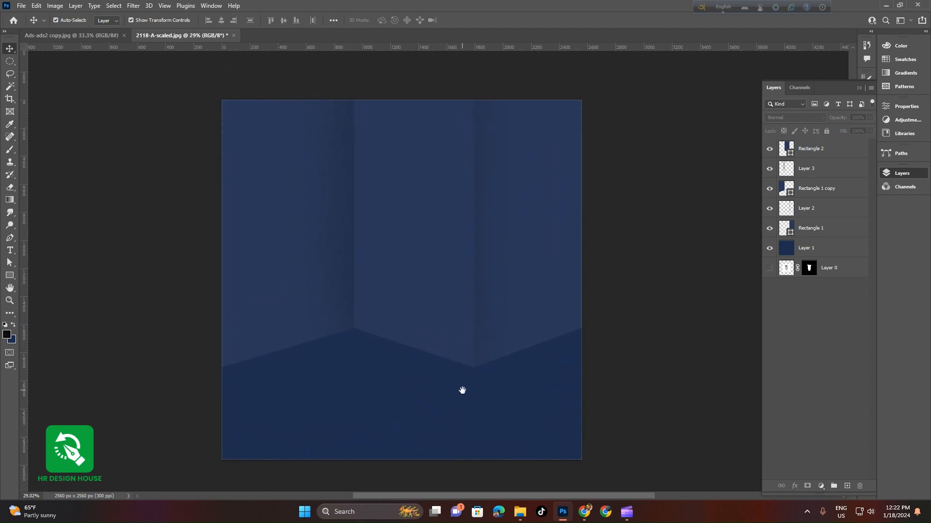
scroll(426, 378, "down", 2)
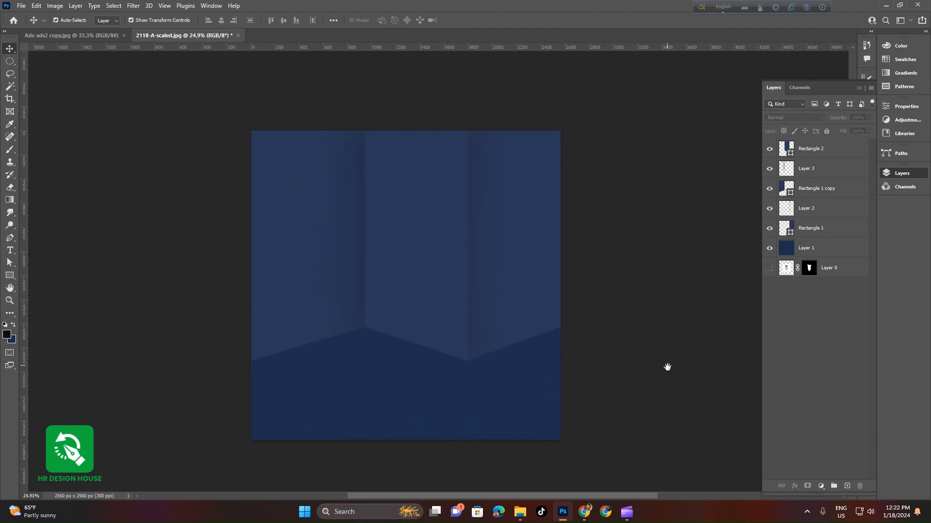
Check the reference ad, and add a new layer directly above the dark navy background layer, Layer 1.
left_click(71, 35)
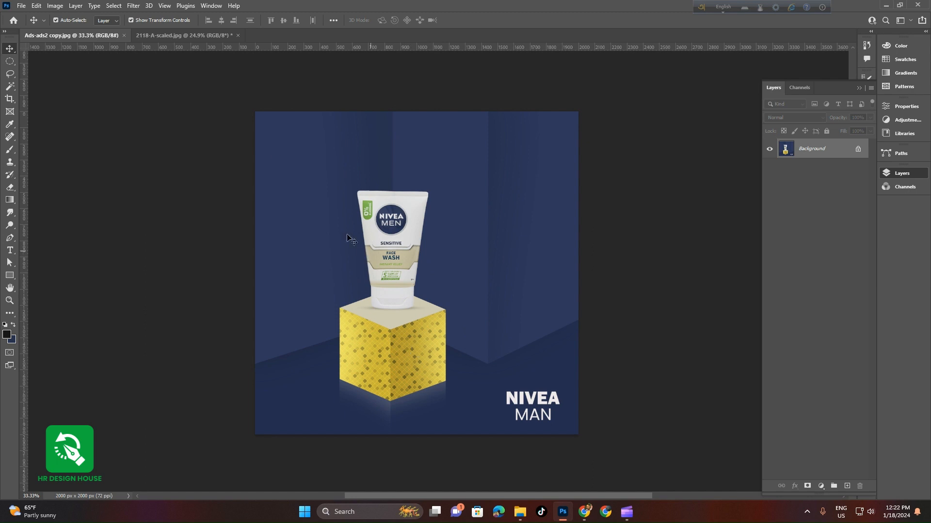
left_click(153, 34)
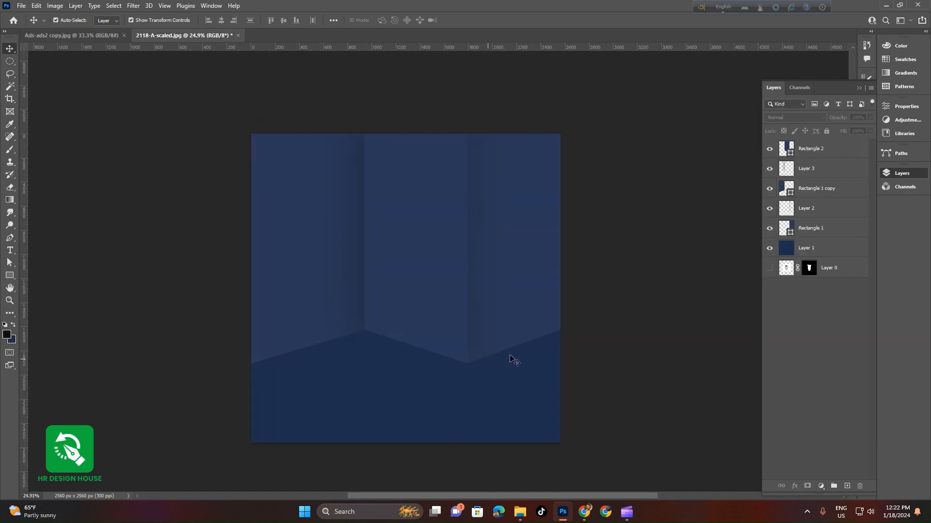
left_click(837, 252)
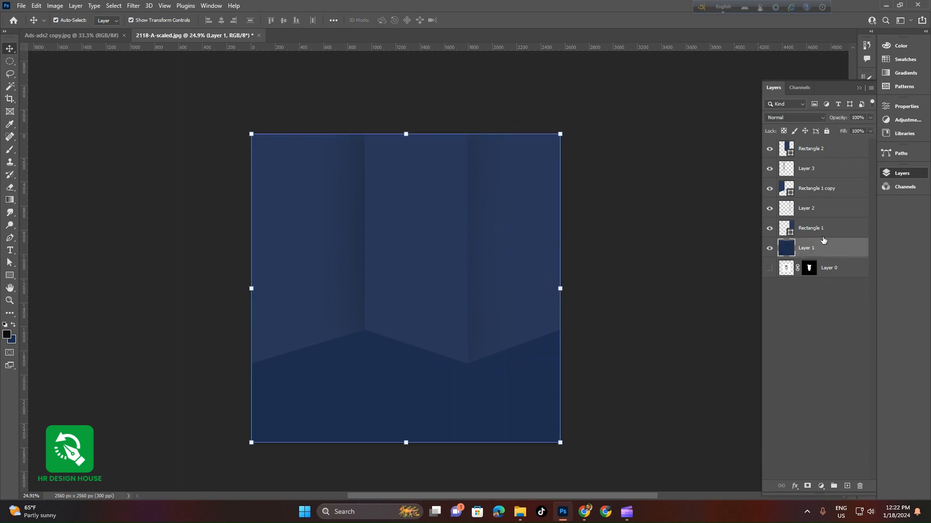
left_click(847, 485)
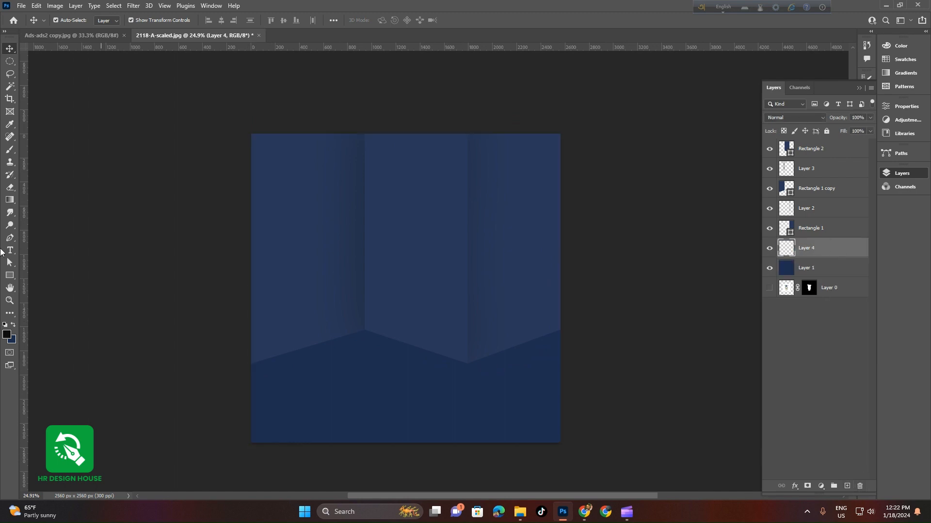
Brush a soft black shadow with a 400 px brush along the zigzag lower edge of the wall panels.
left_click(10, 151)
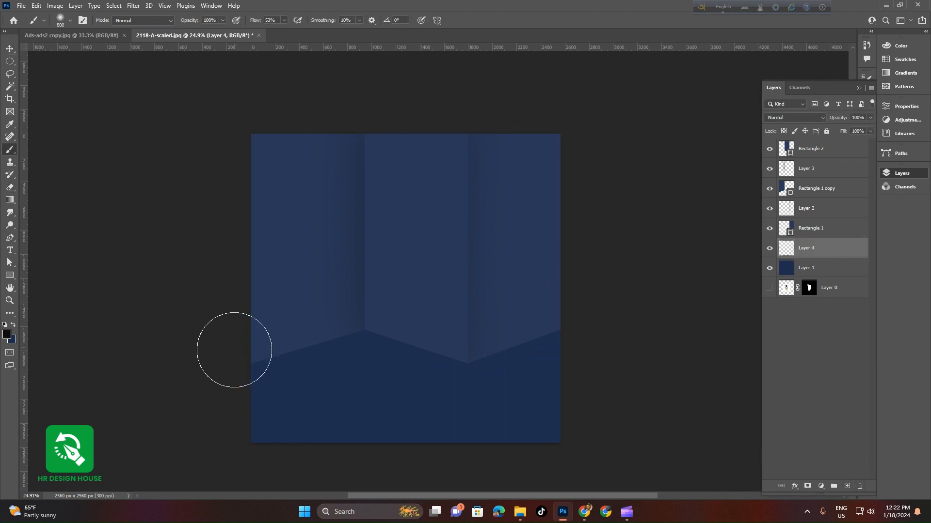
key("bracketleft")
key("bracketleft")
key("bracketleft")
key("bracketleft")
mouse_move(241, 363)
left_mouse_down()
mouse_move(343, 327)
mouse_move(368, 324)
mouse_move(464, 357)
mouse_move(559, 323)
mouse_move(640, 318)
left_mouse_up()
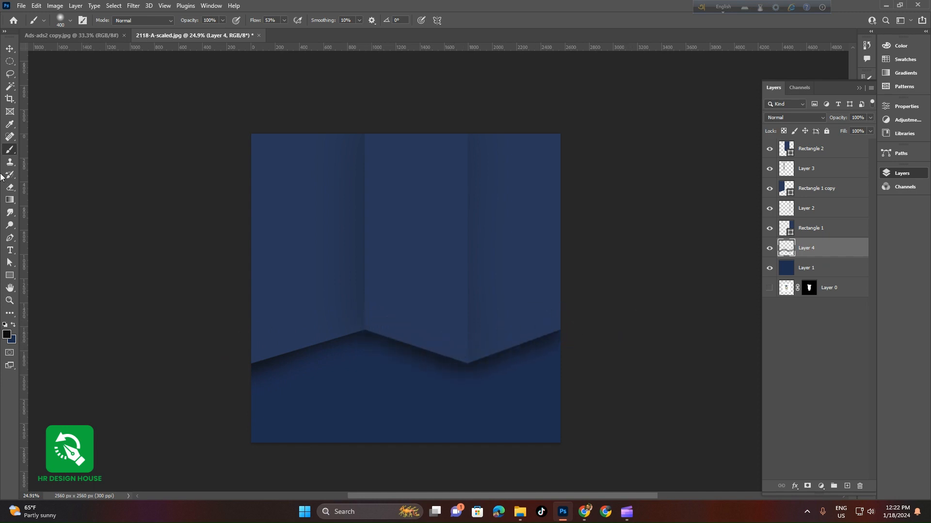
Lower the opacity of the floor shadow layer, Layer 4, to 7%.
left_click(10, 49)
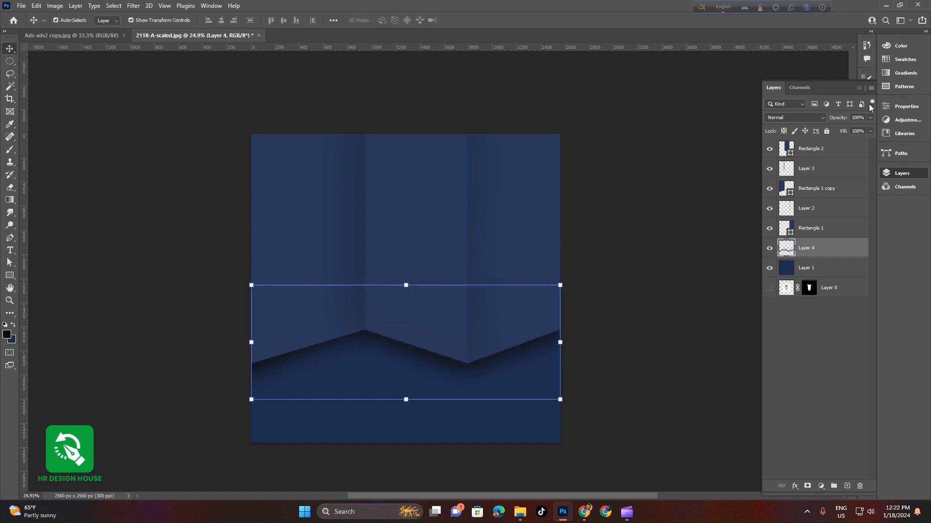
left_click(841, 128)
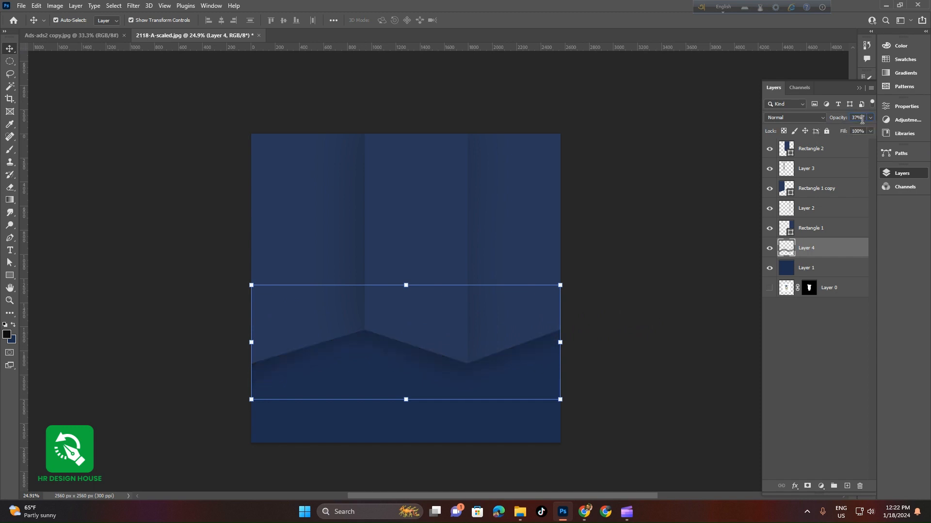
key("Down")
key("Down")
key("Down")
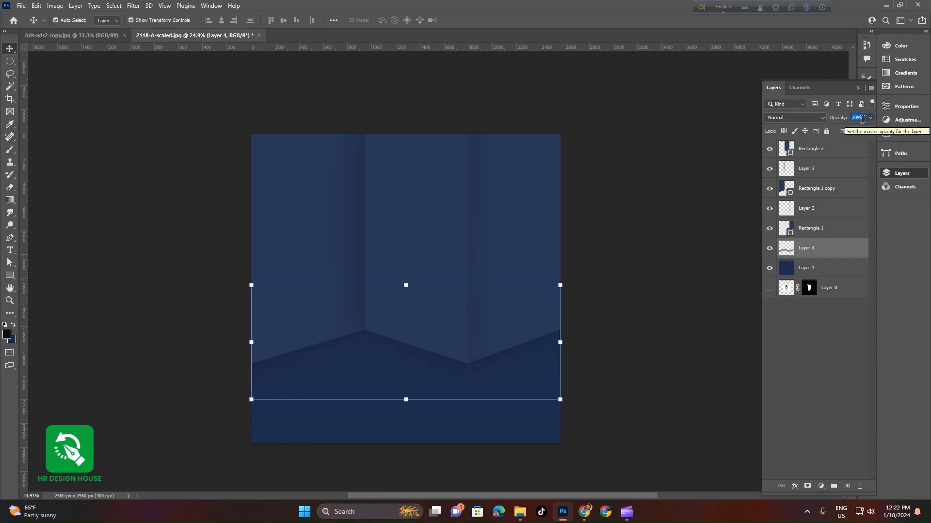
left_click(633, 258)
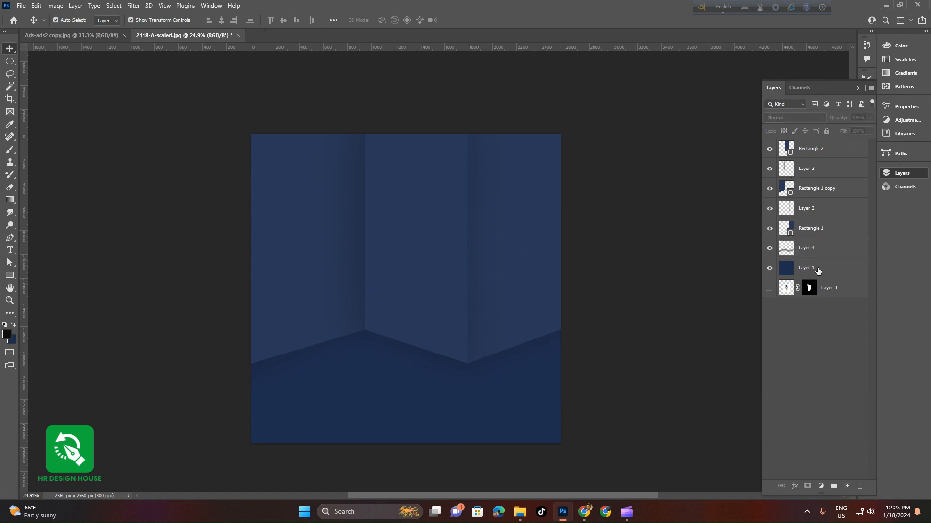
left_click(824, 249)
left_click(871, 118)
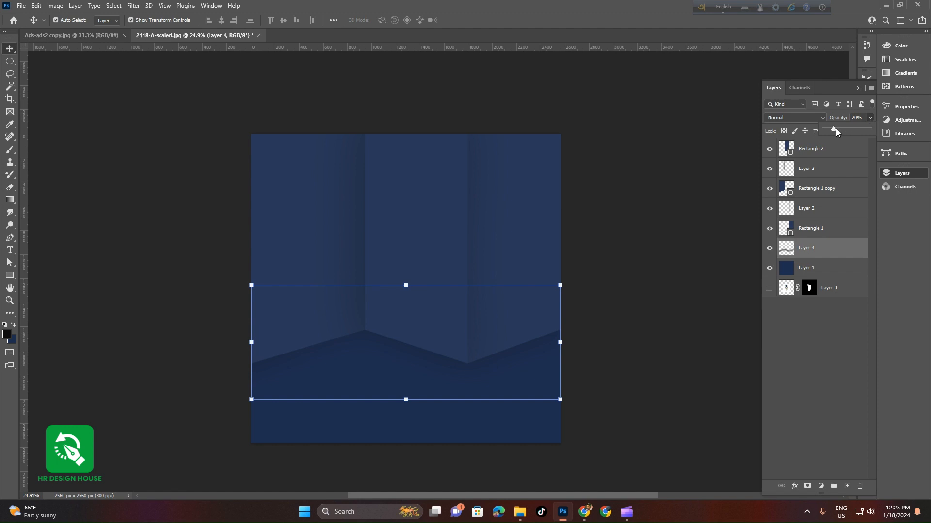
left_click(861, 117)
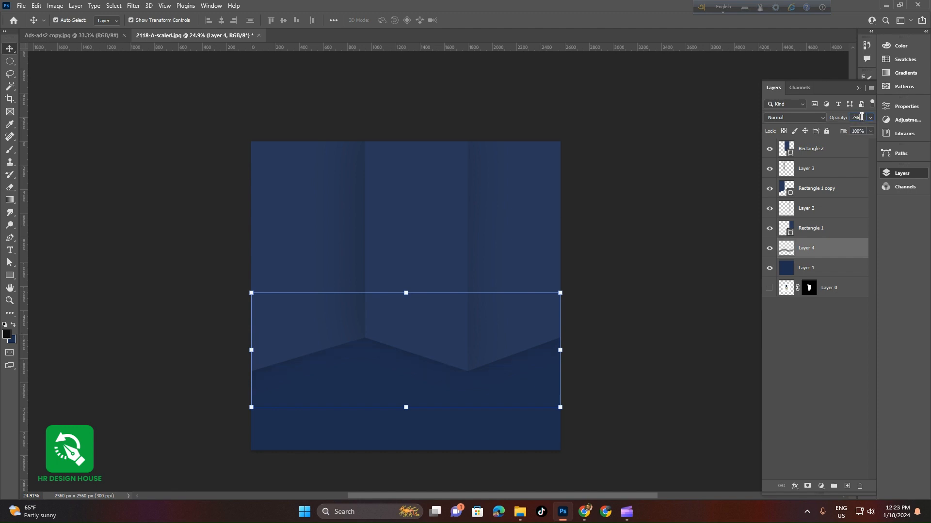
left_click(655, 262)
scroll(619, 362, "down", 1)
scroll(553, 349, "up", 1)
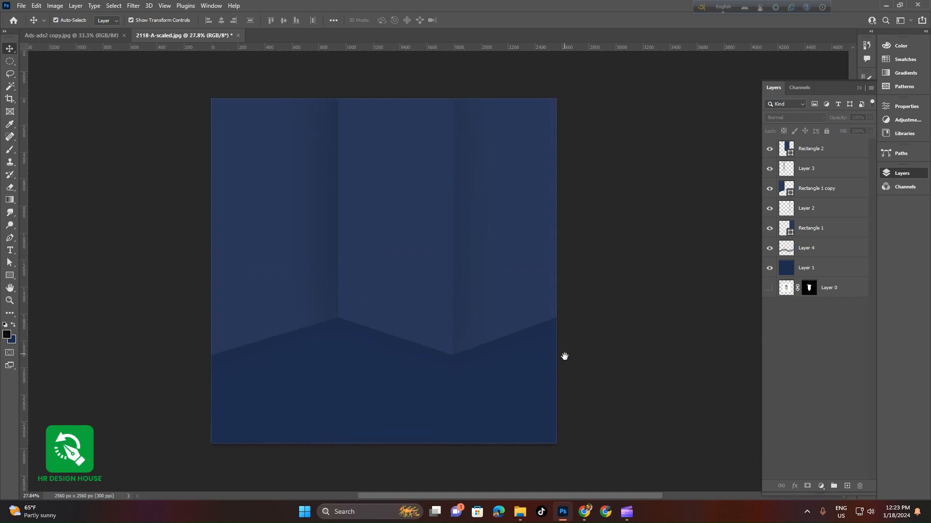
Compare the middle wall panel with the reference ad, and narrow it from its left side to about 681 px wide.
left_click_drag(565, 356, 594, 365)
scroll(481, 350, "up", 1)
left_click_drag(480, 350, 479, 376)
left_click(425, 279)
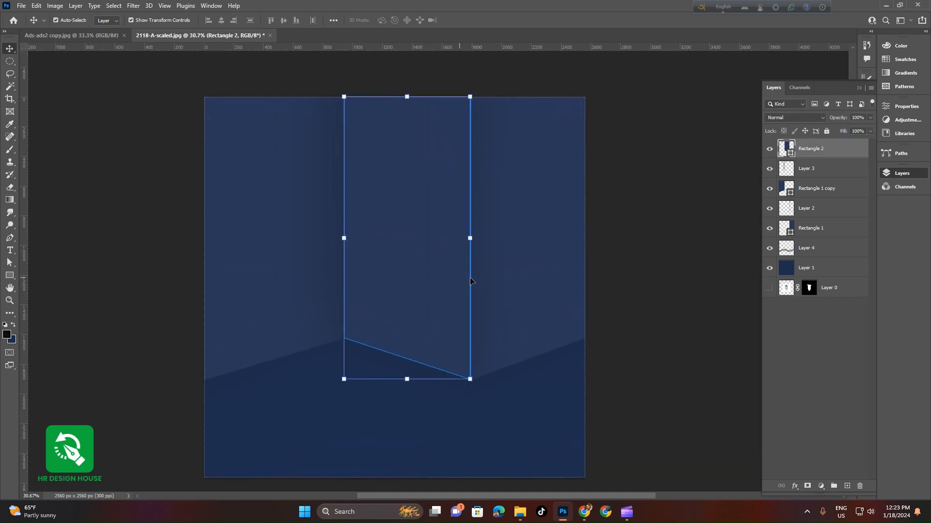
left_click(91, 31)
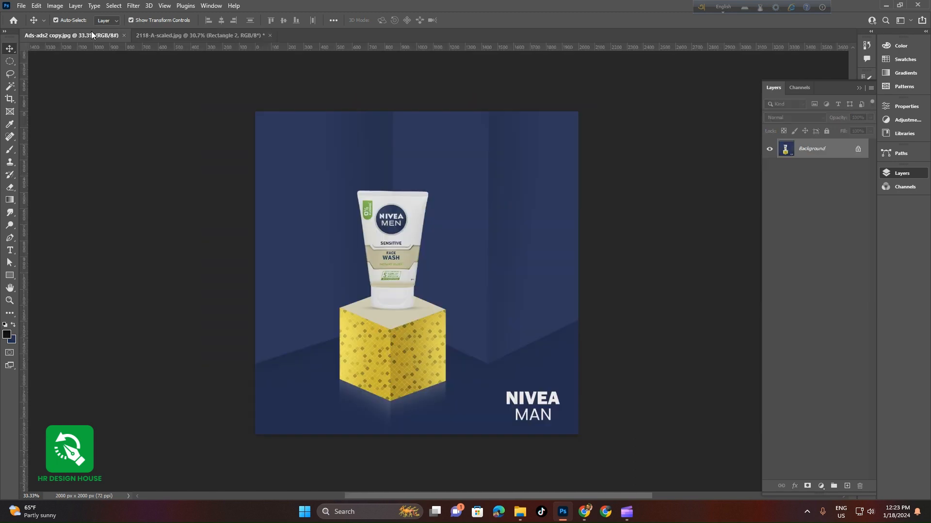
left_click(182, 33)
left_click(110, 206)
left_click(406, 222)
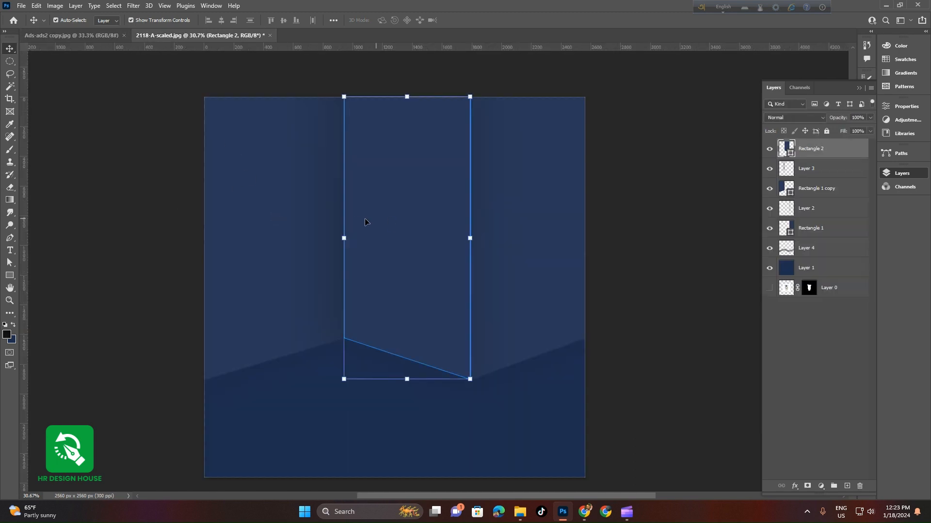
left_click_drag(344, 238, 370, 240)
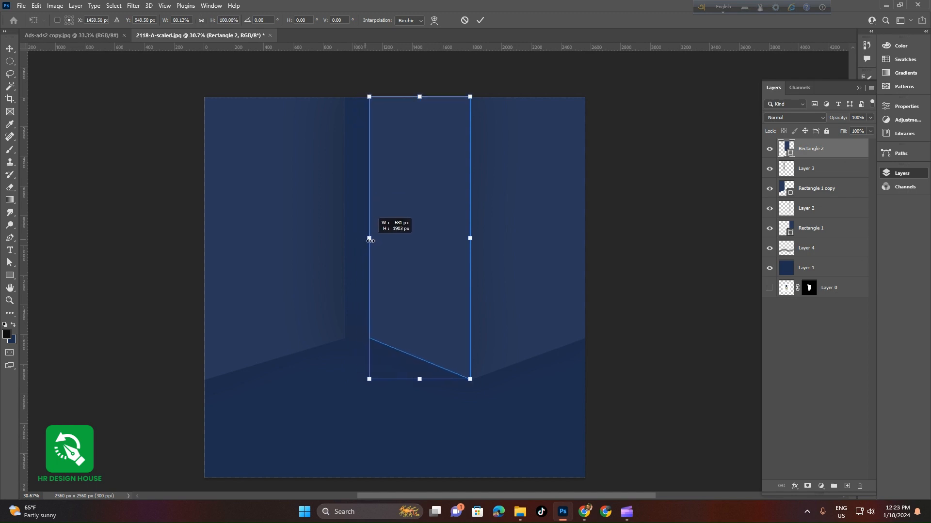
left_click(480, 19)
left_click(424, 66)
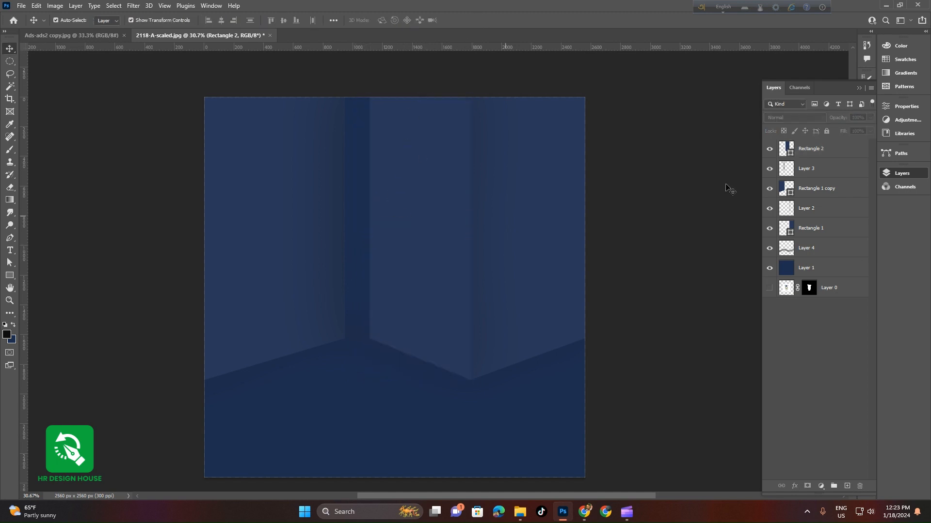
Extend the left wall panel by moving its two right-hand anchor points to meet the middle panel's left edge.
left_click(814, 168)
left_click(817, 154, "ctrl")
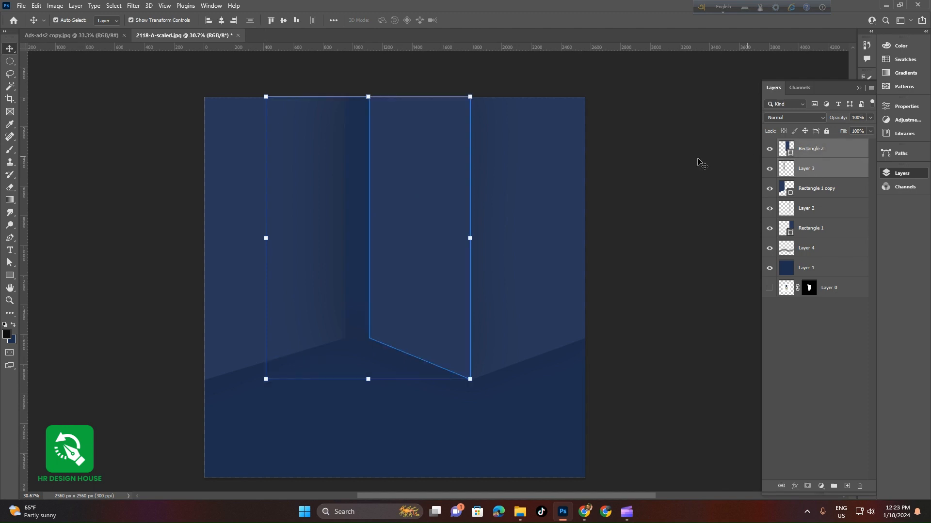
left_click(628, 142)
left_click(831, 168)
left_click(819, 189, "ctrl")
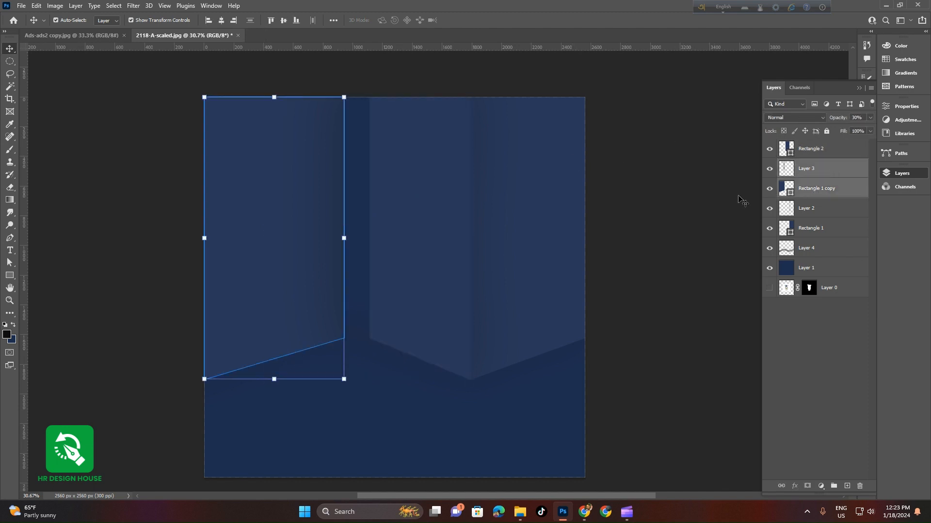
left_click(13, 264)
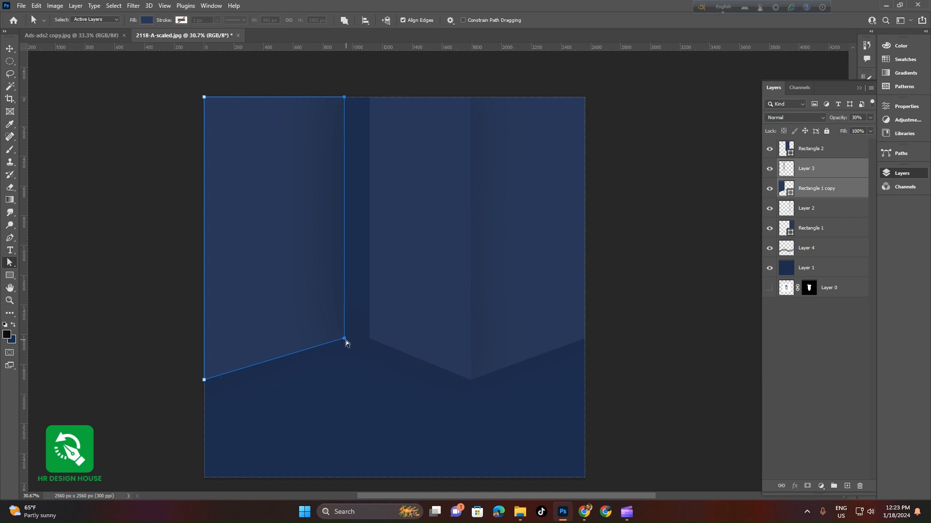
left_click(360, 340)
left_click(333, 334)
left_click_drag(345, 98, 369, 99)
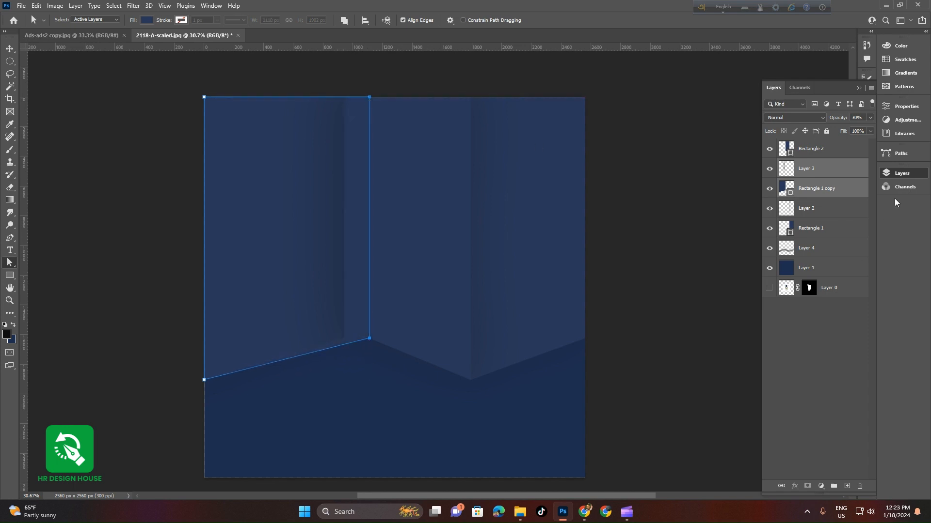
Move the left panel's shadow, Layer 3, right so it ends at the fold between the left and middle panels.
left_click(769, 168)
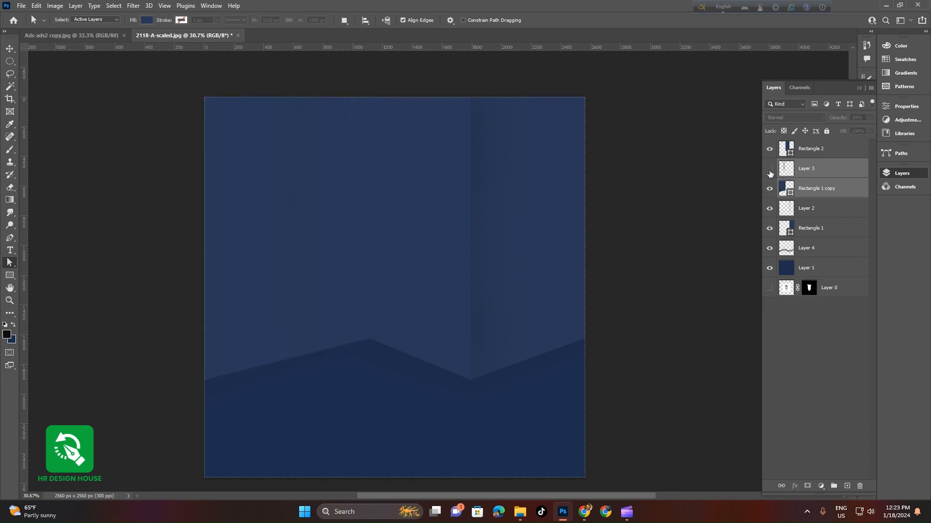
left_click(770, 169)
left_click(831, 172)
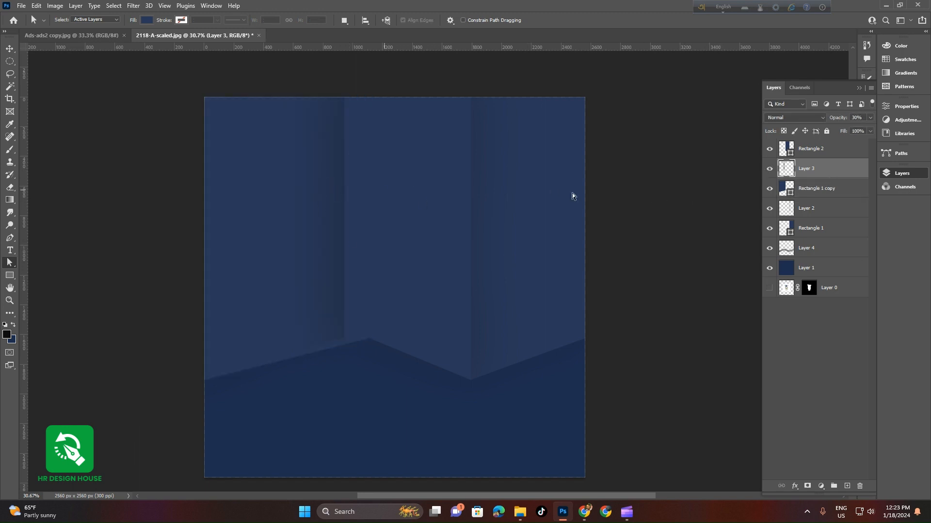
left_click(9, 48)
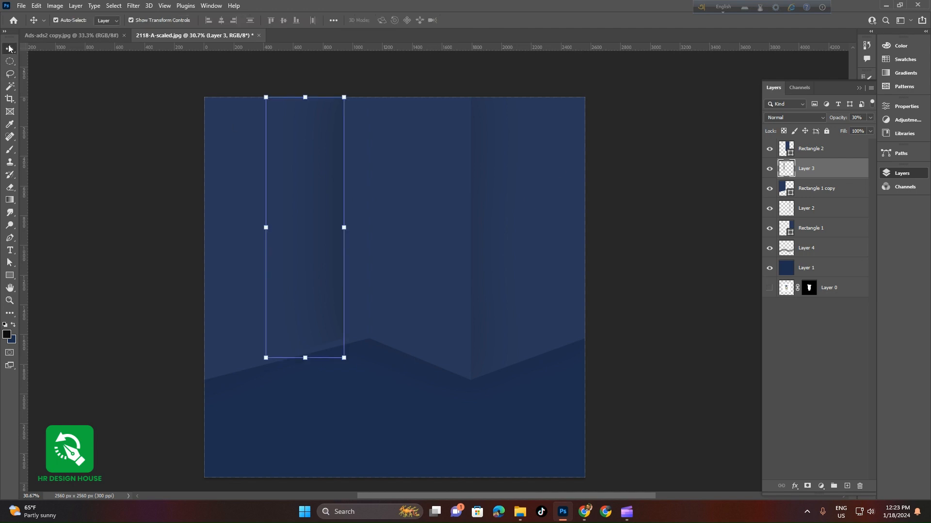
left_click_drag(340, 340, 374, 364)
left_click_drag(320, 313, 370, 309)
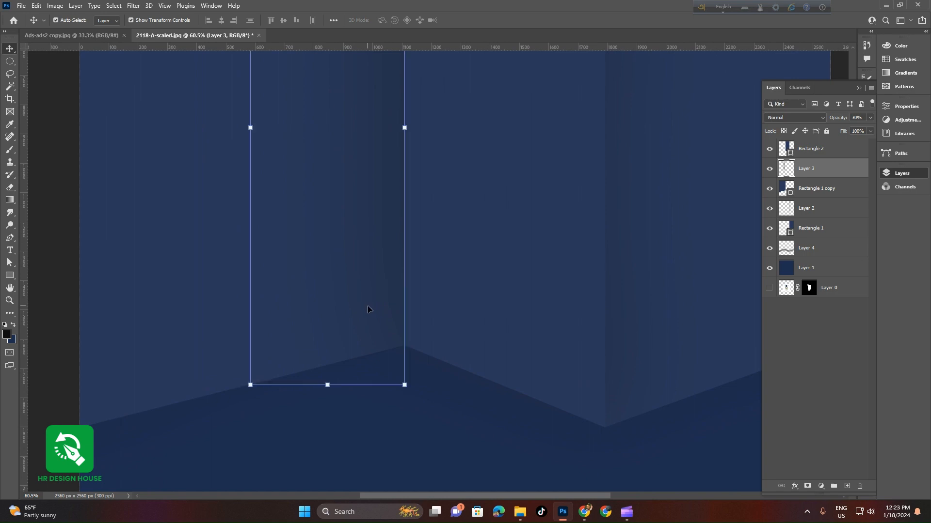
scroll(336, 283, "down", 6)
left_click(350, 138, "ctrl")
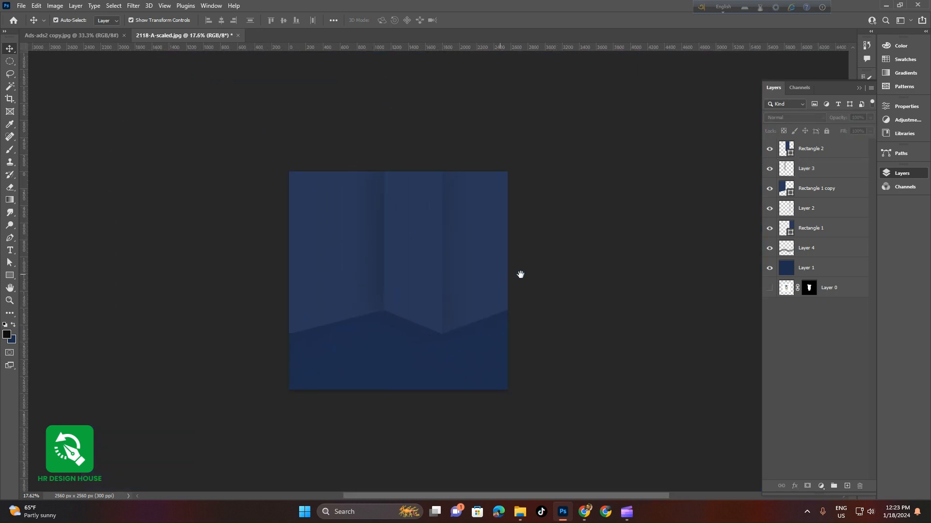
scroll(505, 275, "up", 3)
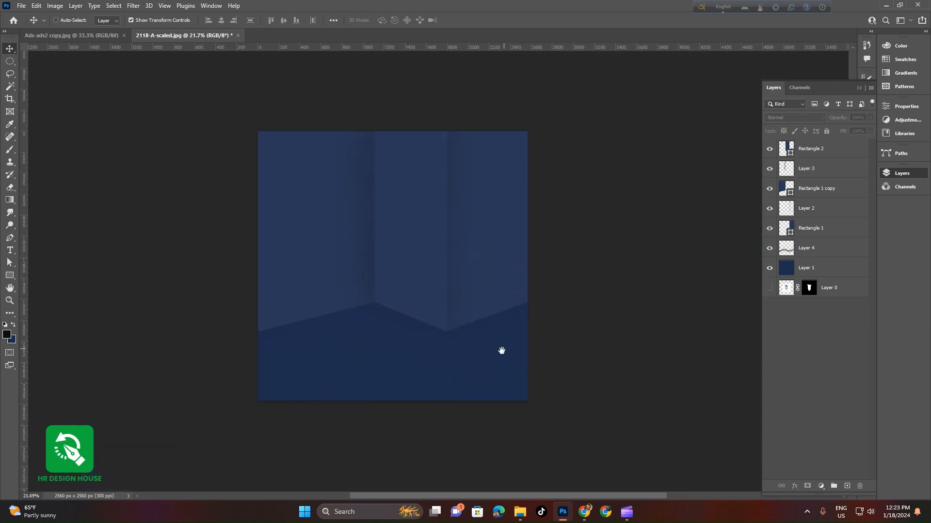
scroll(428, 333, "up", 3)
scroll(443, 368, "down", 2)
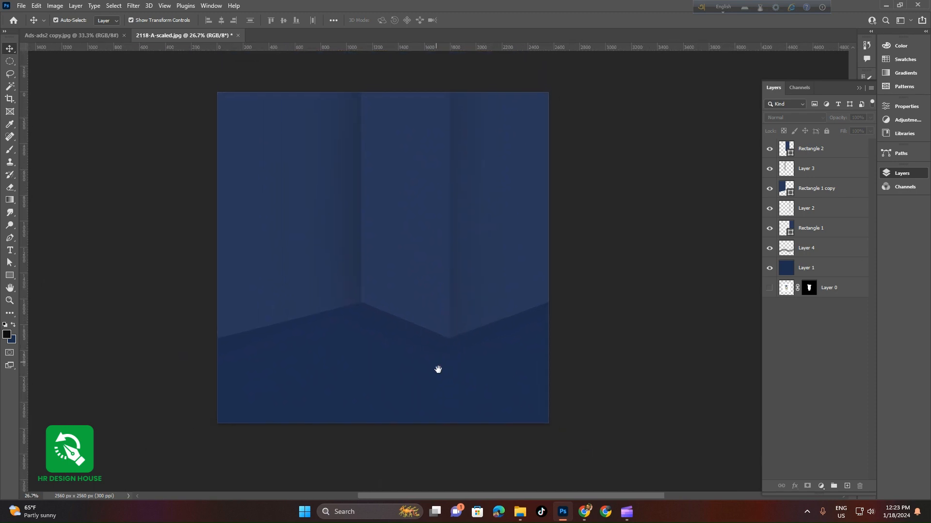
left_click_drag(438, 370, 441, 378)
Compare the scene with the reference ad, and draw a 752 px square across the left fold for the box's top.
left_click(71, 36)
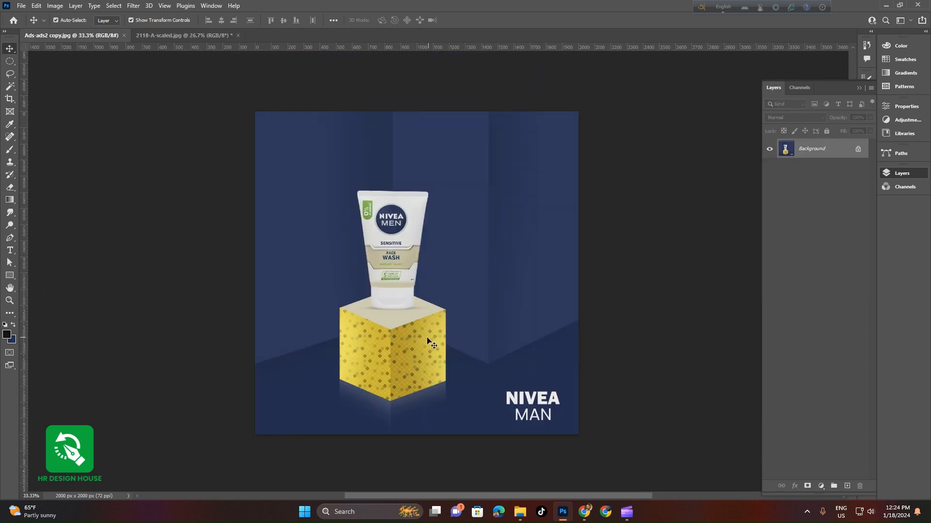
left_click(198, 35)
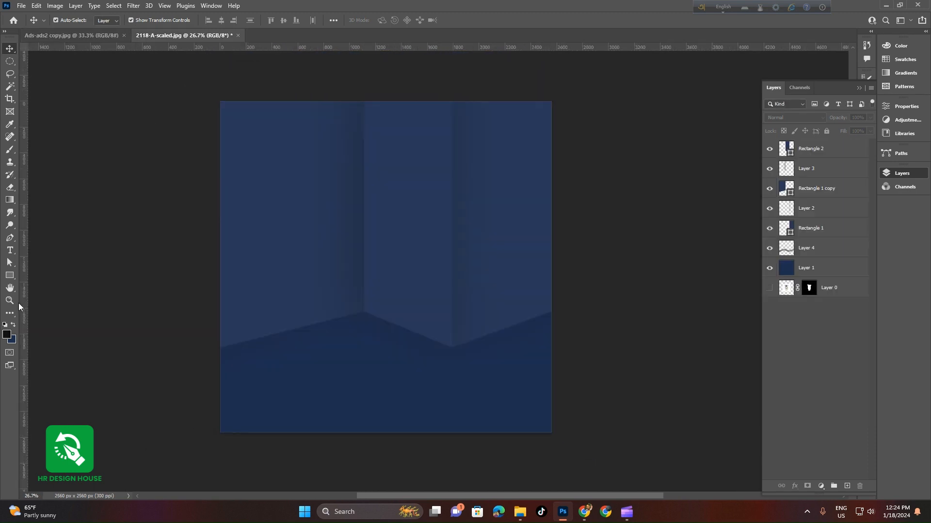
left_click(10, 275)
left_click(43, 275)
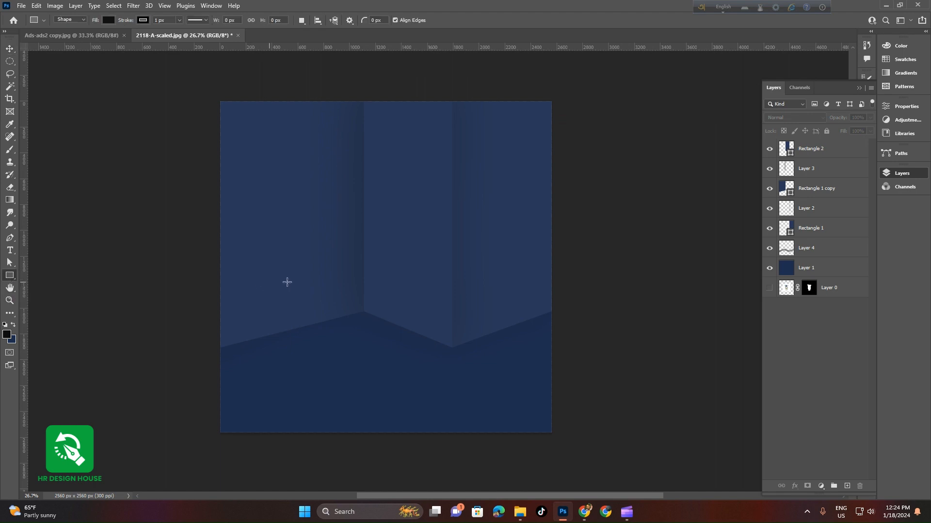
left_click_drag(293, 238, 390, 370)
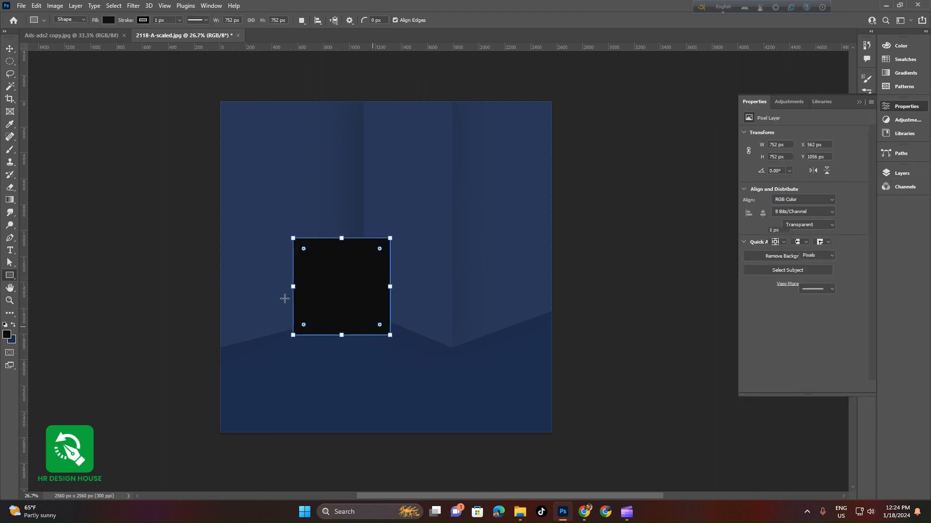
left_click(10, 49)
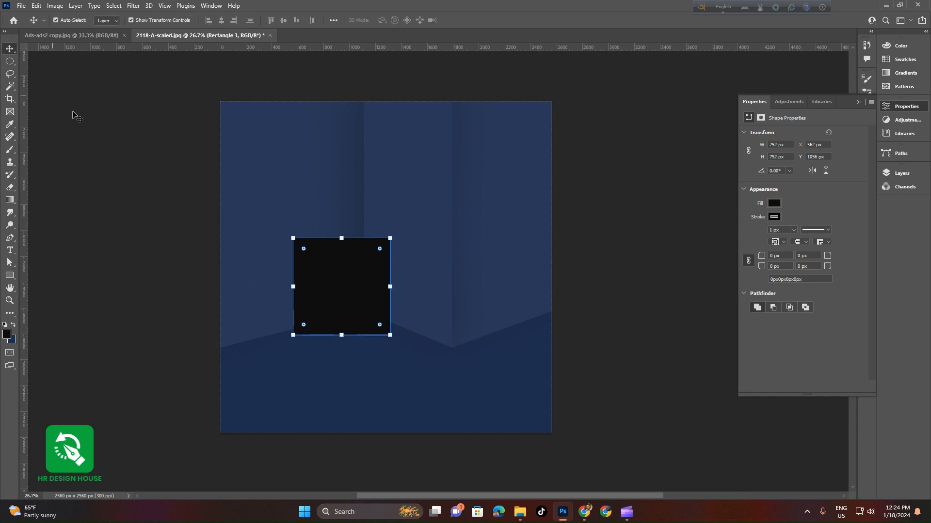
Remove the square's outline and fill it with the recently used beige.
left_click(774, 217)
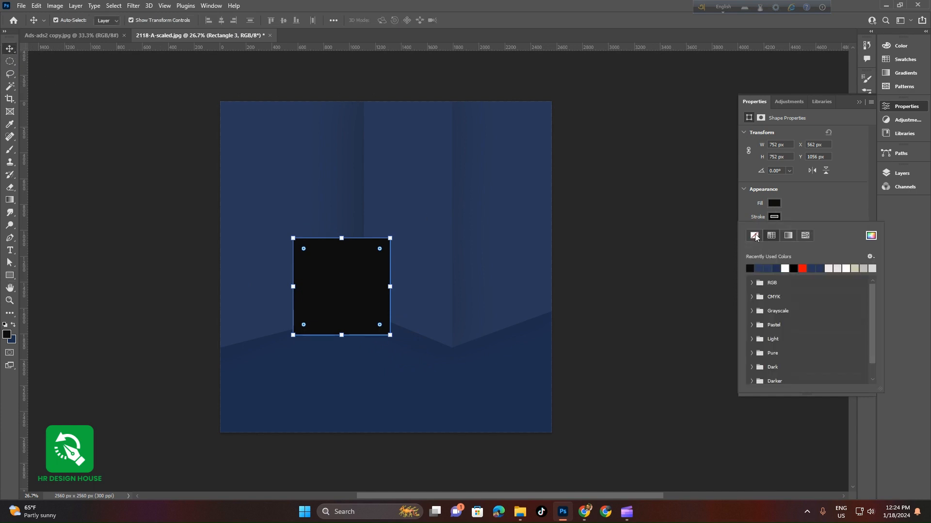
left_click(775, 202)
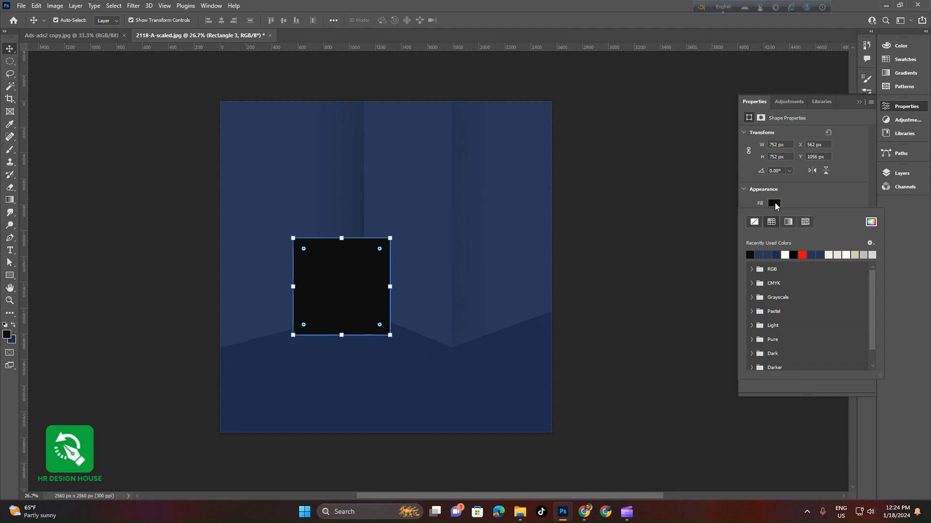
left_click(786, 254)
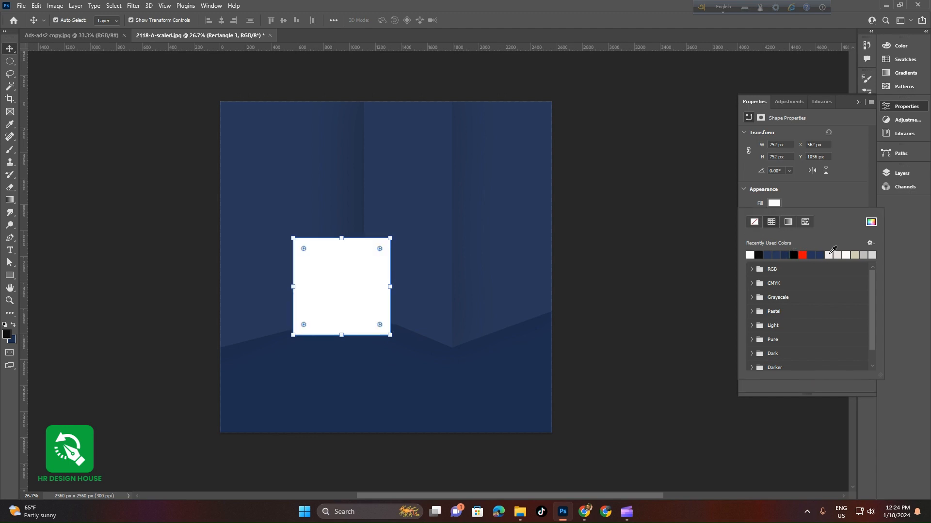
left_click(834, 254)
left_click(858, 254)
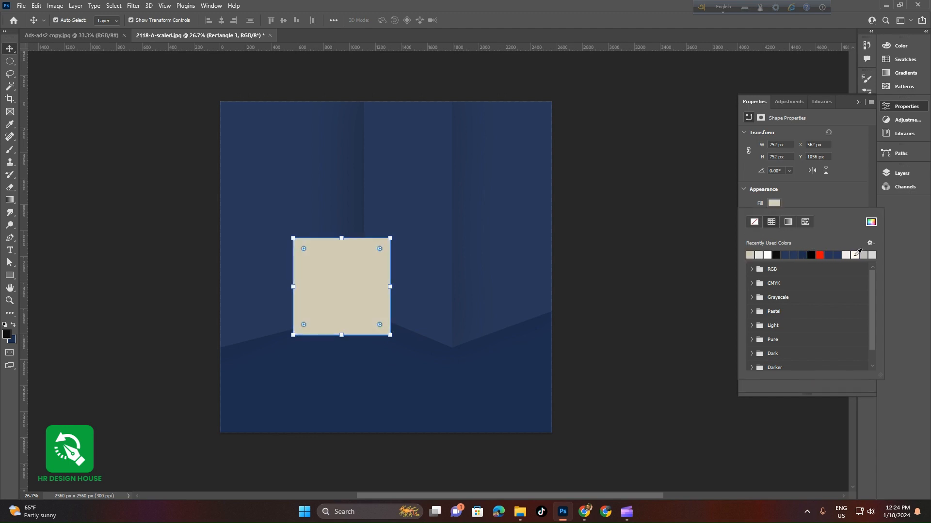
left_click(7, 53)
left_click(208, 204)
left_click(297, 250)
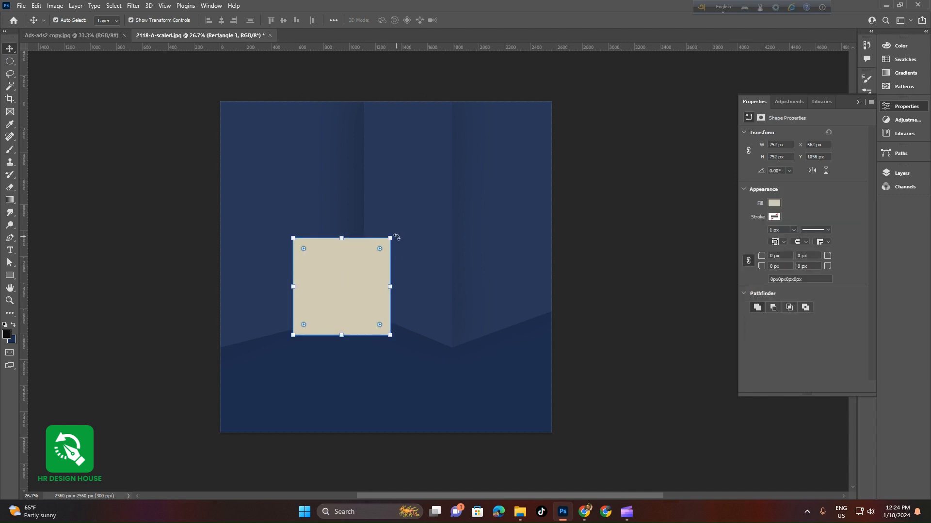
left_click_drag(397, 237, 433, 295)
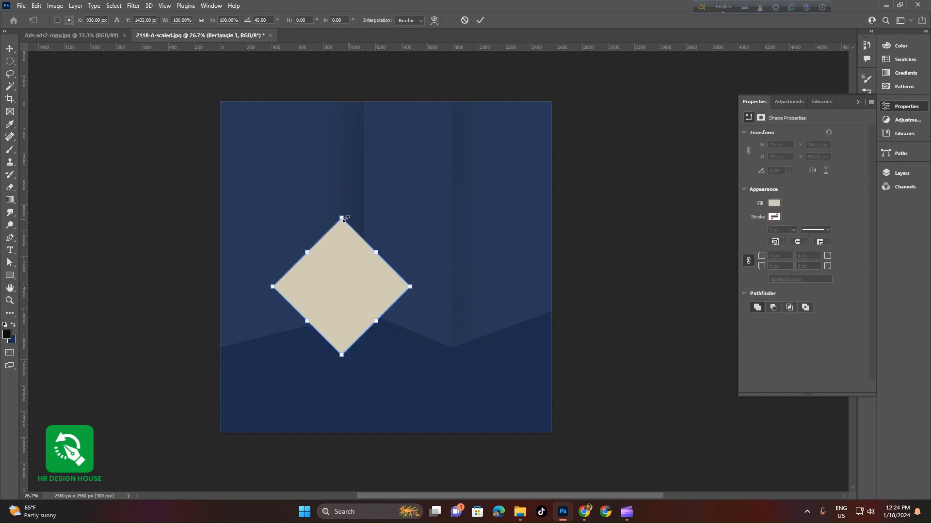
left_click_drag(345, 219, 346, 281)
key("ctrl+z")
left_click(99, 36)
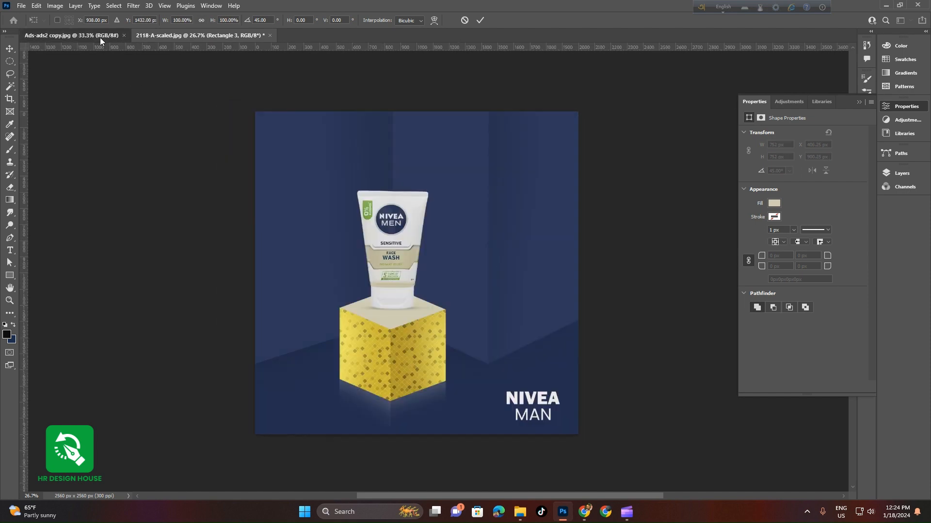
left_click(160, 35)
key("Escape")
left_click(283, 260)
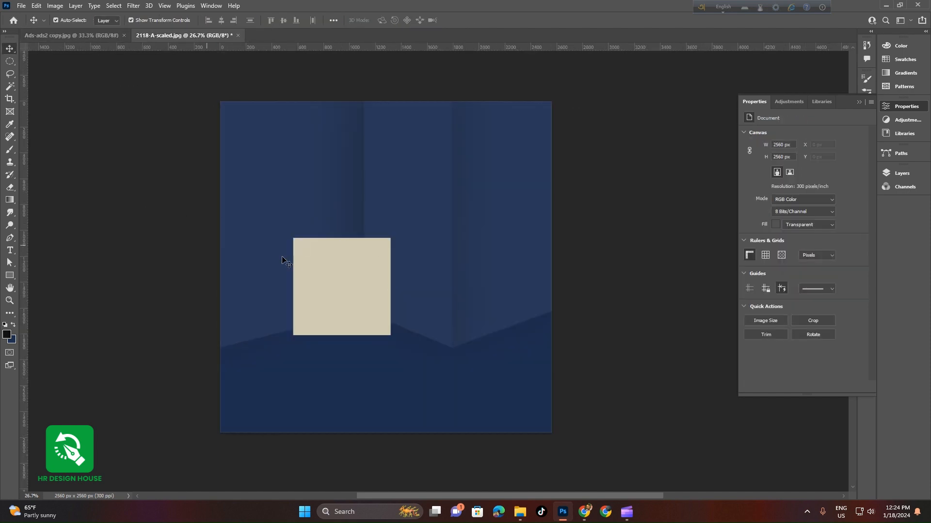
Rotate the beige square 45° and squash it vertically into a wide, flat diamond.
left_click(332, 254)
left_click_drag(395, 342, 413, 294)
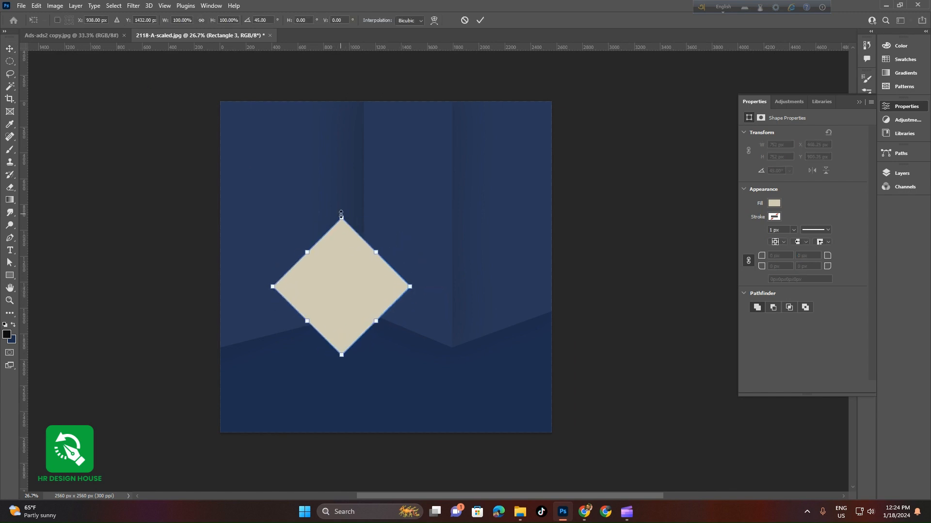
left_click_drag(341, 219, 342, 225)
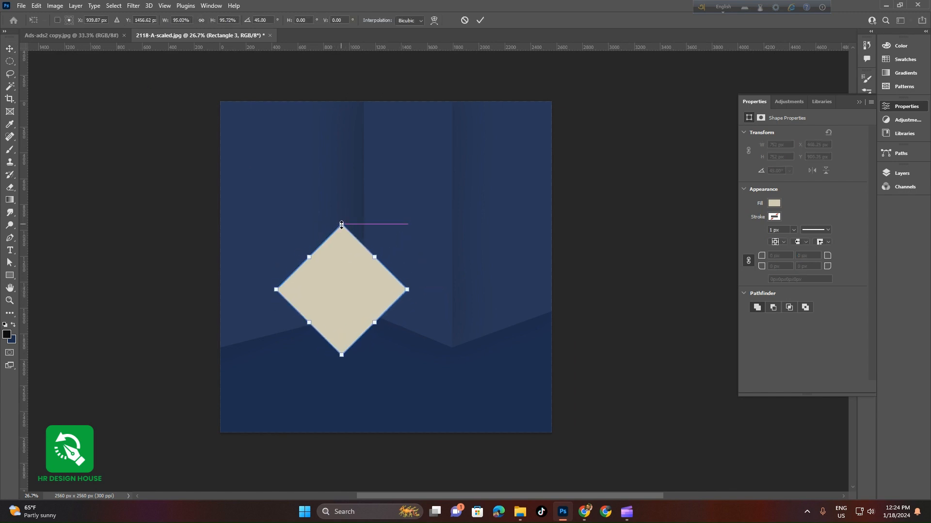
left_click(480, 19)
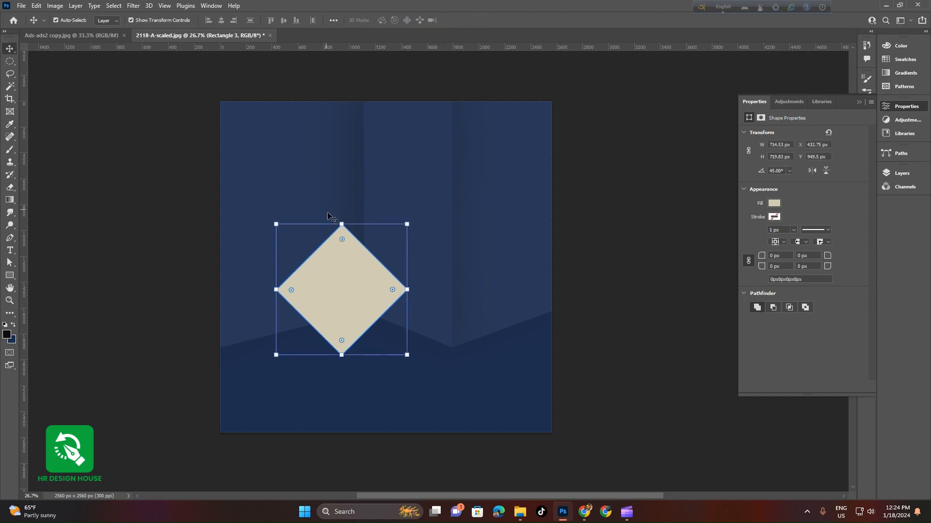
key("ctrl+t")
left_click_drag(342, 224, 349, 296)
left_click(480, 20)
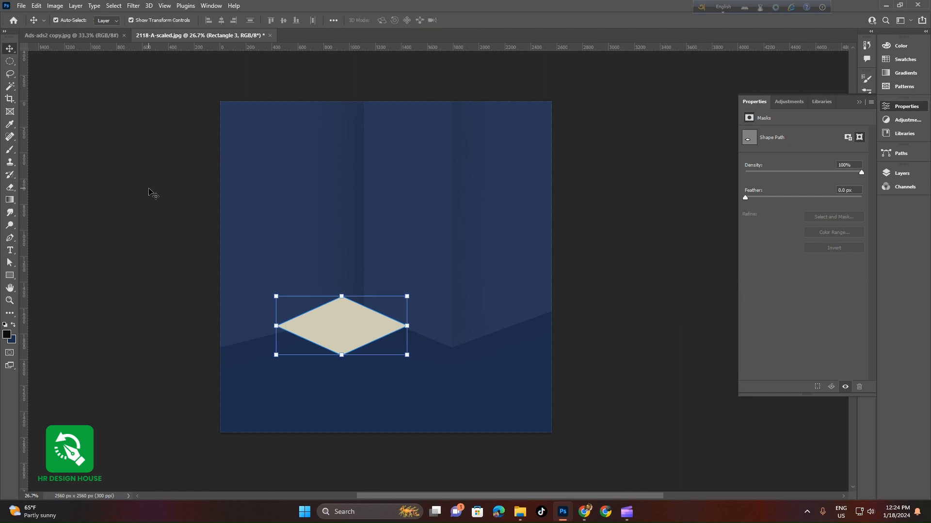
Move the diamond up and centre it on the fold between the left and middle wall panels.
scroll(336, 331, "up", 1)
left_click_drag(334, 339, 357, 292)
left_click(150, 277)
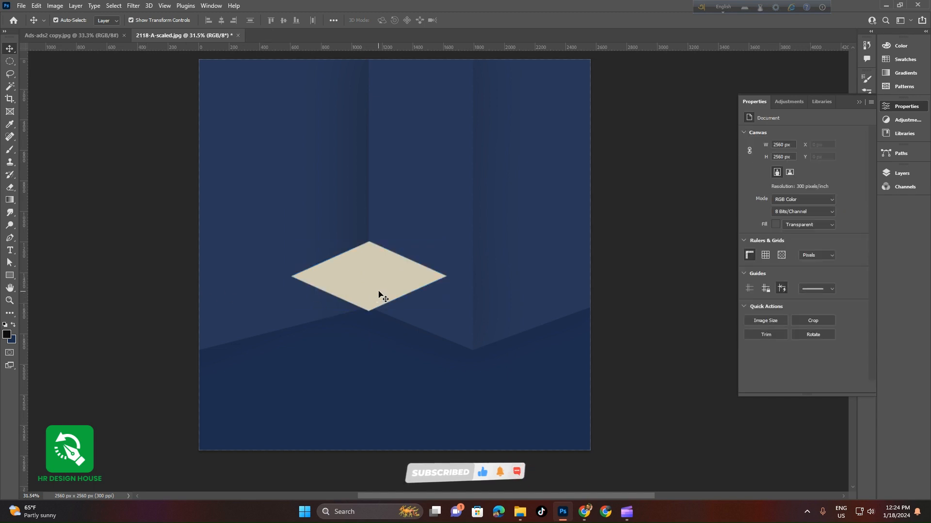
left_click(379, 297)
left_click(145, 294)
scroll(359, 381, "up", 2)
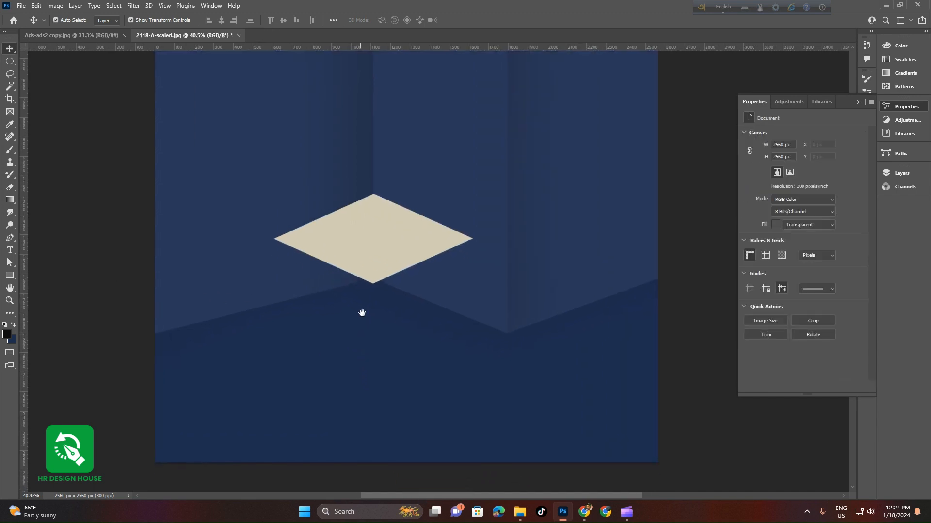
Compare the diamond with the reference ad, and shrink it slightly so its lower corner meets the floor at the fold.
left_click(369, 278)
left_click_drag(369, 290, 372, 311)
left_click(92, 35)
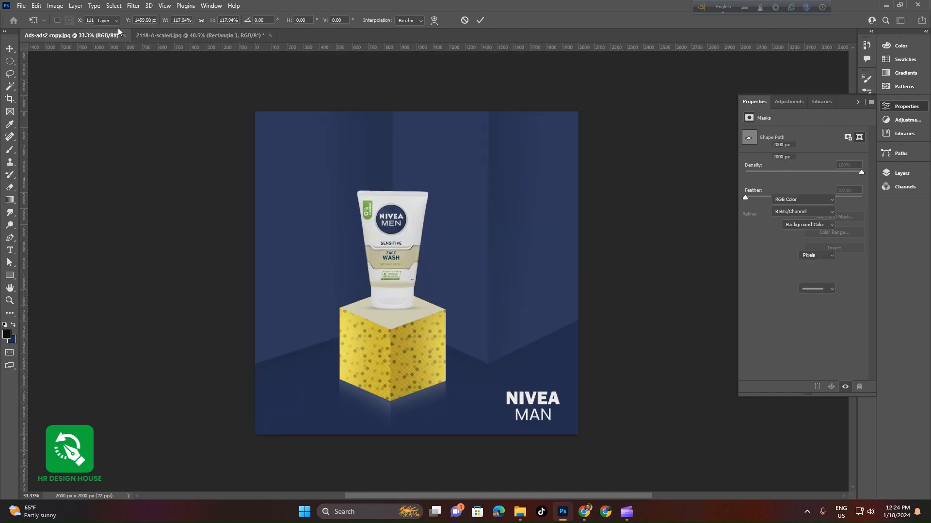
left_click(146, 34)
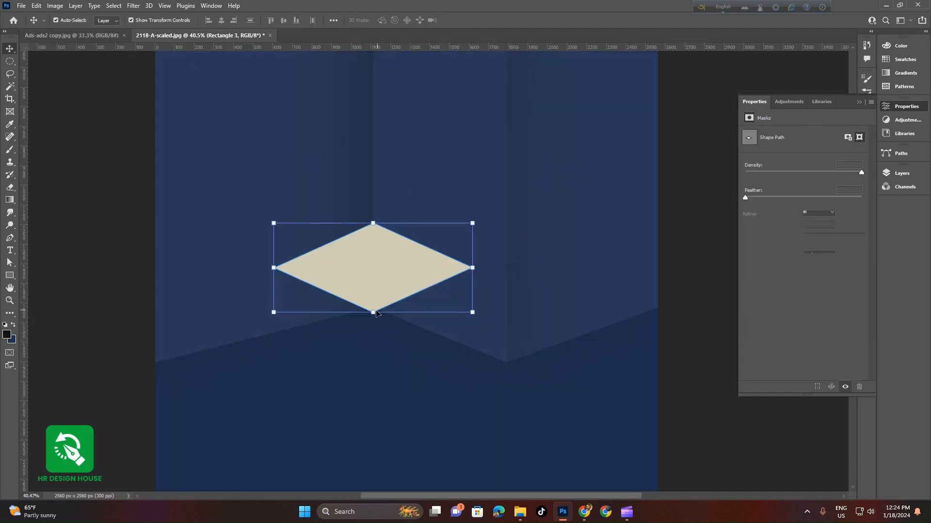
left_click_drag(377, 313, 375, 307)
left_click(481, 20)
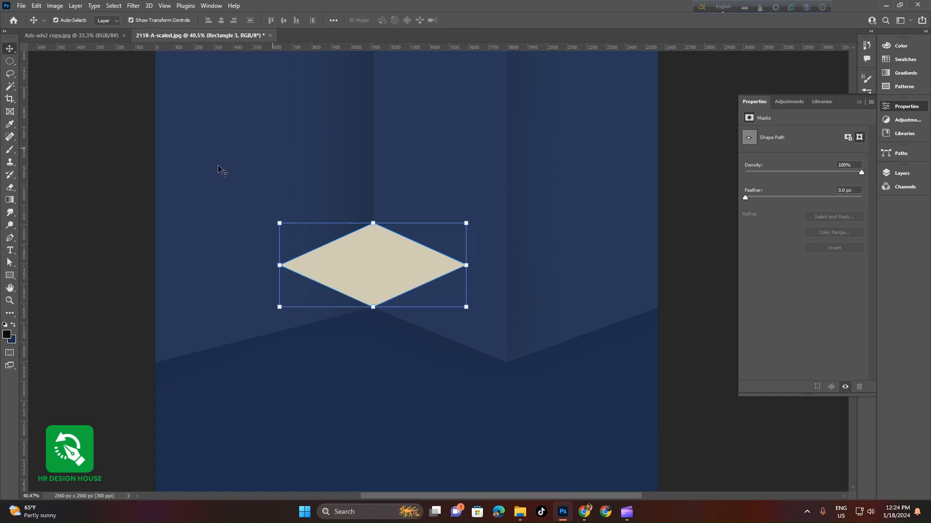
left_click(140, 195)
Draw a 473 × 786 px rectangle down from the diamond's left corner for the box's left face, and check the reference ad.
scroll(482, 287, "up", 5)
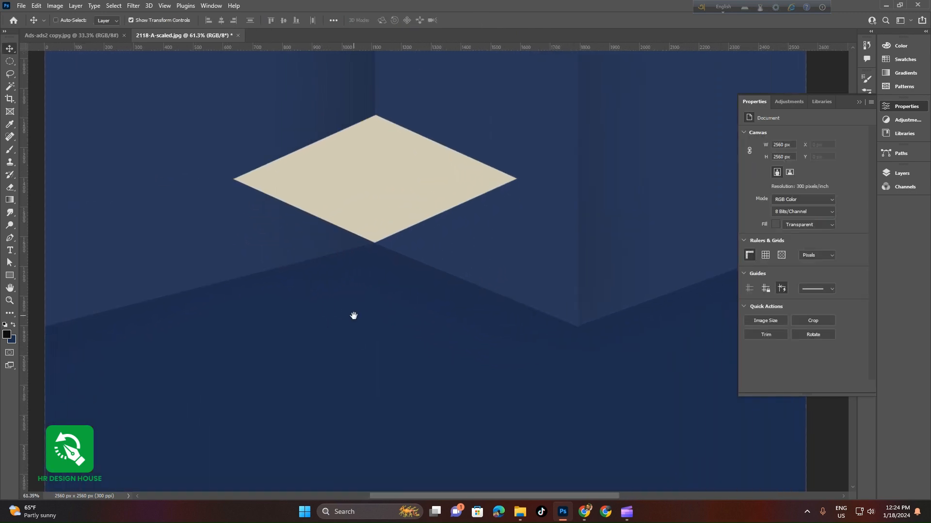
left_click(10, 276)
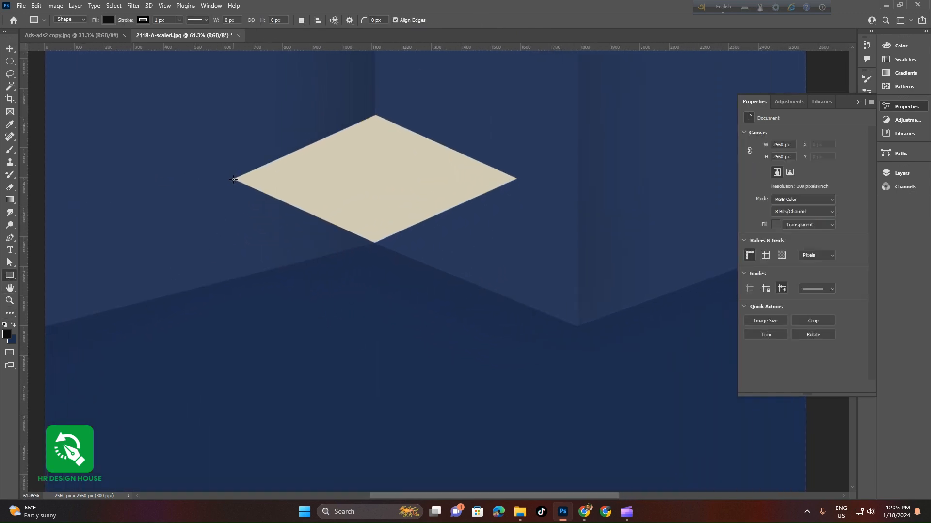
left_click_drag(233, 179, 373, 413)
left_click_drag(388, 350, 341, 335)
left_click(97, 35)
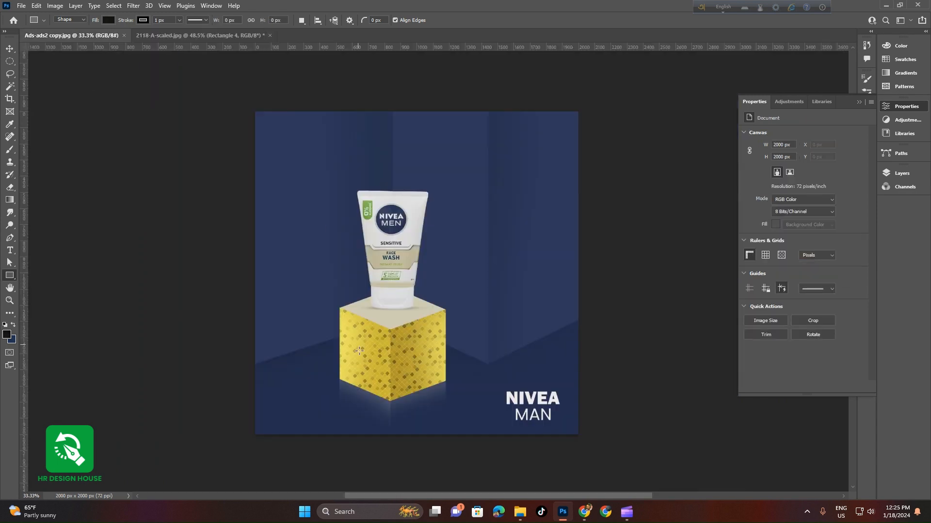
left_click_drag(372, 365, 338, 339)
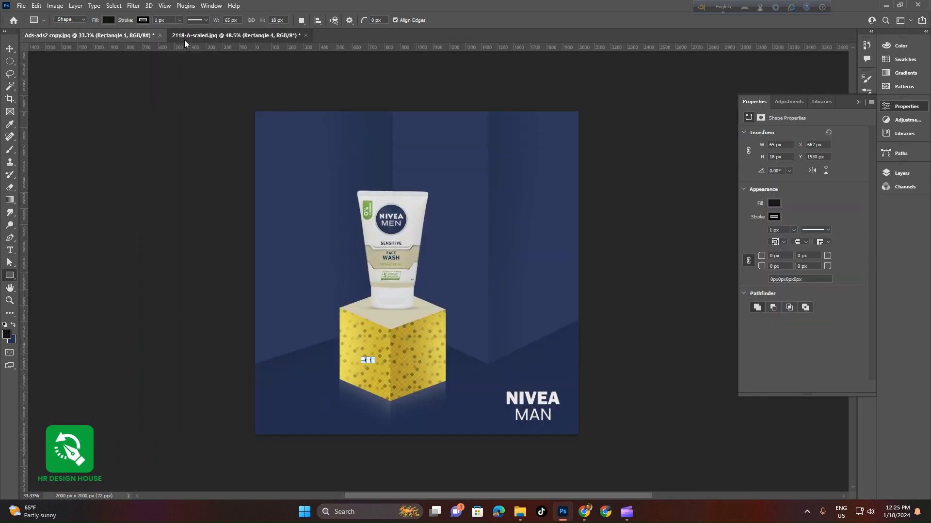
left_click(186, 37)
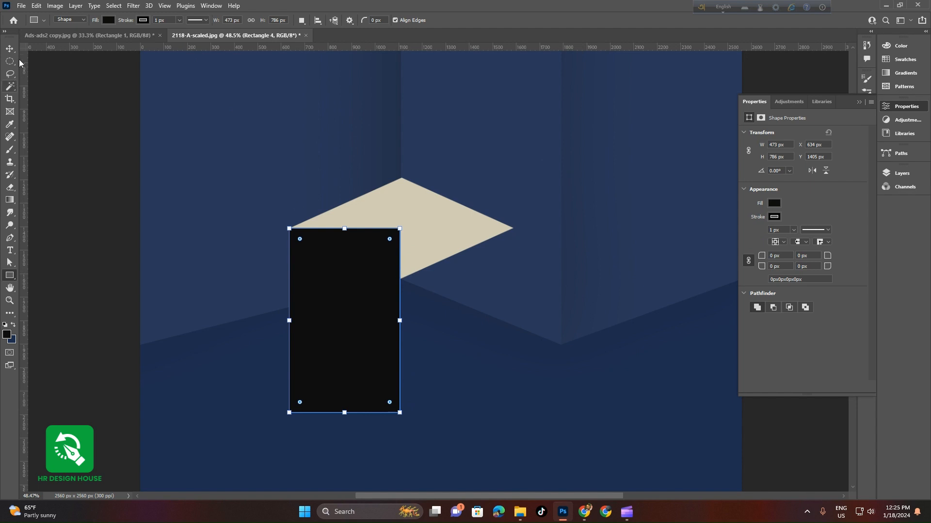
Remove the left face rectangle's outline and set its fill to the very light grey #f2f2f2.
left_click(9, 49)
left_click(773, 217)
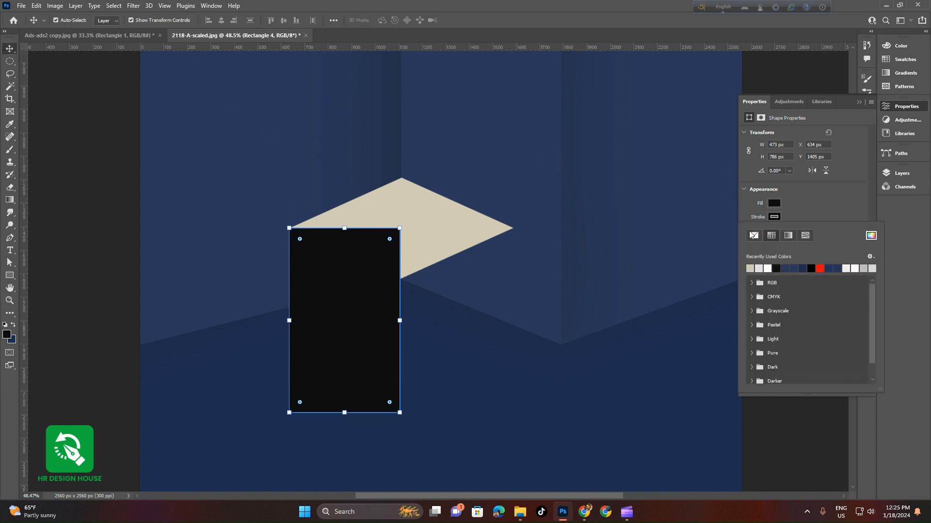
left_click(754, 236)
left_click(64, 200)
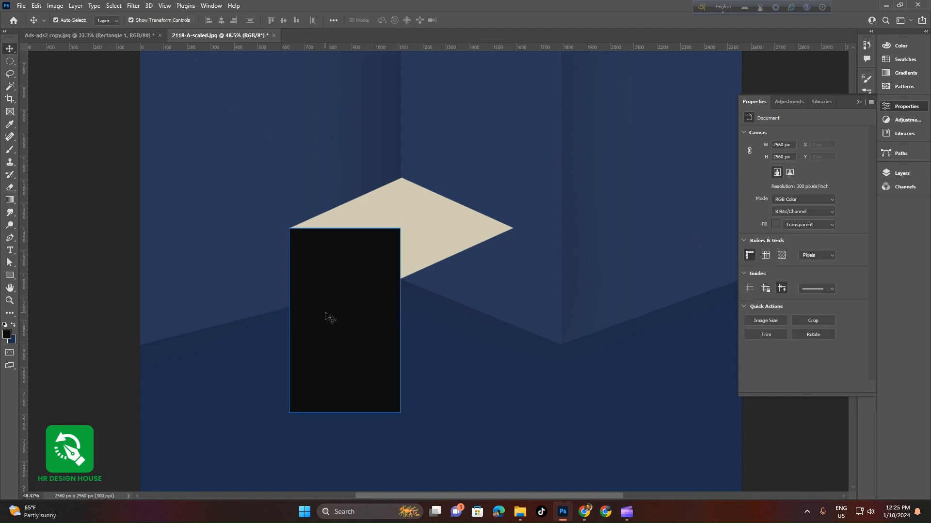
left_click(896, 174)
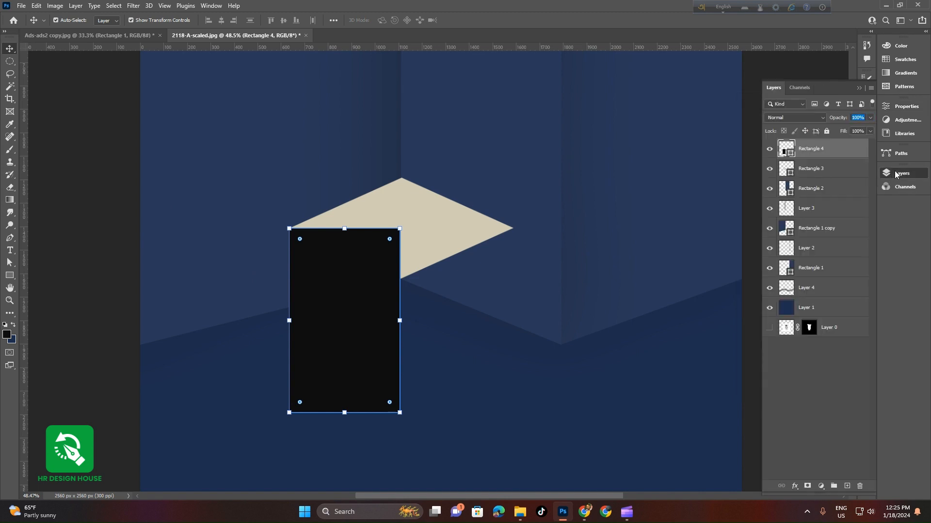
double_click(791, 151)
mouse_move(686, 191)
left_mouse_down()
mouse_move(632, 158)
mouse_move(632, 166)
left_mouse_up()
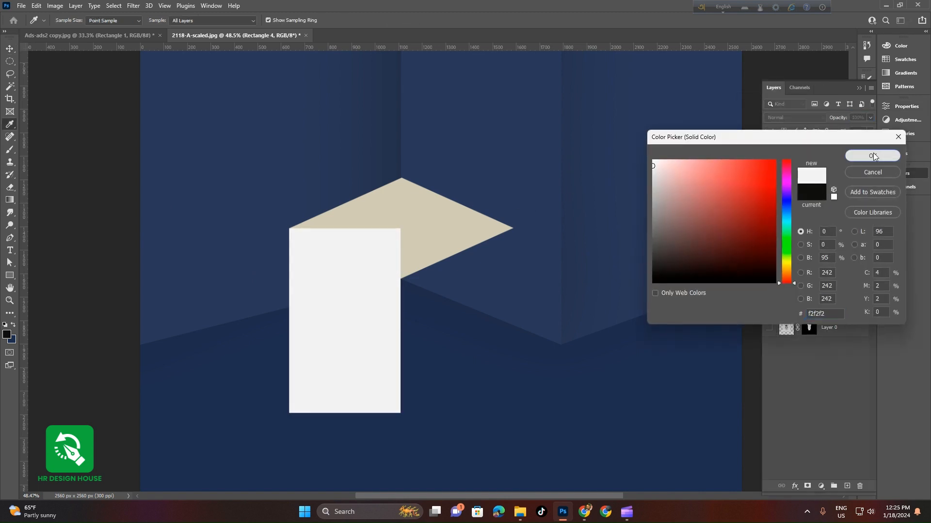
left_click(872, 155)
key("v")
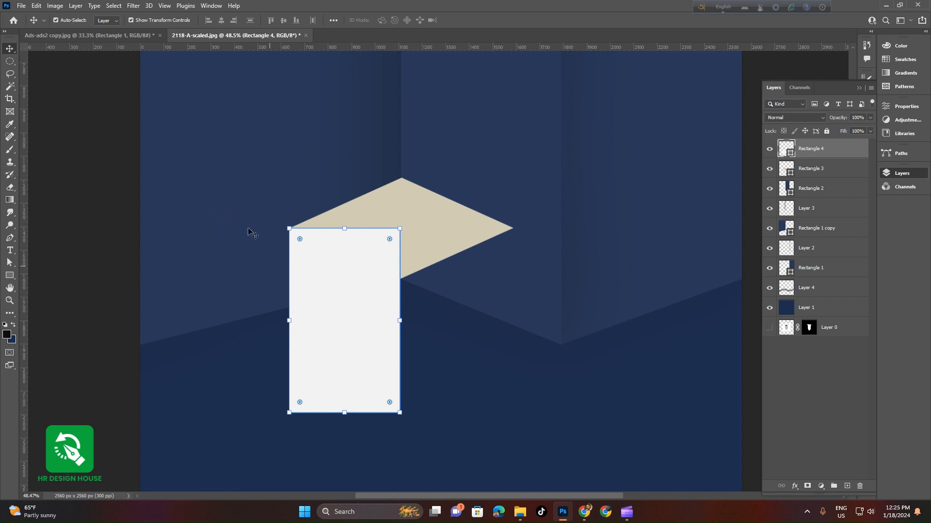
Check the reference ad, and slant the box's left face by lowering its right-hand corners until its upper edge follows the diamond's front-left edge.
left_click(126, 38)
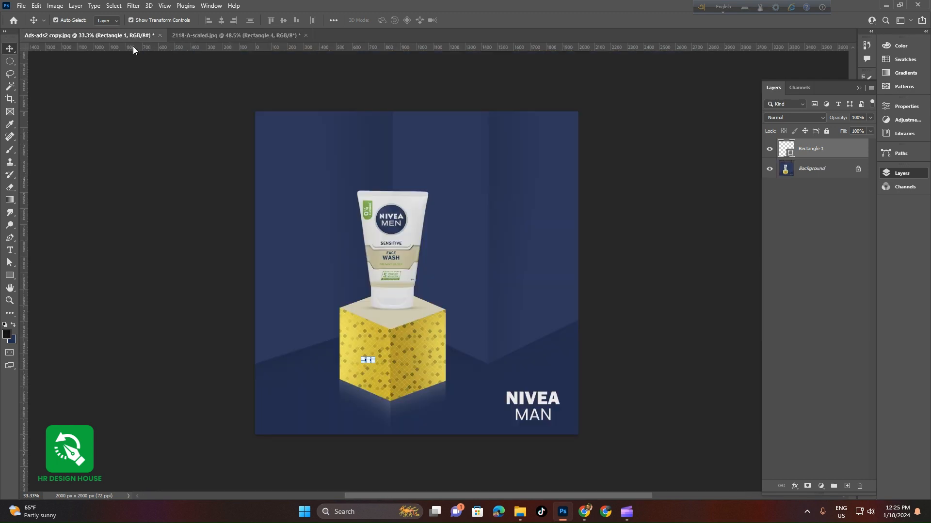
left_click(199, 38)
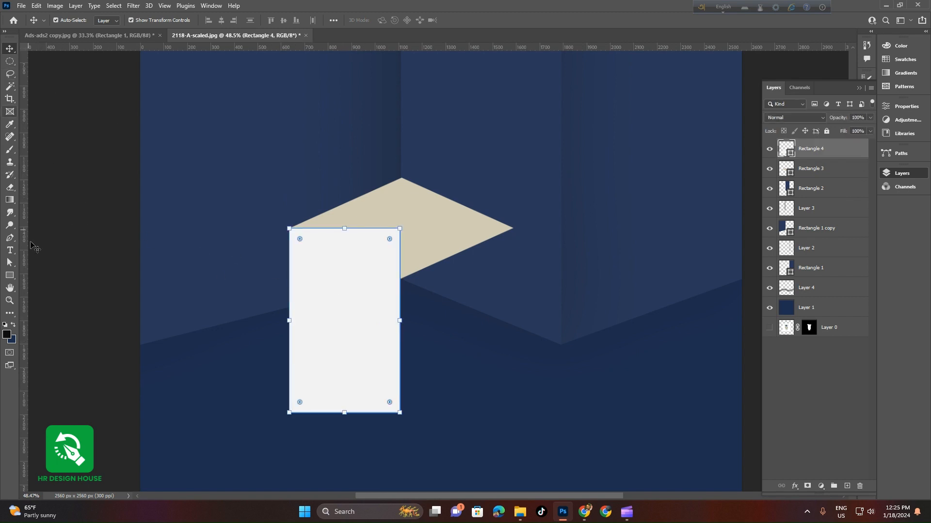
left_click(10, 262)
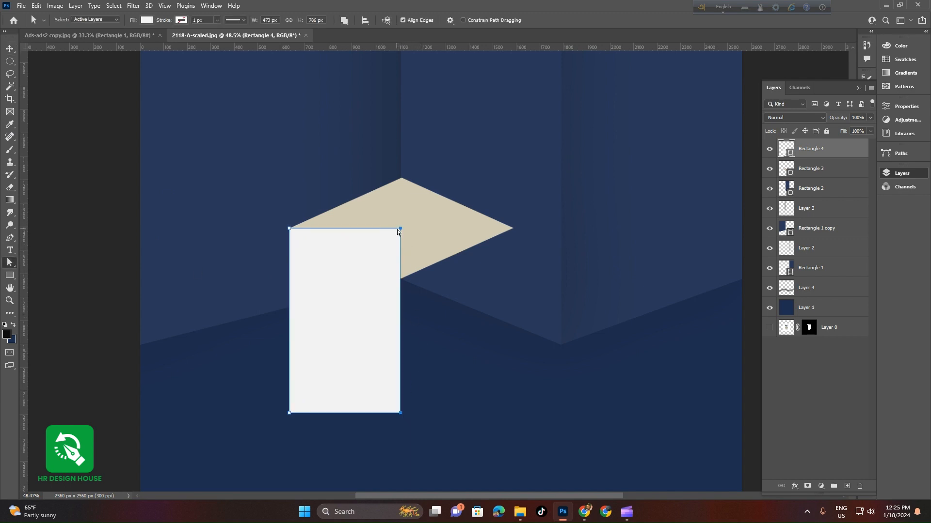
left_click_drag(400, 229, 367, 246)
left_click(435, 189)
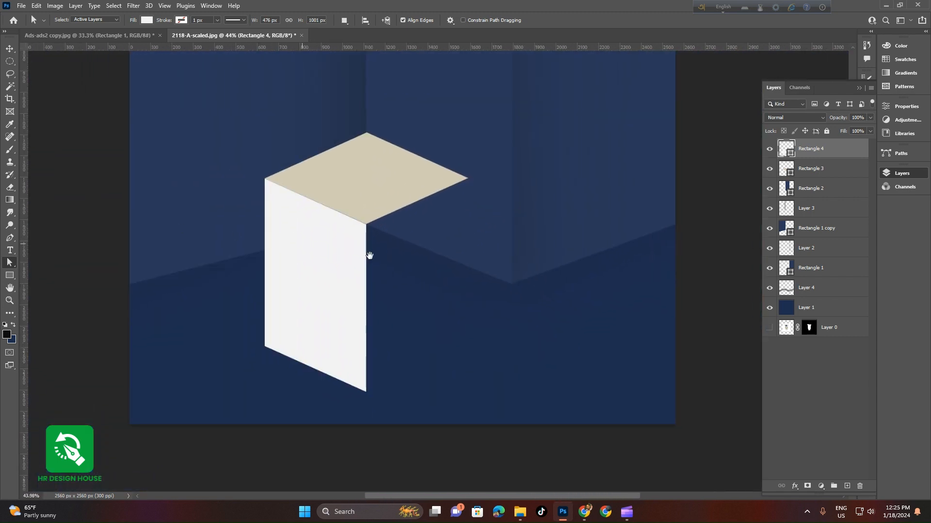
left_click_drag(386, 292, 357, 277)
left_click(342, 297)
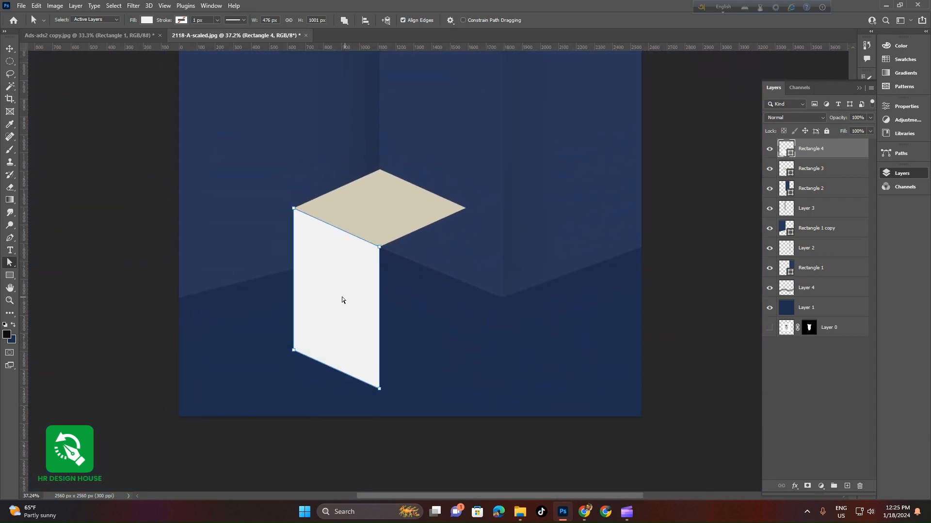
Shorten the left face to 894 px high by raising its two bottom corners together.
left_click(10, 48)
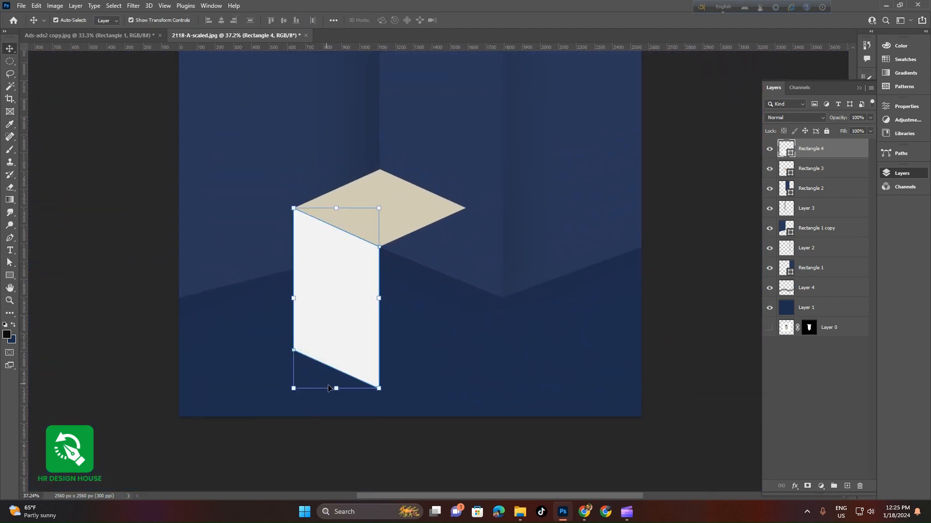
left_click(10, 263)
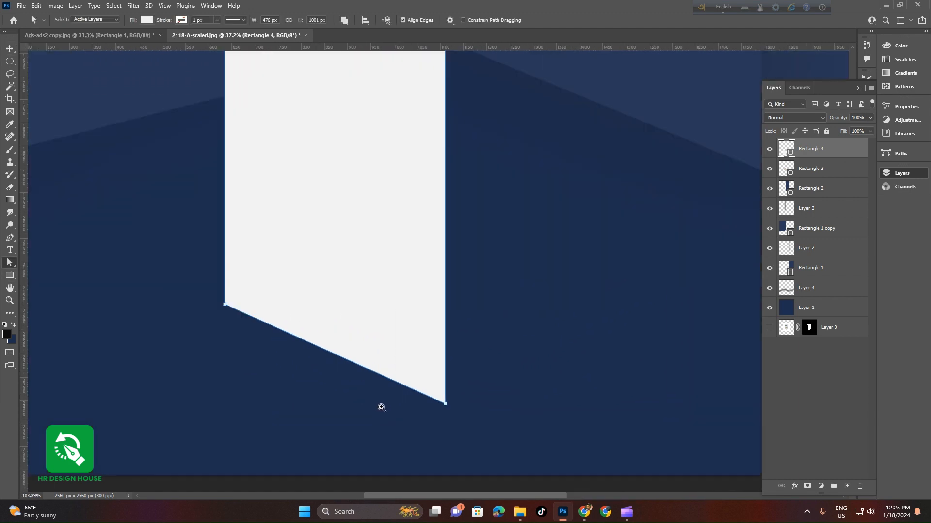
scroll(334, 375, "up", 5)
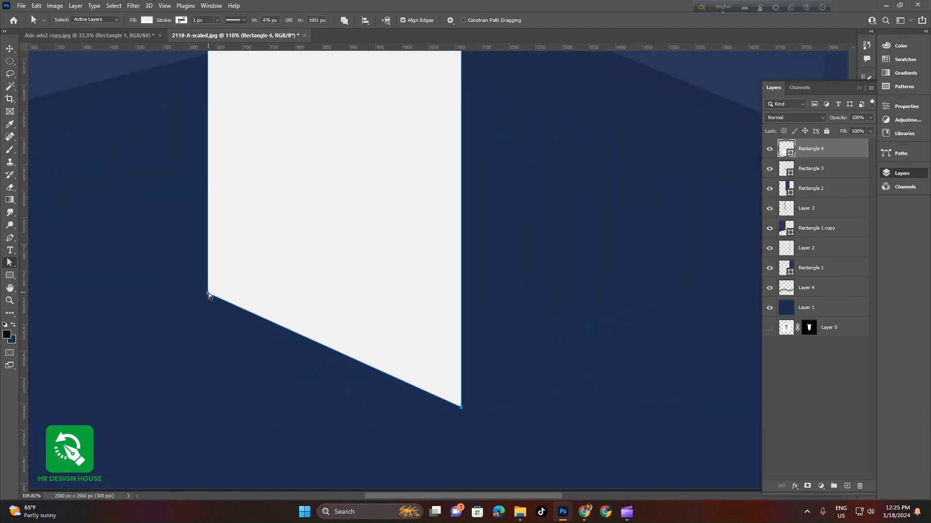
left_click_drag(209, 293, 212, 236)
scroll(331, 254, "down", 5)
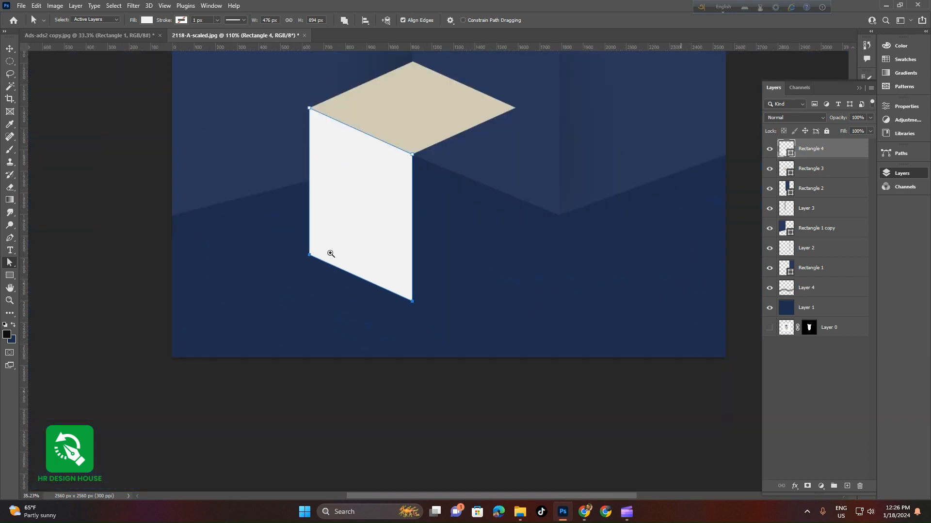
scroll(330, 254, "down", 2)
scroll(421, 289, "up", 2)
left_click_drag(407, 287, 372, 324)
Draw a 477 × 902 px rectangle from the diamond's right corner to the left face's lowest corner for the box's right face.
left_click(10, 275)
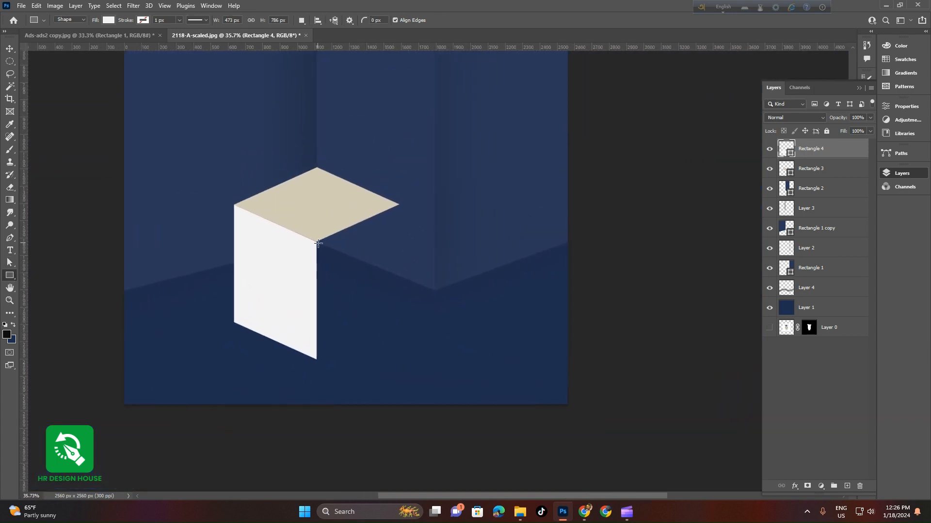
left_click_drag(317, 241, 413, 356)
key("ctrl+z")
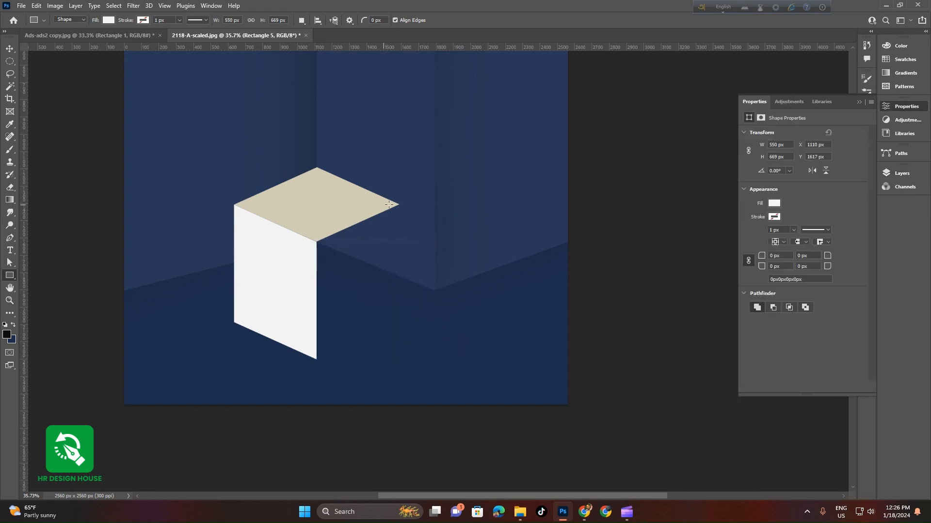
left_click_drag(399, 205, 316, 361)
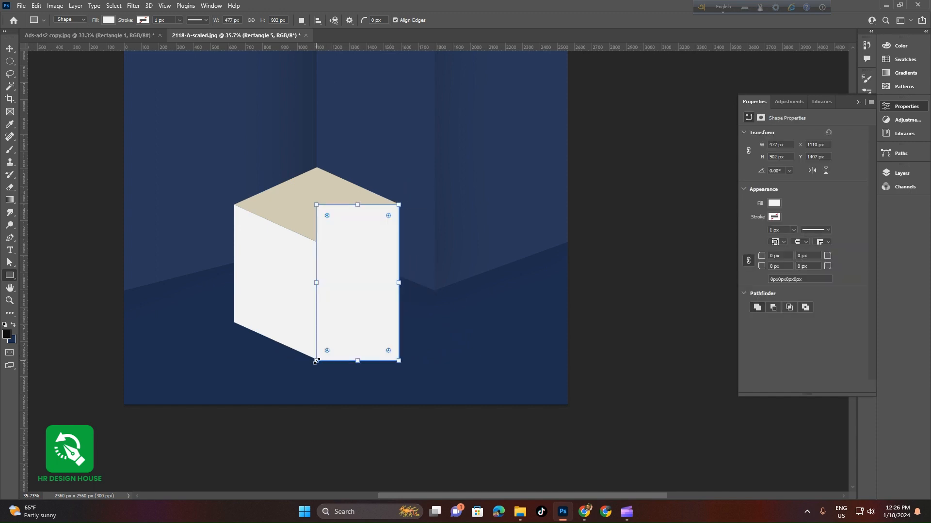
Lower the right face's top-left corner to the diamond's front corner, convert the shape to a regular path, and raise its bottom-right corner.
left_click(9, 50)
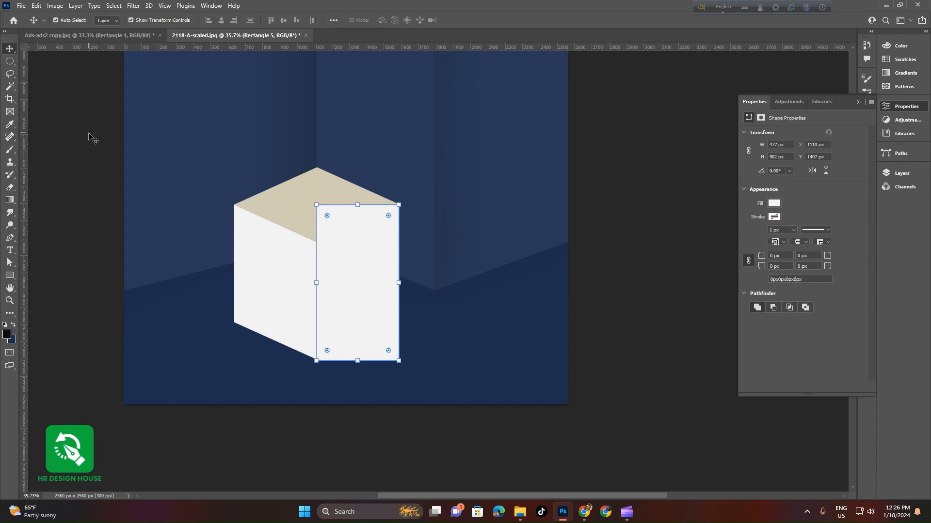
left_click(105, 220)
left_click(319, 252)
left_click(10, 262)
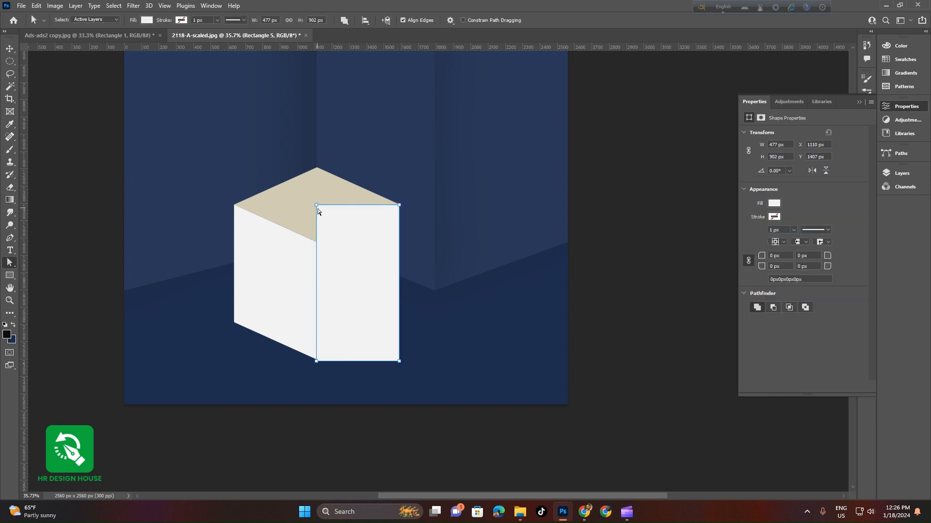
left_click_drag(316, 206, 318, 243)
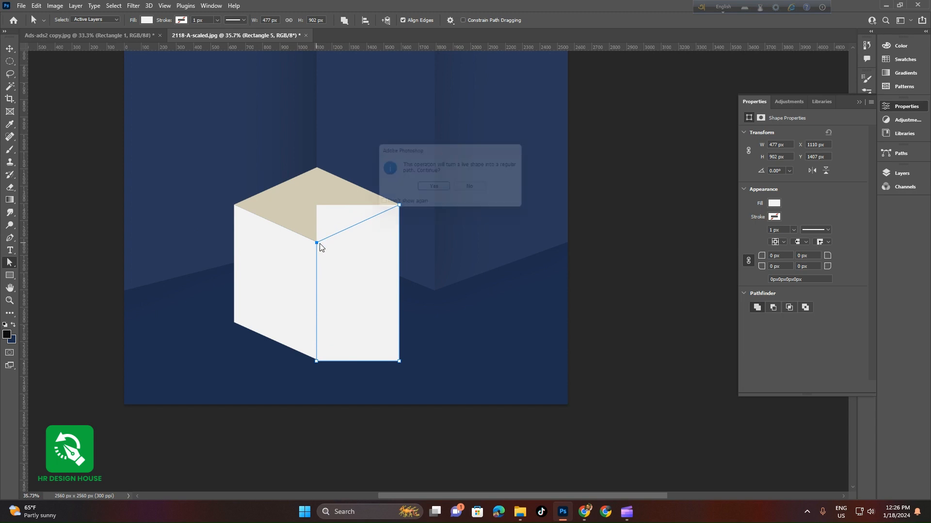
left_click(436, 190)
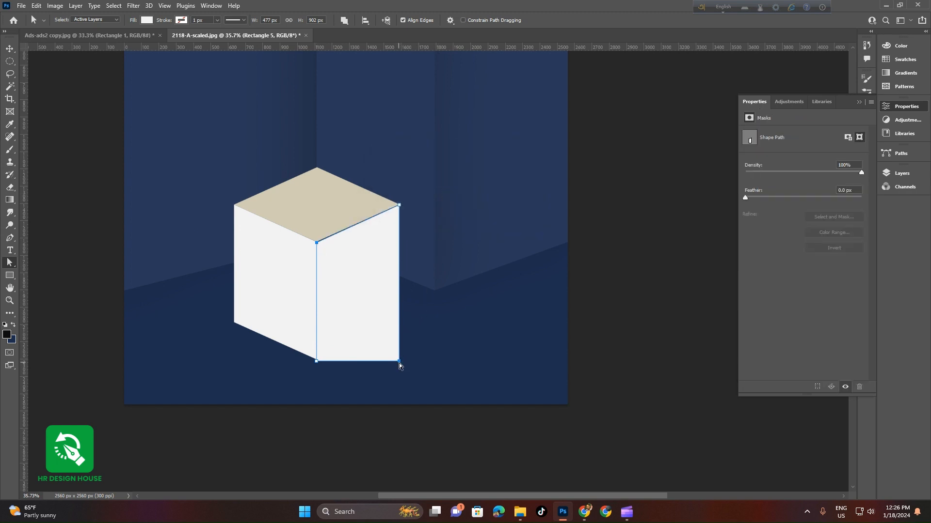
left_click_drag(399, 362, 403, 318)
left_click(604, 309)
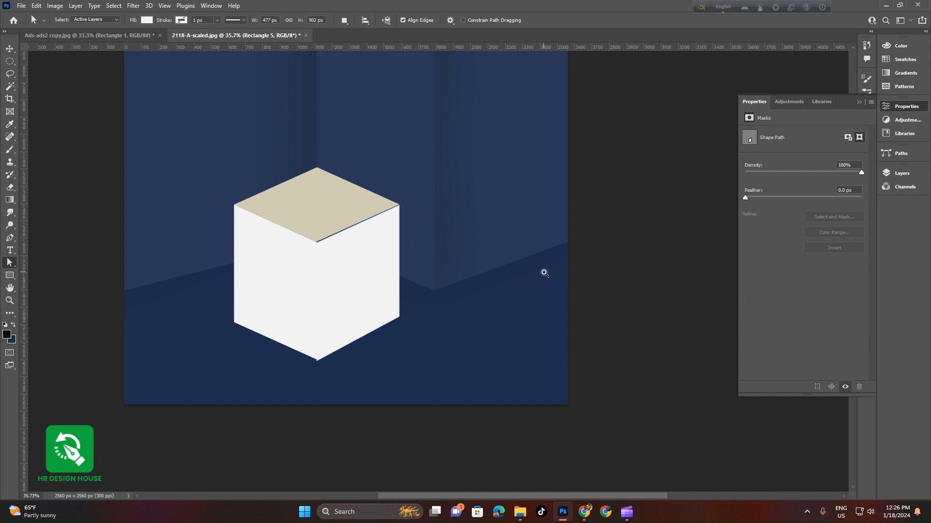
Nudge the right face up so its lowest corner lines up with the left face's lowest corner.
left_click(315, 334)
left_click(398, 397)
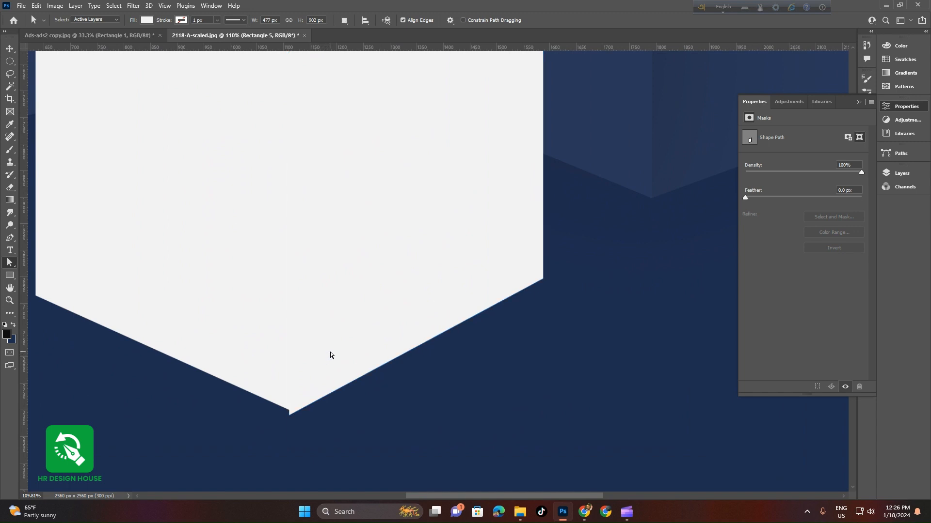
left_click(10, 50)
left_click_drag(390, 311, 361, 339)
scroll(404, 305, "down", 5)
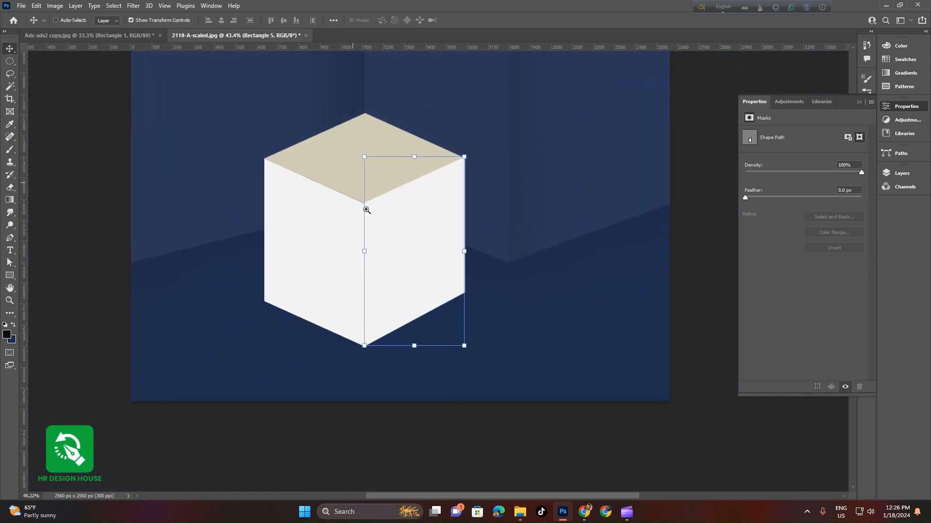
Fine-tune the right face's two upper corners to sit exactly on the diamond's front and right corners.
scroll(363, 208, "up", 6)
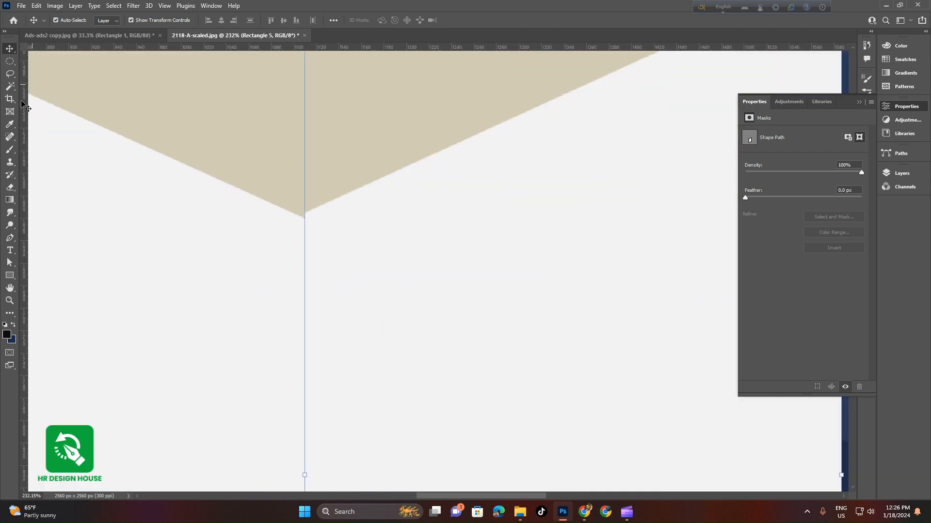
left_click(10, 262)
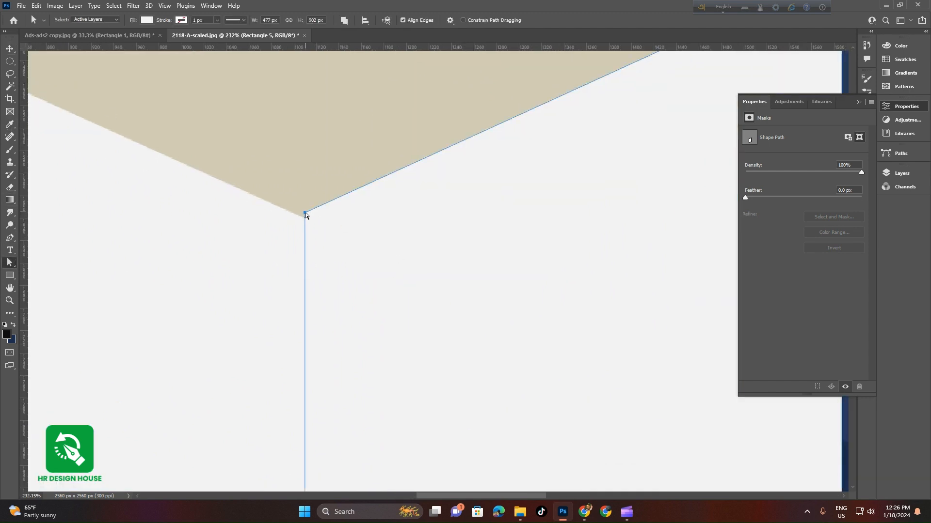
left_click_drag(305, 215, 437, 206)
scroll(437, 206, "right", 3)
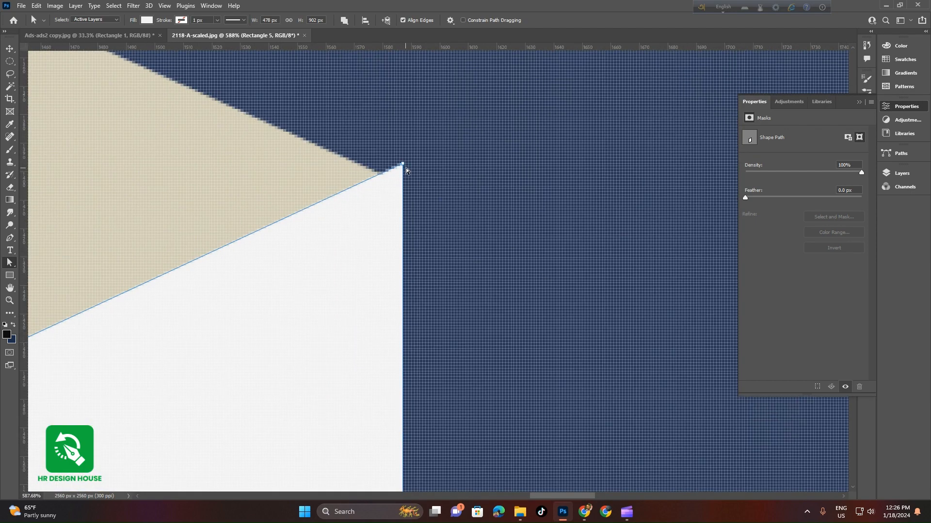
mouse_move(405, 168)
left_mouse_down()
mouse_move(377, 178)
mouse_move(400, 184)
left_mouse_up()
scroll(451, 185, "down", 10)
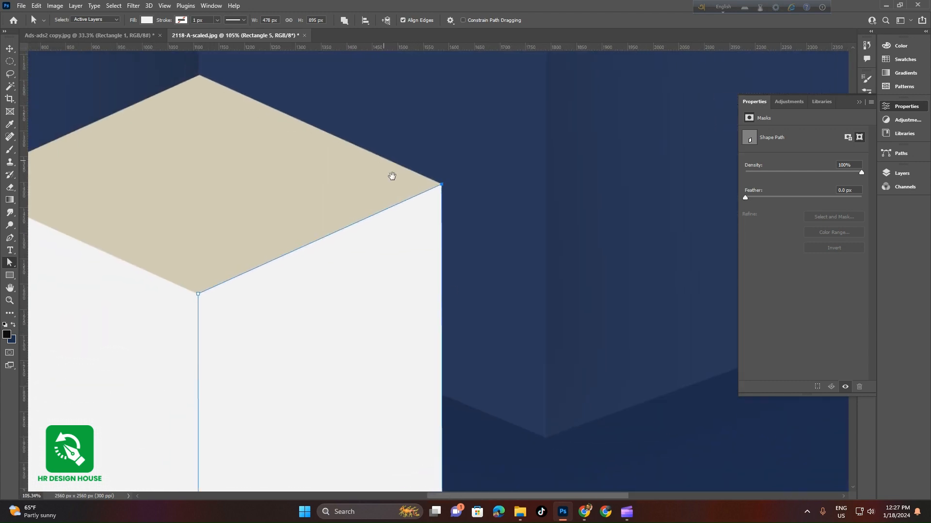
left_click(607, 247)
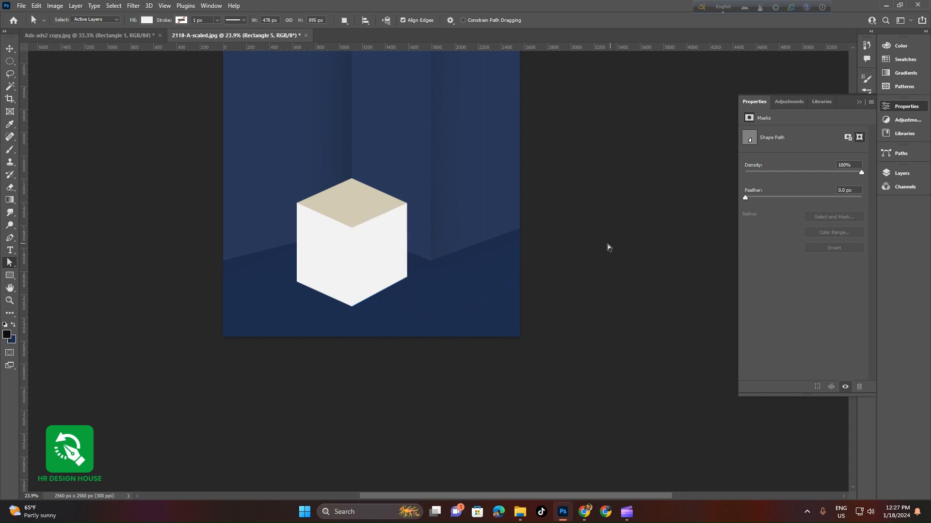
Set the fill of the box's right face to the darker grey #d8d8d8.
scroll(464, 307, "up", 3)
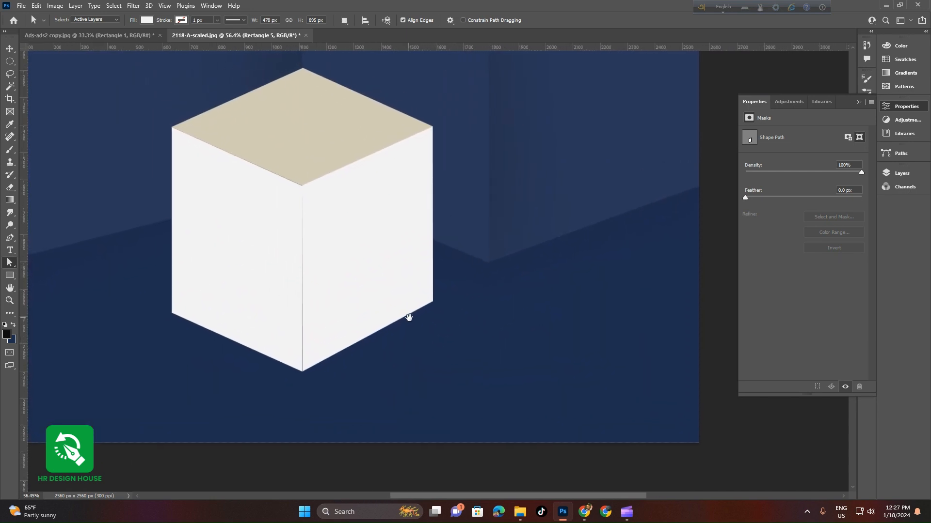
left_click(405, 299)
scroll(436, 308, "down", 1)
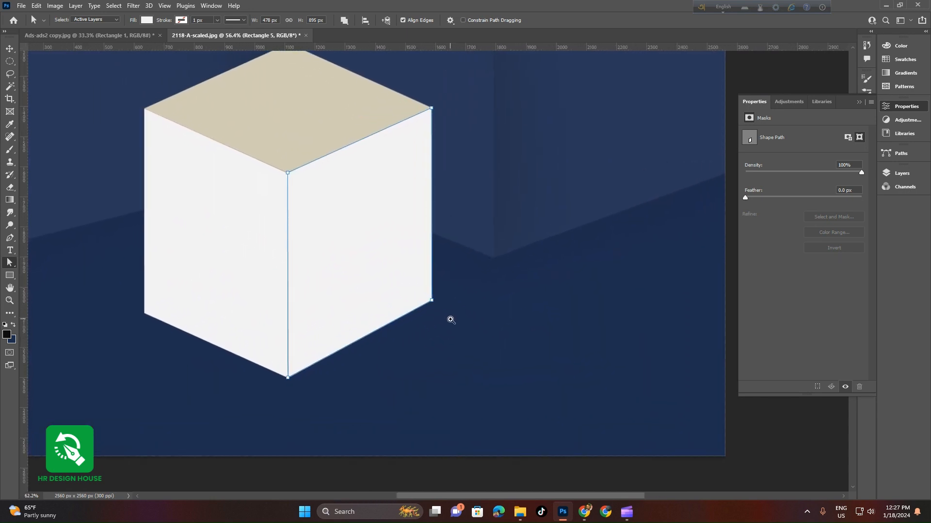
scroll(439, 316, "down", 1)
left_click(10, 48)
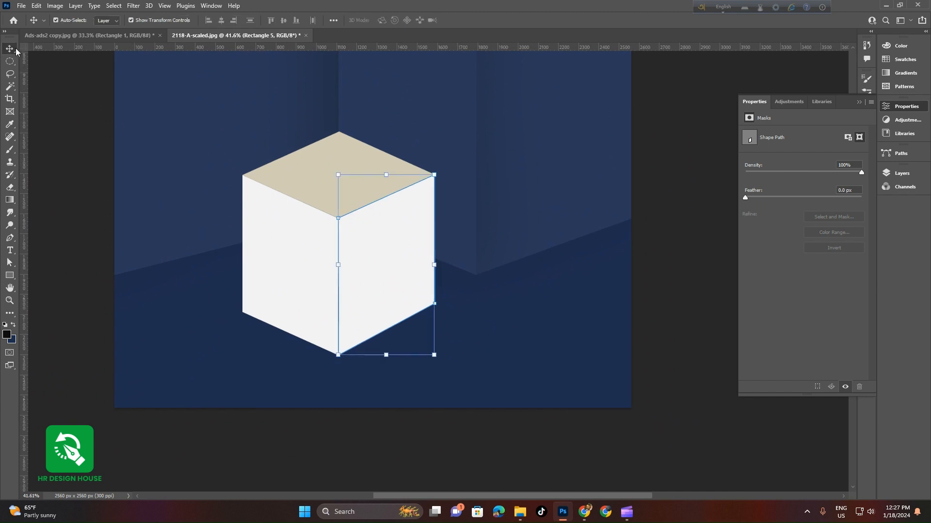
left_click(901, 174)
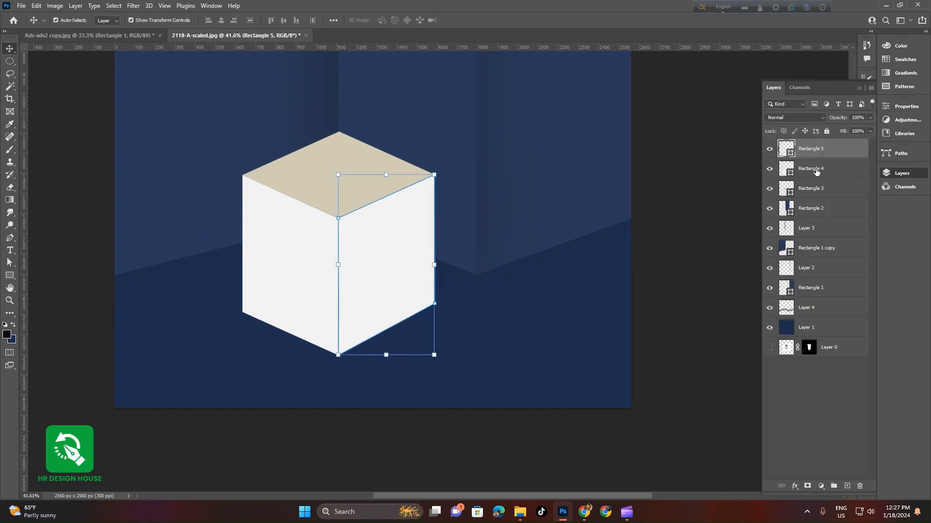
double_click(793, 154)
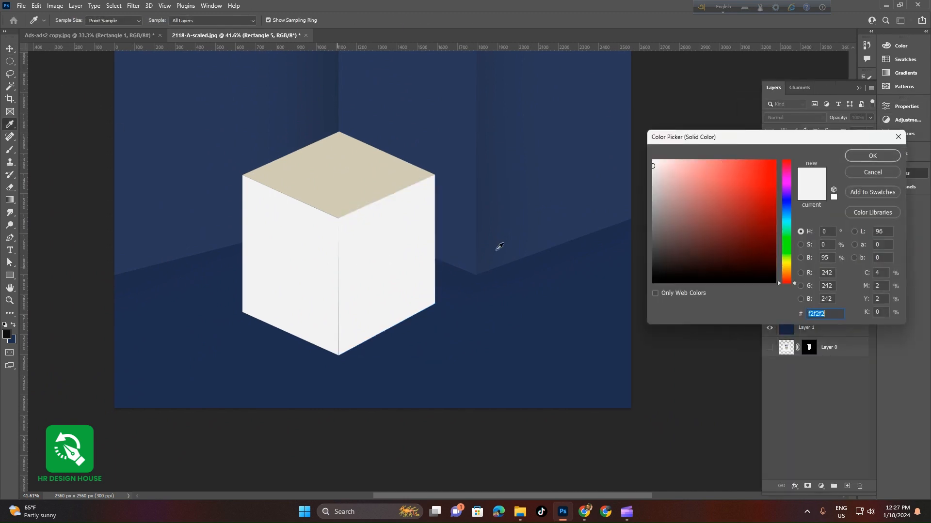
left_click(653, 172)
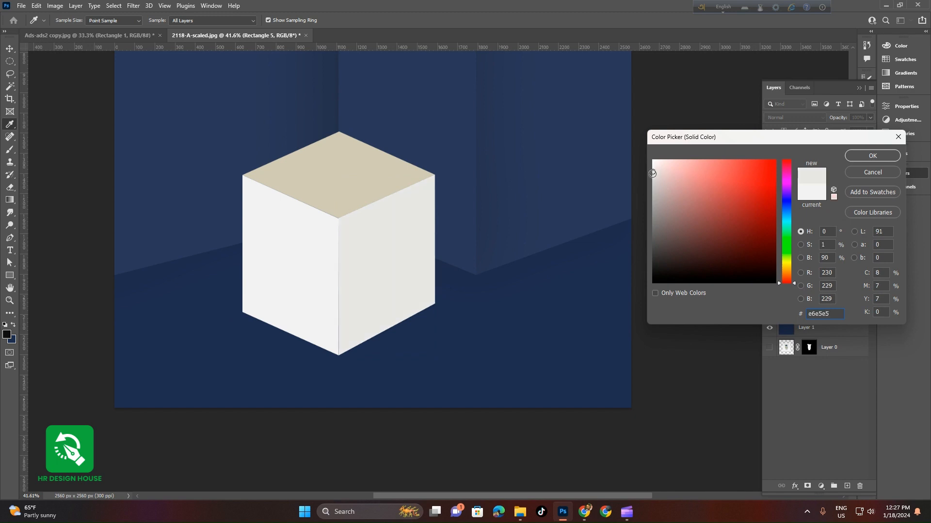
left_click(652, 179)
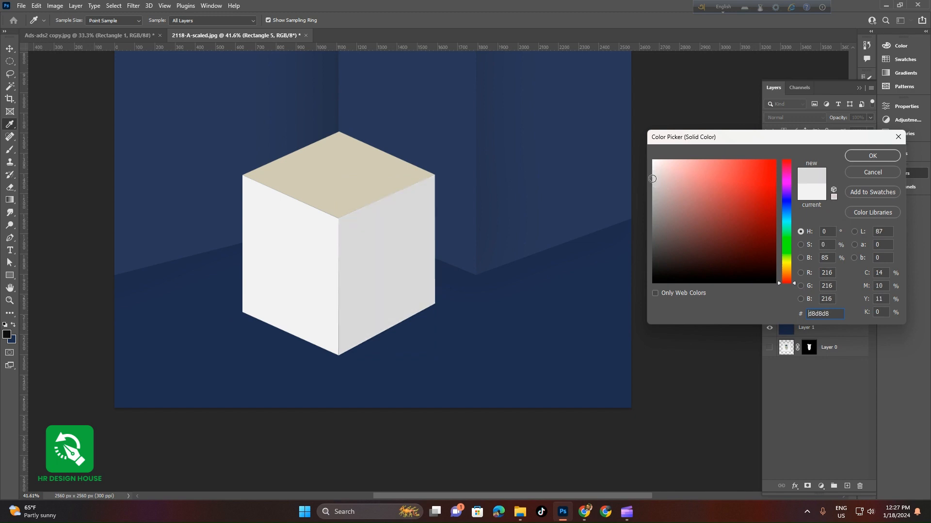
left_click(883, 154)
Confirm the right face's grey, show the product tube layer, and move it to the top of the layer stack.
left_click_drag(316, 373, 660, 293)
left_click_drag(383, 283, 428, 306)
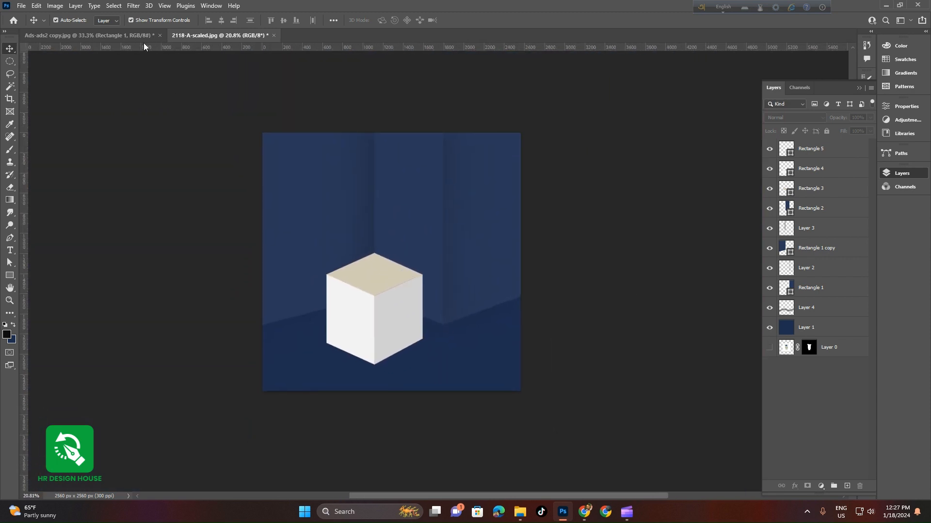
left_click_drag(784, 352, 819, 141)
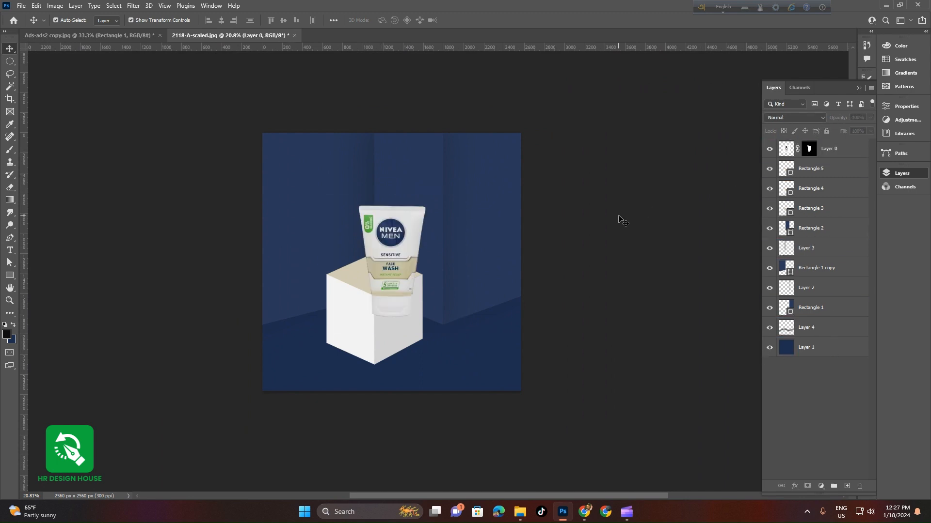
Scale the product tube to about 79.45% and stand it centred on the box's beige top.
left_click_drag(374, 301, 405, 224)
key("ctrl+t")
scroll(479, 251, "down", 3)
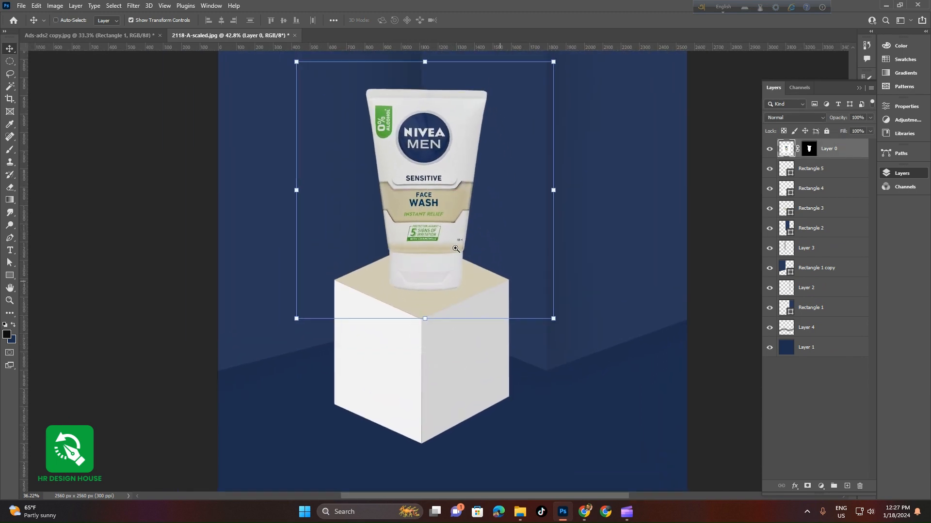
left_click_drag(439, 122, 439, 151)
left_click_drag(434, 225, 434, 215)
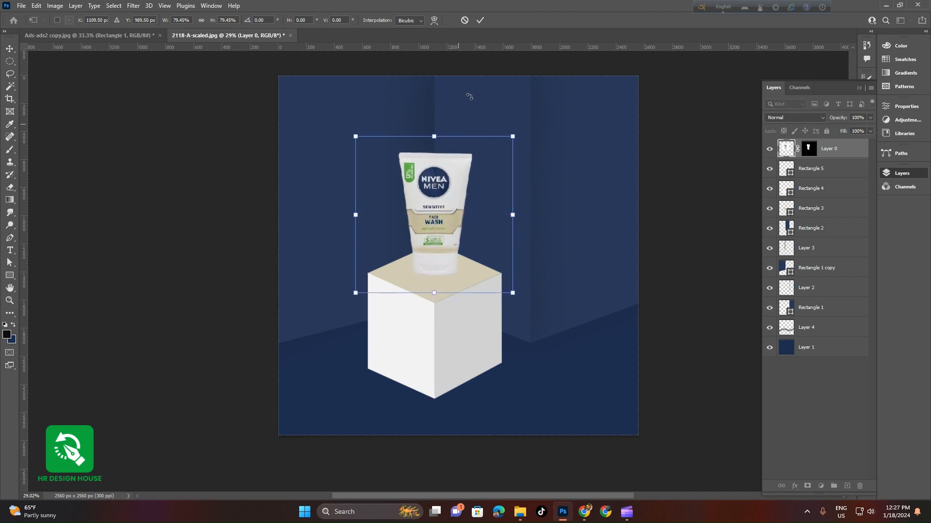
left_click(482, 21)
Add an empty layer directly beneath the product tube layer, above the box's faces.
left_click(821, 167)
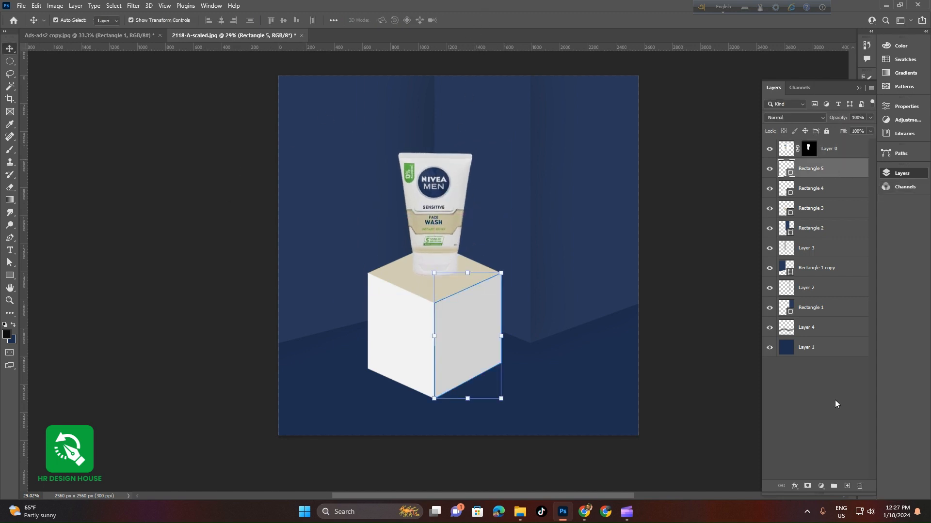
left_click(838, 149)
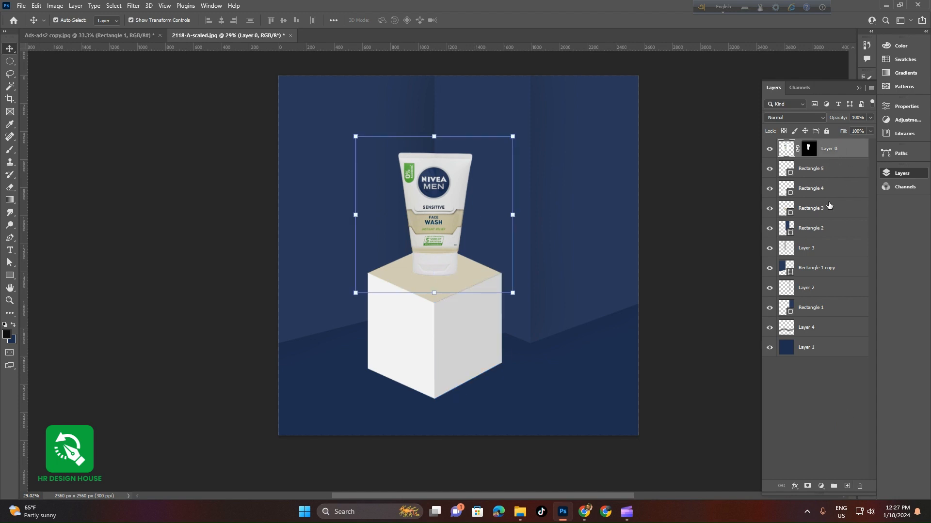
left_click(827, 169)
left_click(846, 487)
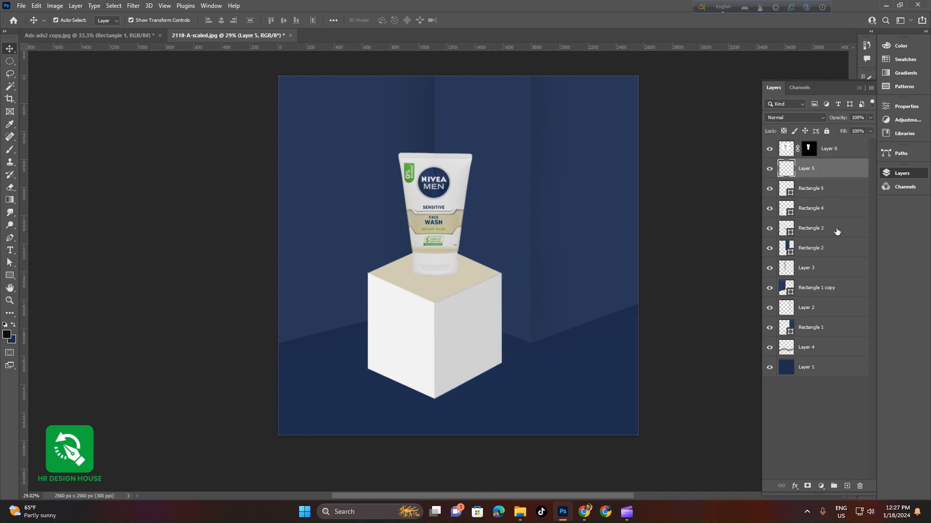
Paint a soft black dab on the new layer at the tube's base, using a 400 px brush with 0% hardness.
left_click(10, 150)
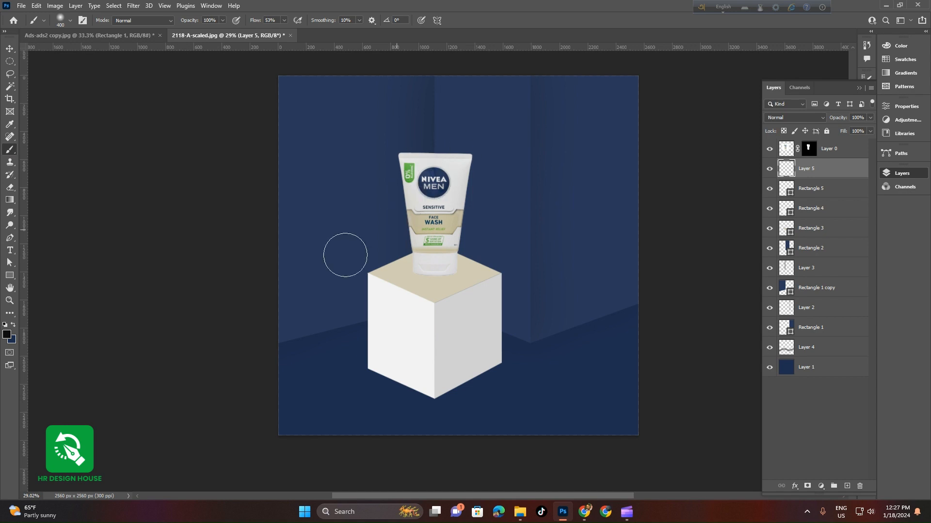
left_click(6, 335)
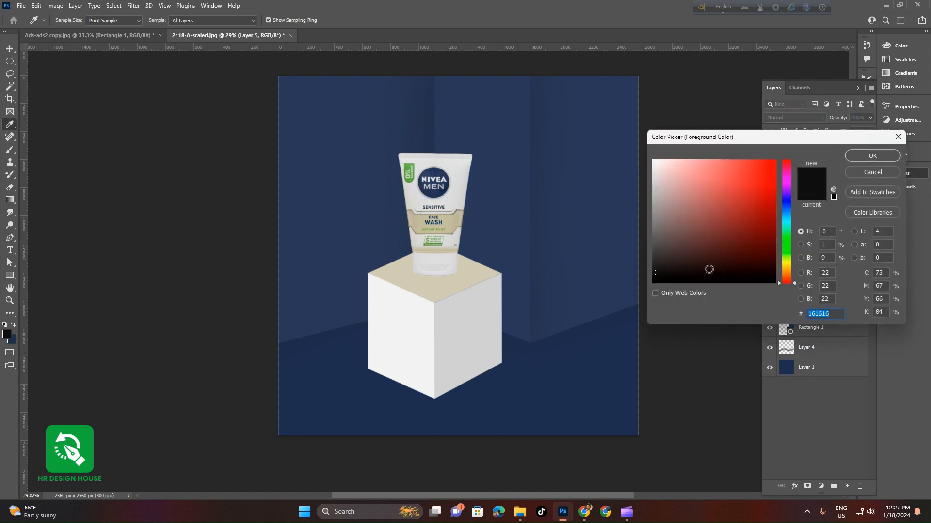
left_click(862, 156)
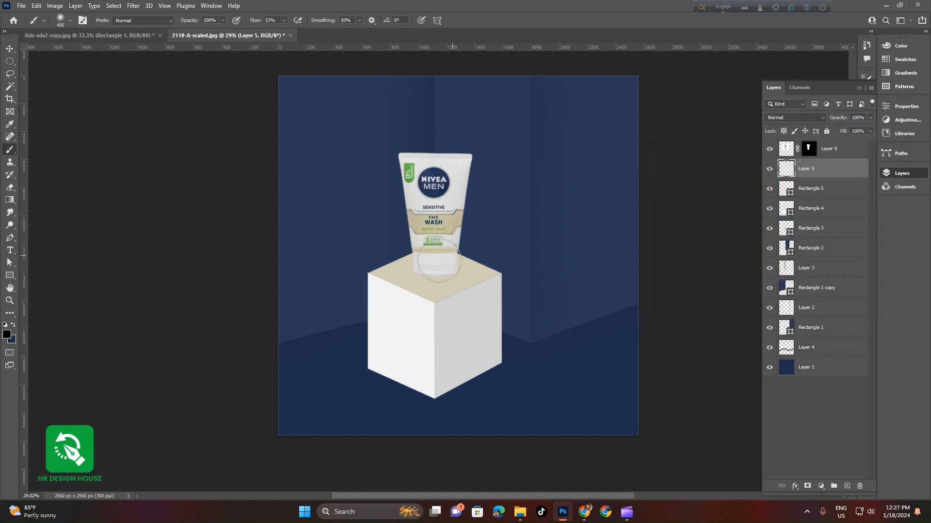
left_click(69, 21)
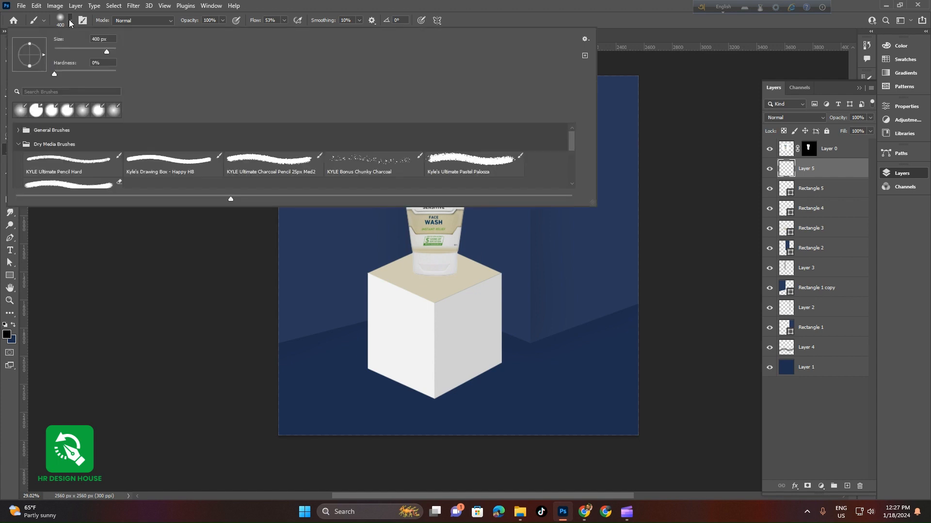
left_click(70, 20)
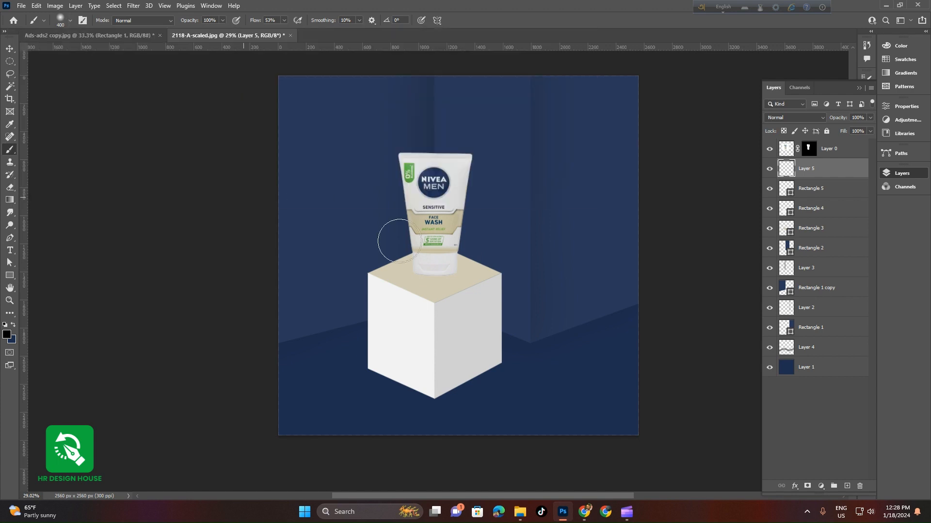
Stretch the dab sideways and flatten it into a thin contact shadow centred under the tube's cap.
left_click(6, 49)
scroll(451, 264, "up", 5)
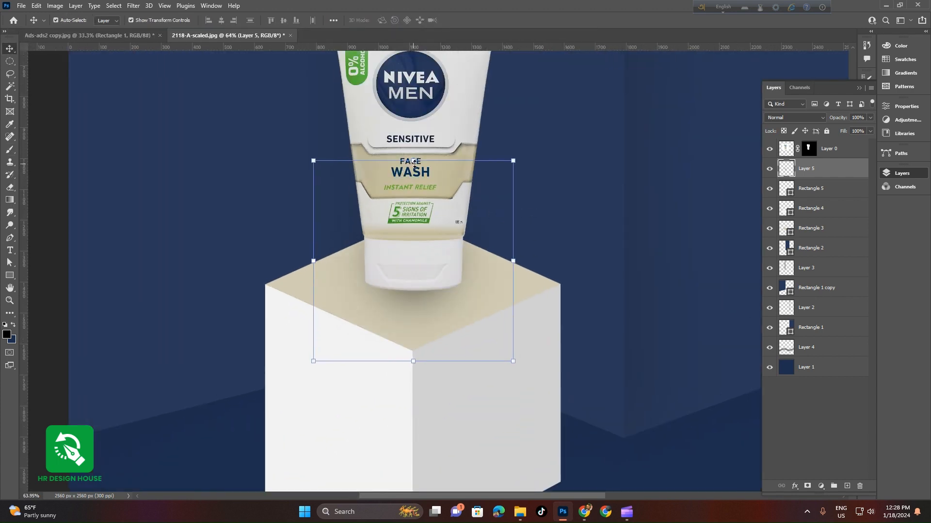
left_click_drag(414, 164, 429, 288)
left_click_drag(519, 286, 556, 291)
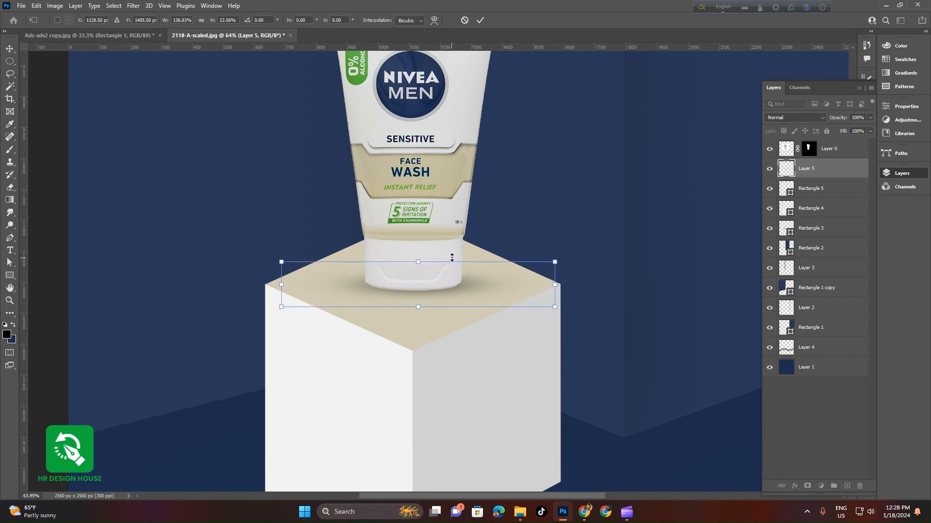
left_click_drag(419, 311, 456, 292)
left_click(479, 20)
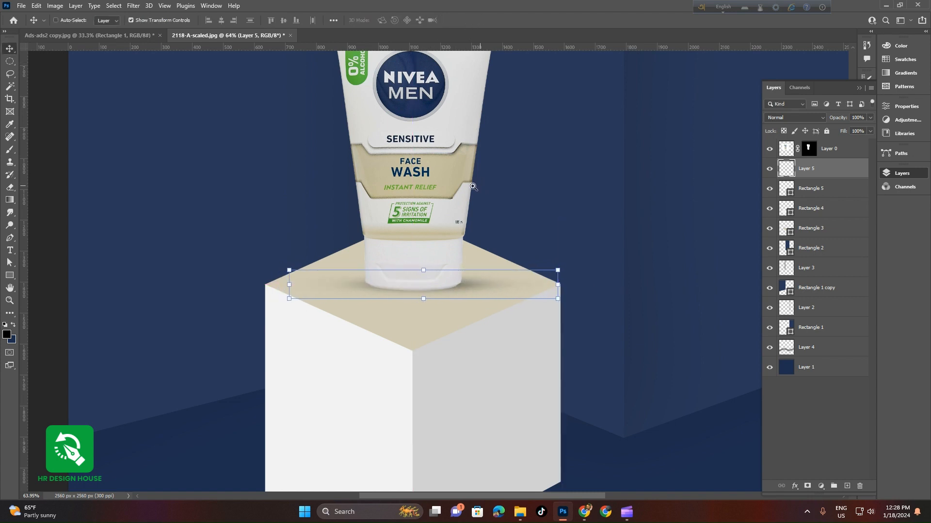
scroll(479, 186, "down", 4)
scroll(564, 244, "down", 2)
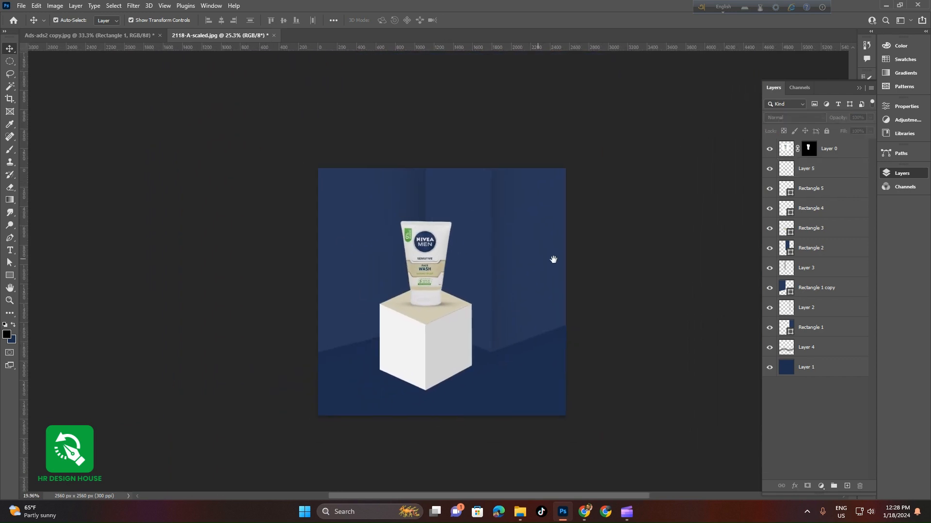
scroll(435, 243, "up", 6)
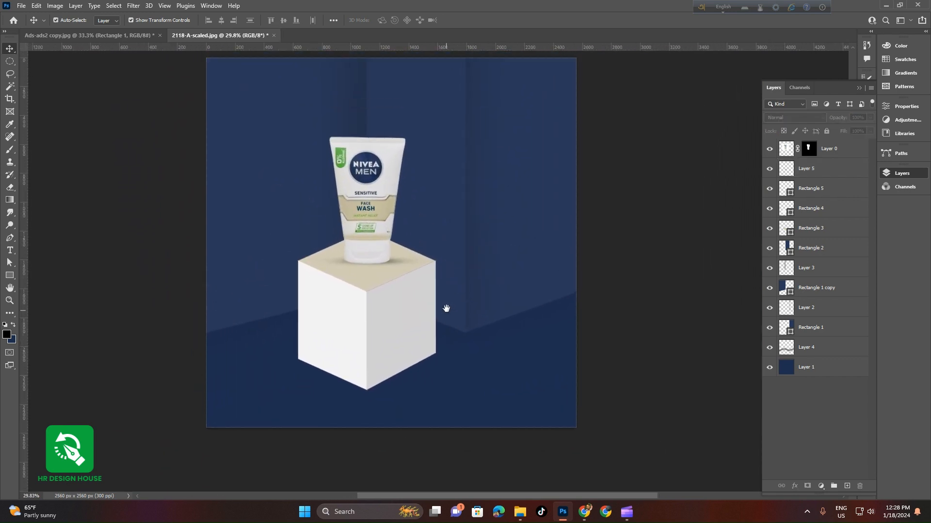
scroll(430, 338, "down", 5)
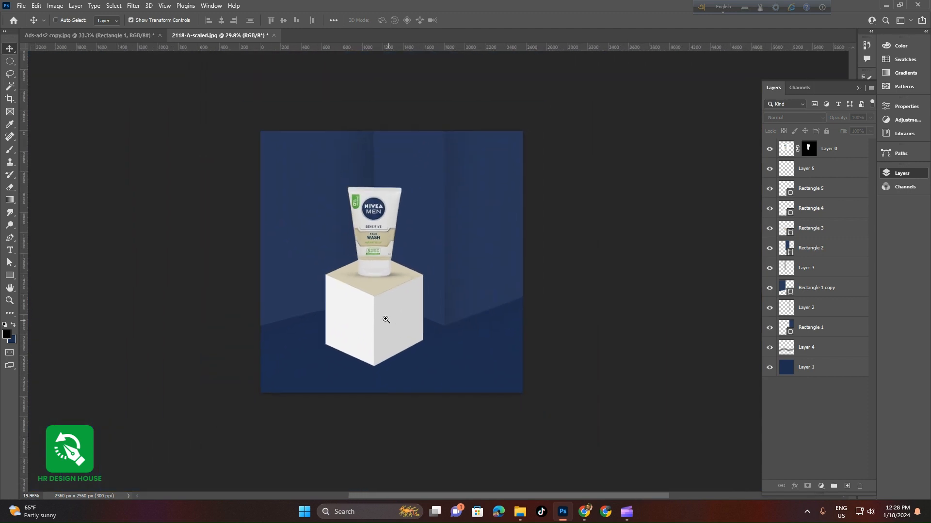
scroll(394, 337, "up", 4)
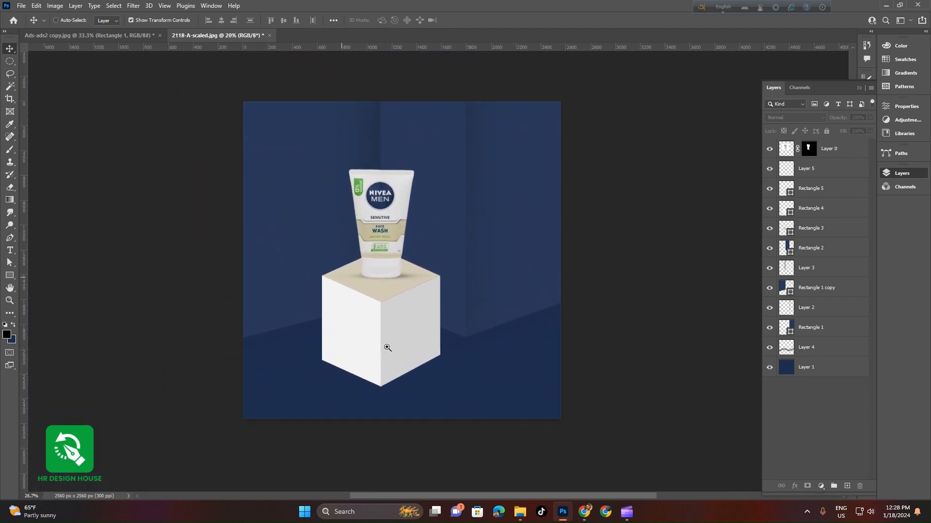
scroll(417, 337, "up", 4)
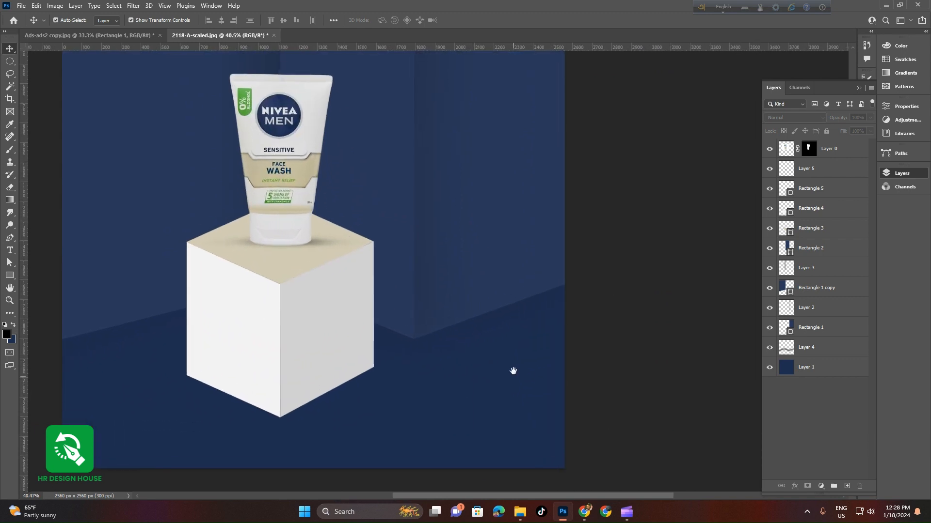
Add the text NIVEA in 71 pt Open Sans Medium capitals, overlapping the box's right face and the floor beside it.
scroll(513, 371, "up", 2)
left_click(10, 149)
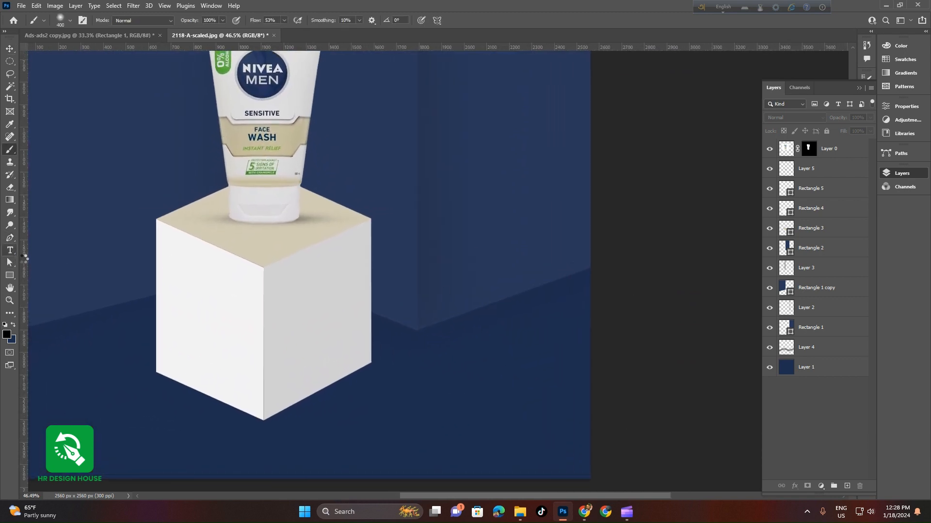
left_click(400, 354)
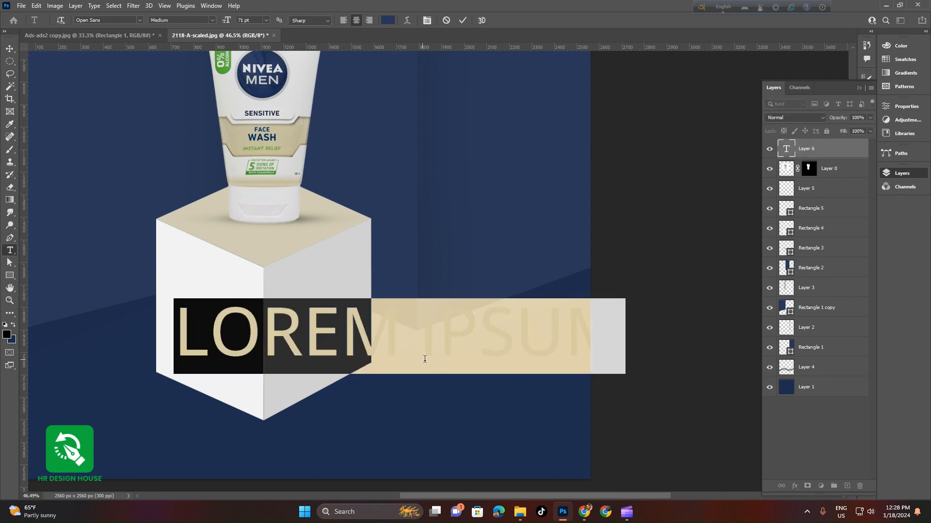
type("NIVEA")
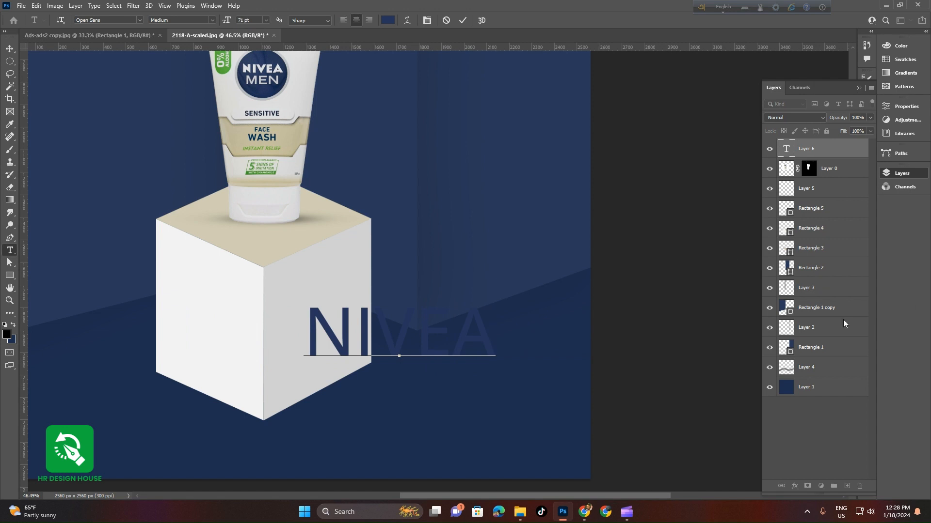
left_click(463, 21)
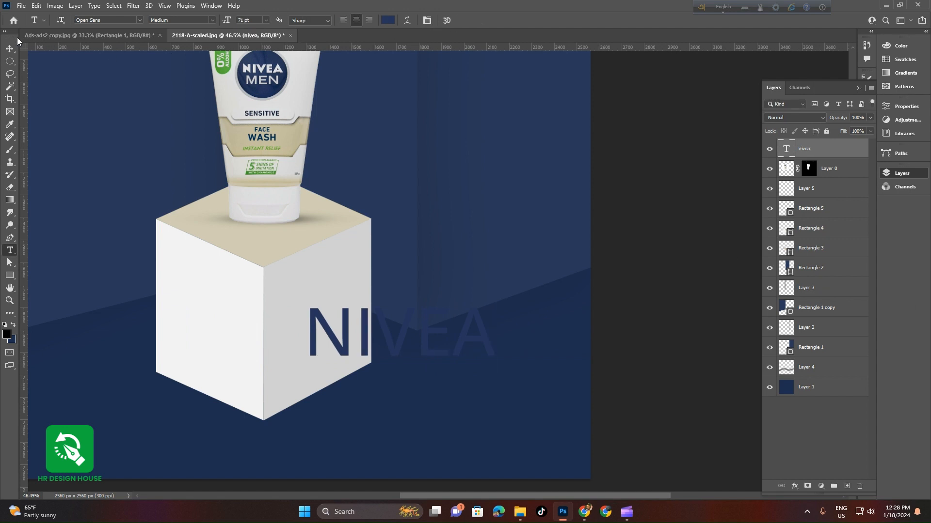
Move the NIVEA text slightly up and recolour it white (#ffffff).
left_click(9, 48)
left_click_drag(406, 329, 412, 316)
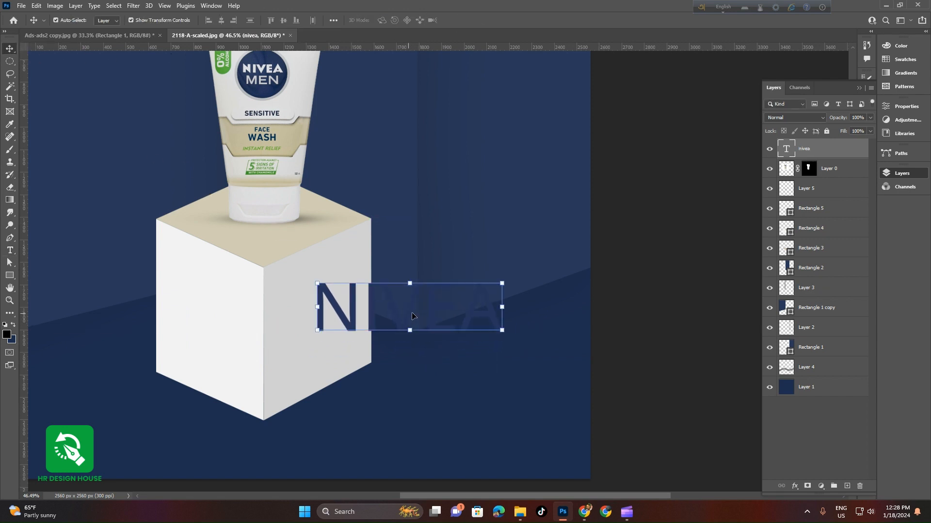
left_click(11, 339)
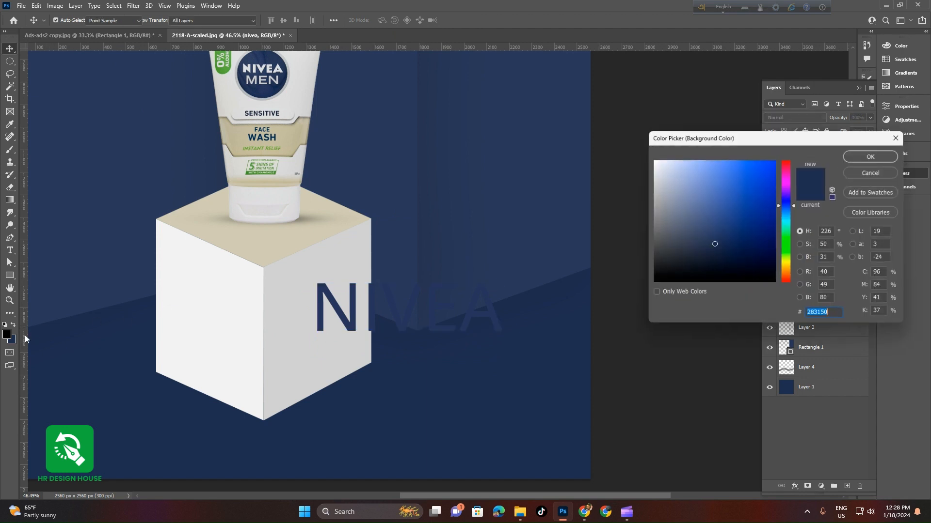
left_click_drag(653, 180, 651, 154)
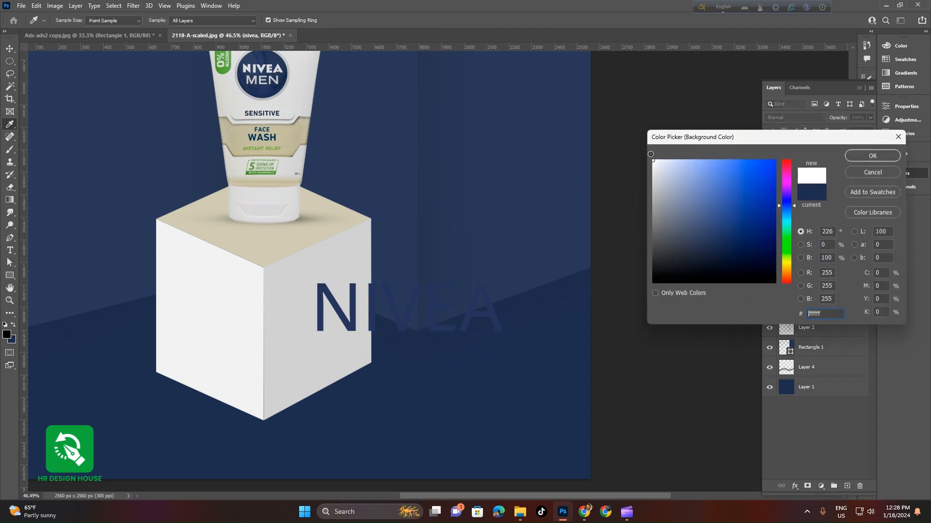
left_click(872, 156)
key("ctrl+BackSpace")
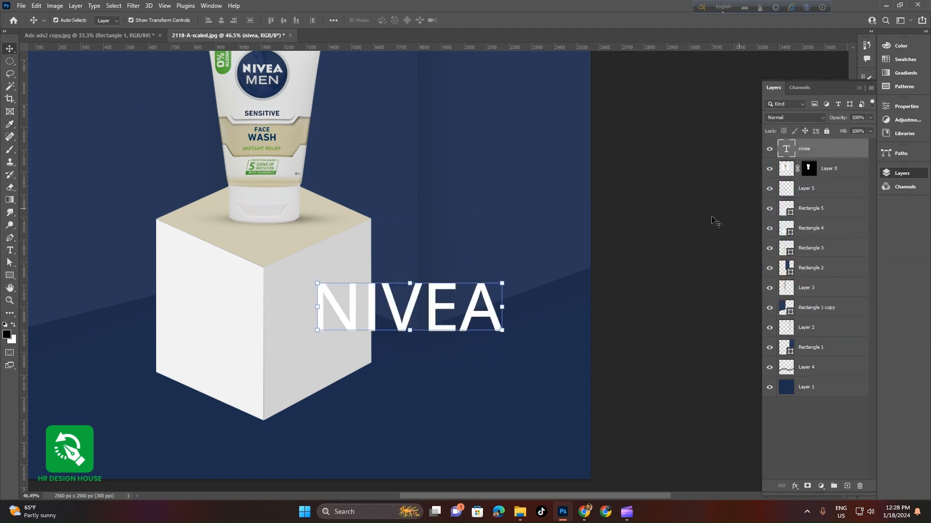
Duplicate the NIVEA text directly below itself and change the copy's wording to MEN.
left_click(715, 221)
left_click(437, 311)
left_click_drag(435, 305, 435, 380)
double_click(435, 380)
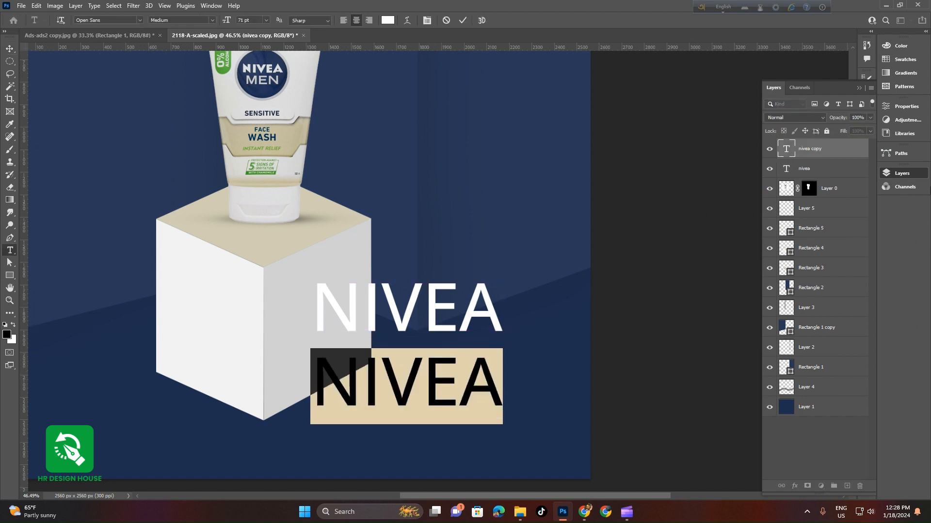
type("MEN")
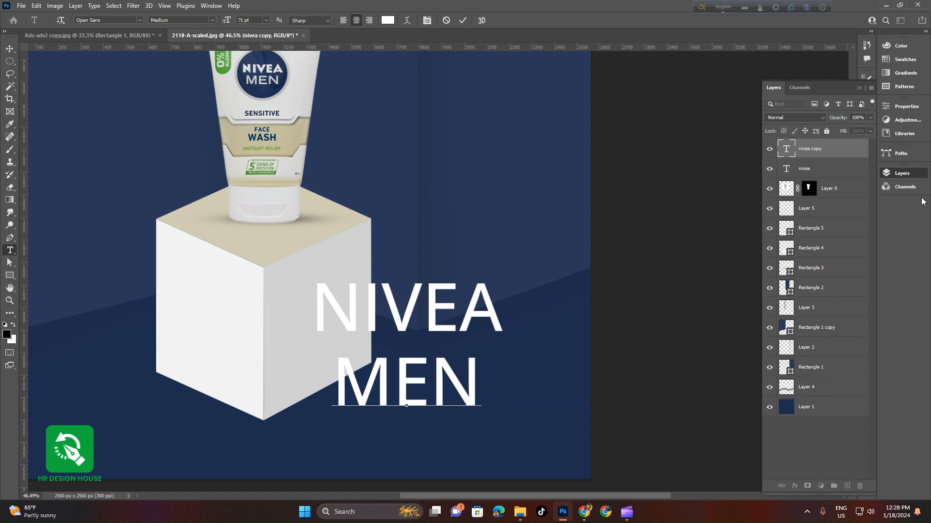
left_click(8, 49)
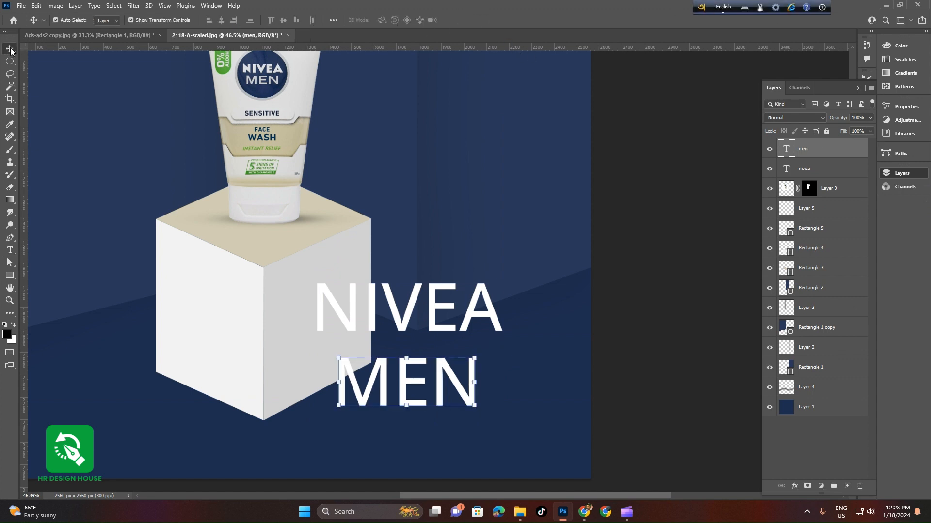
Set the font weight of the NIVEA text to ExtraBold.
key("alt+bracketleft")
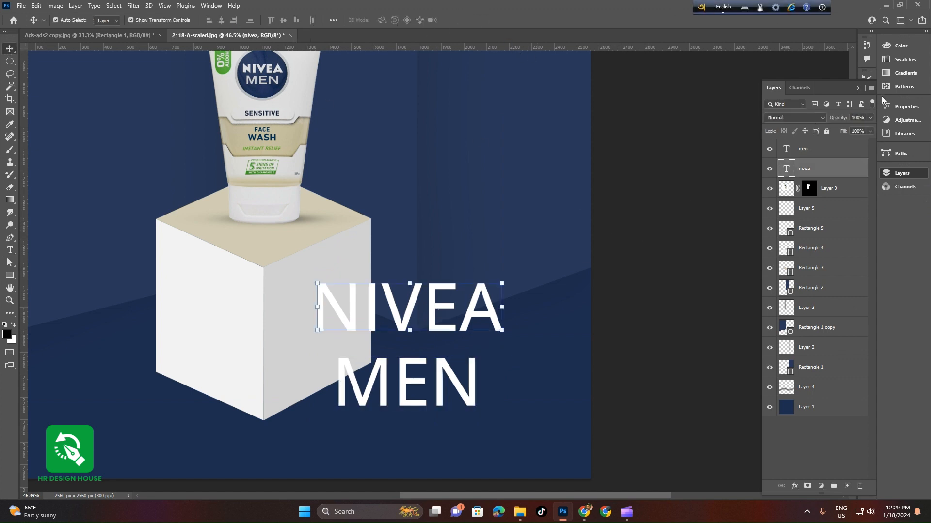
left_click(902, 111)
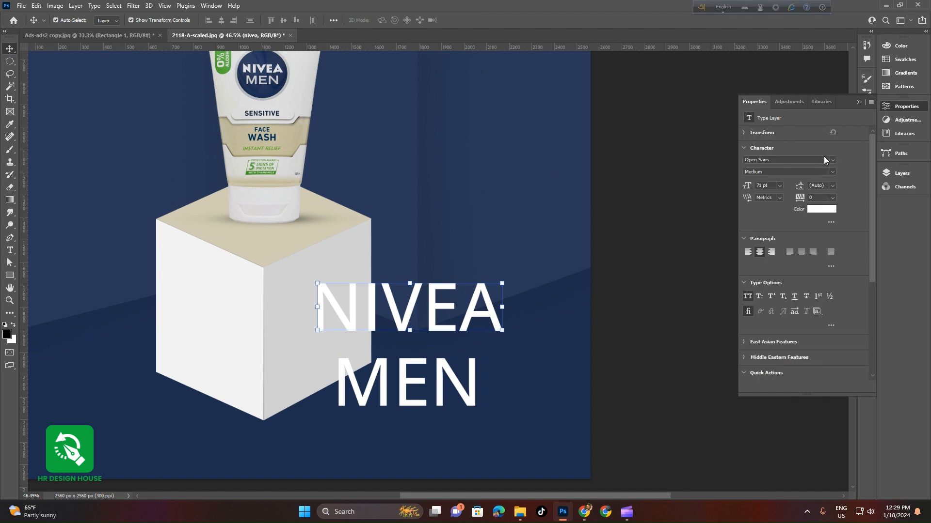
left_click(833, 170)
left_click(778, 244)
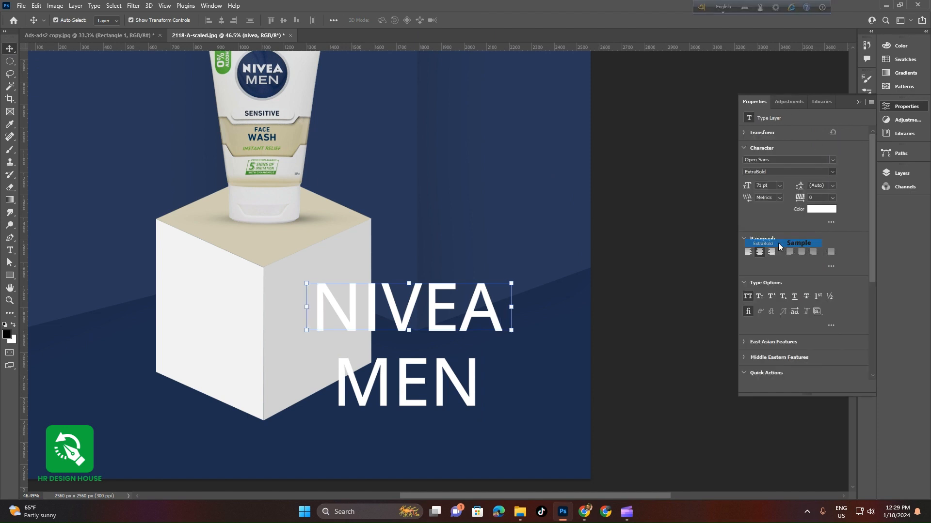
left_click(679, 258)
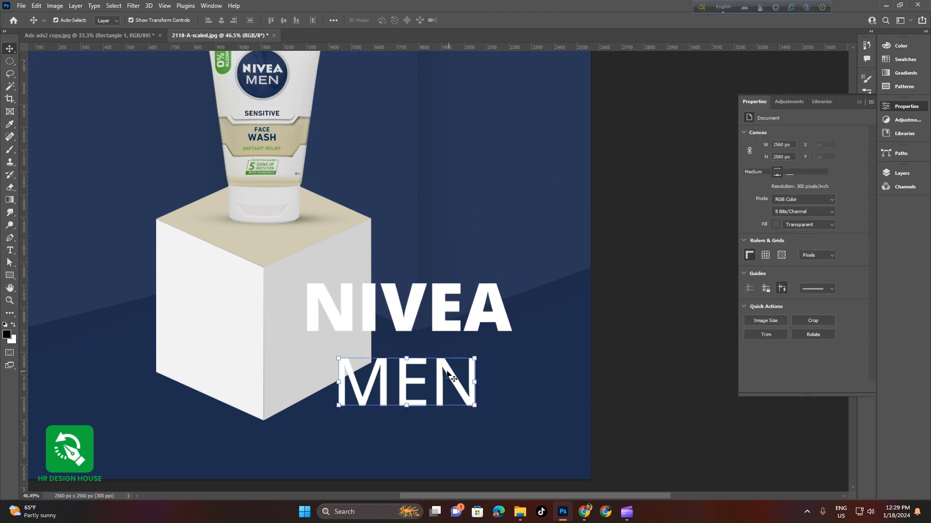
Move MEN up closer beneath NIVEA, then scale both texts together to about 57% and place them near the canvas's lower-right corner.
left_click_drag(449, 376, 446, 359)
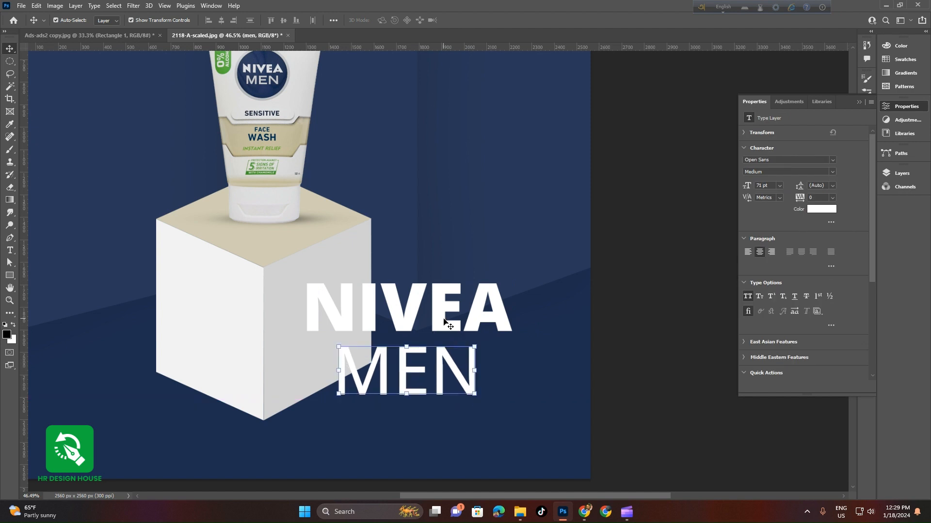
left_click(444, 321, "shift")
key("ctrl+t")
left_click_drag(409, 281, 409, 330)
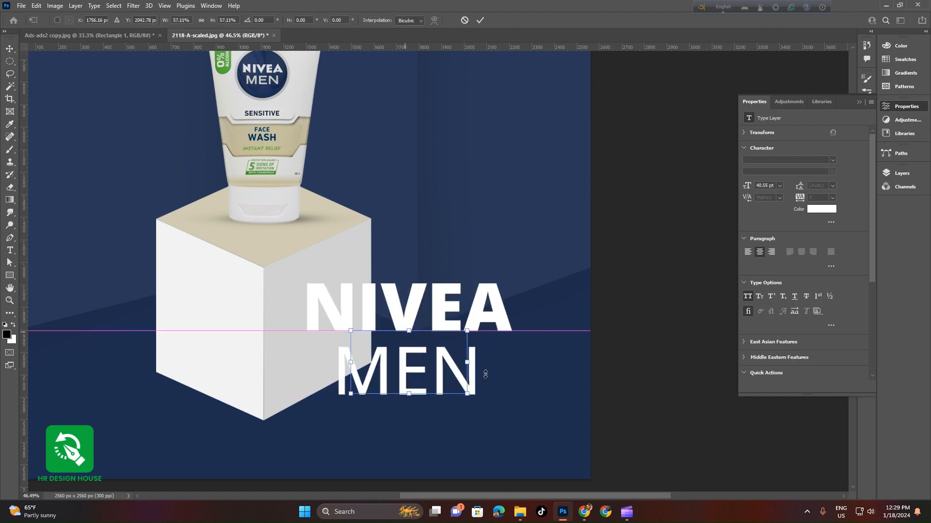
scroll(485, 374, "down", 3)
left_click_drag(426, 269, 507, 318)
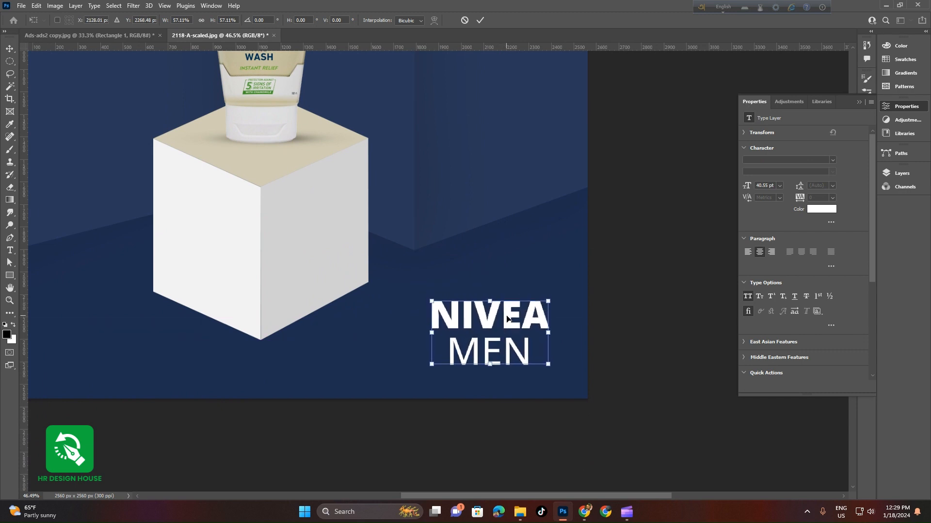
left_click(479, 20)
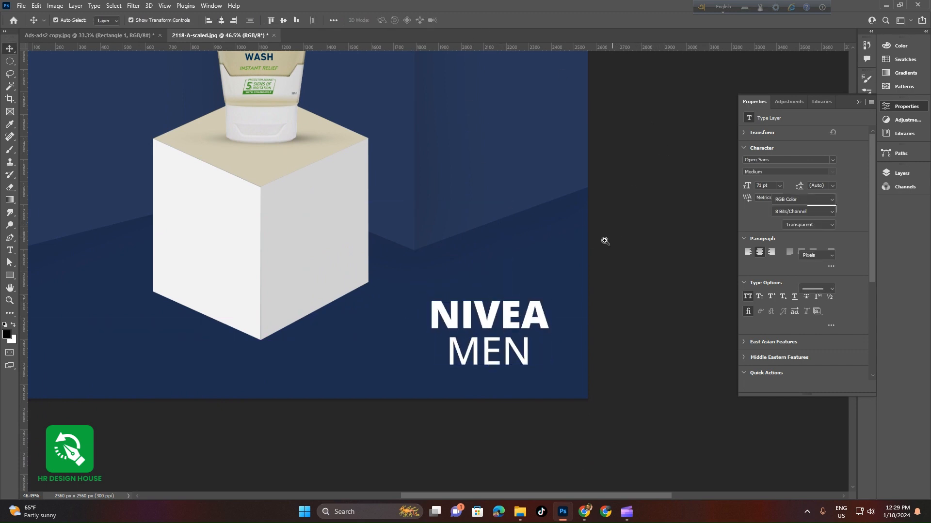
Scale the NIVEA and MEN texts together to 68.75% and shift them slightly closer to the canvas's lower-right corner.
scroll(581, 237, "down", 5)
scroll(508, 387, "up", 5)
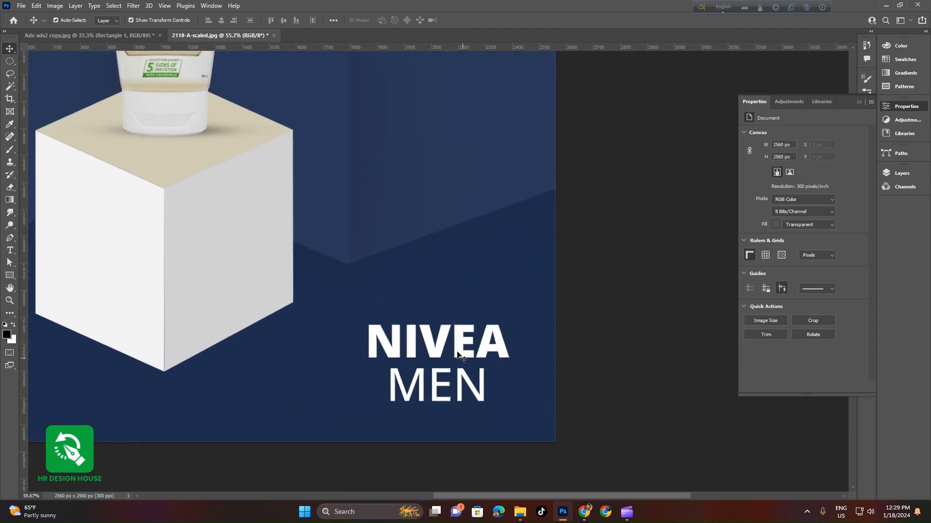
left_click(450, 345)
left_click(435, 378, "shift")
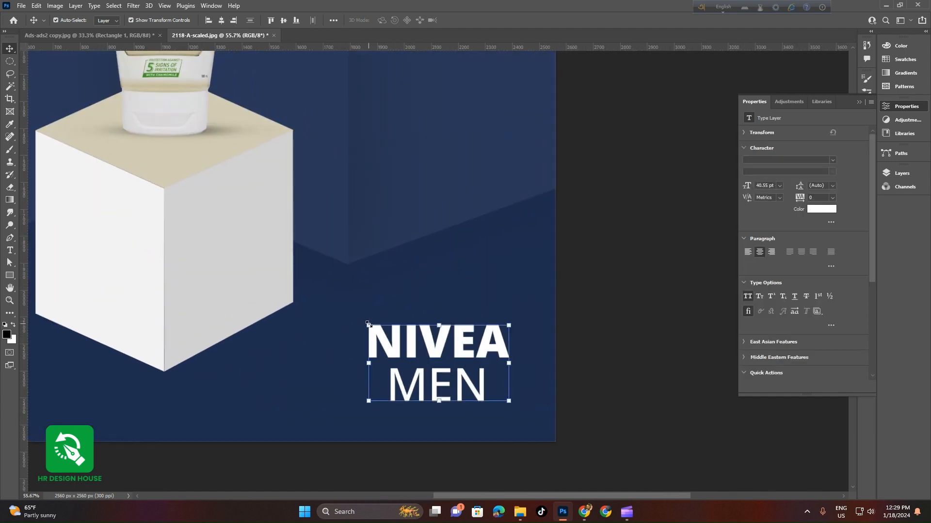
left_click_drag(368, 325, 412, 348)
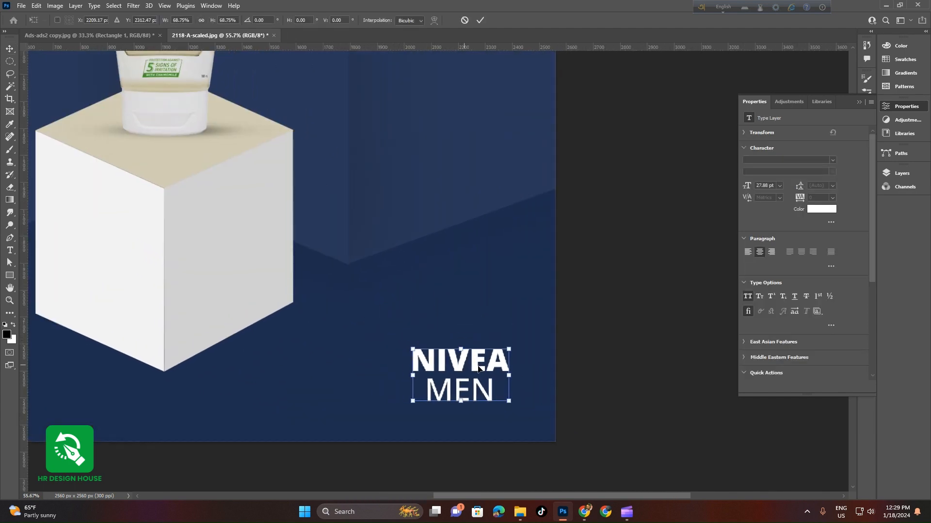
left_click_drag(479, 370, 491, 377)
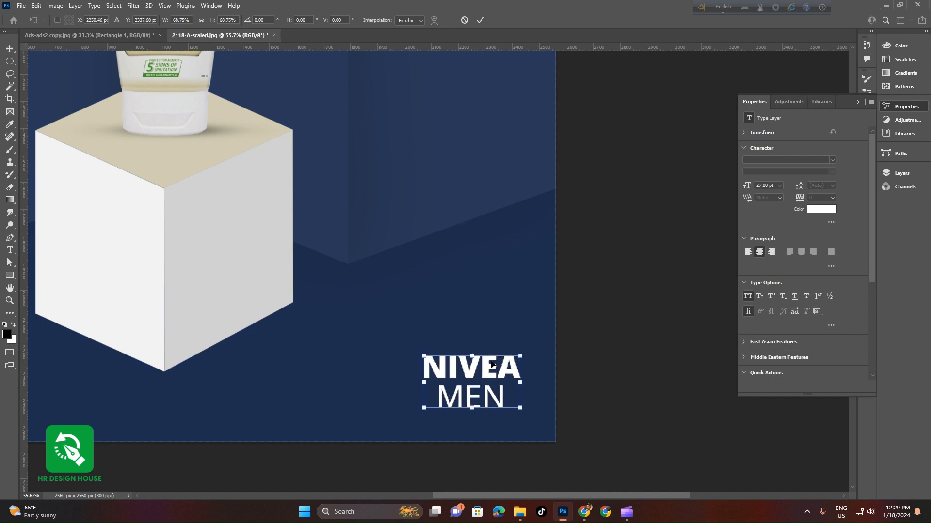
left_click(480, 20)
Compare the whole composition with the finished reference ad in Ads-ads2 copy.jpg, then return to 2118-A-scaled.jpg.
scroll(625, 262, "down", 5)
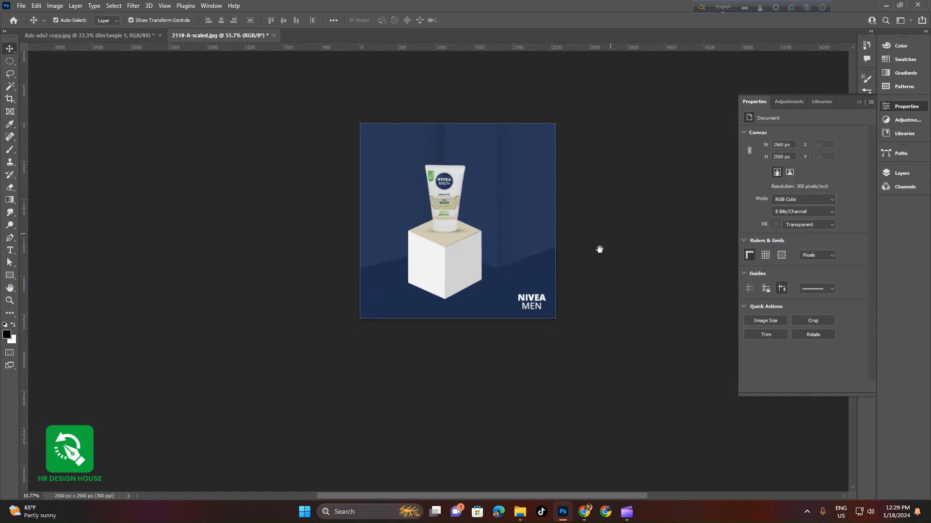
scroll(507, 288, "up", 3)
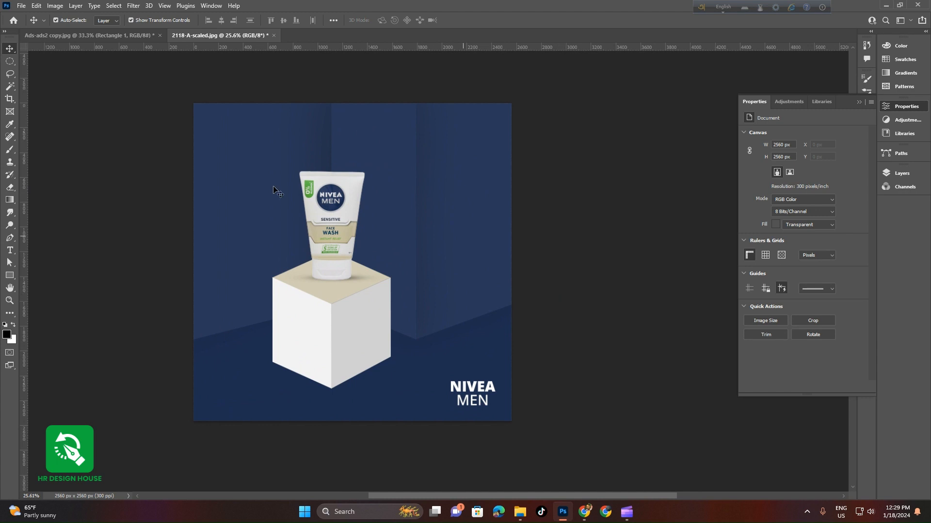
left_click(135, 36)
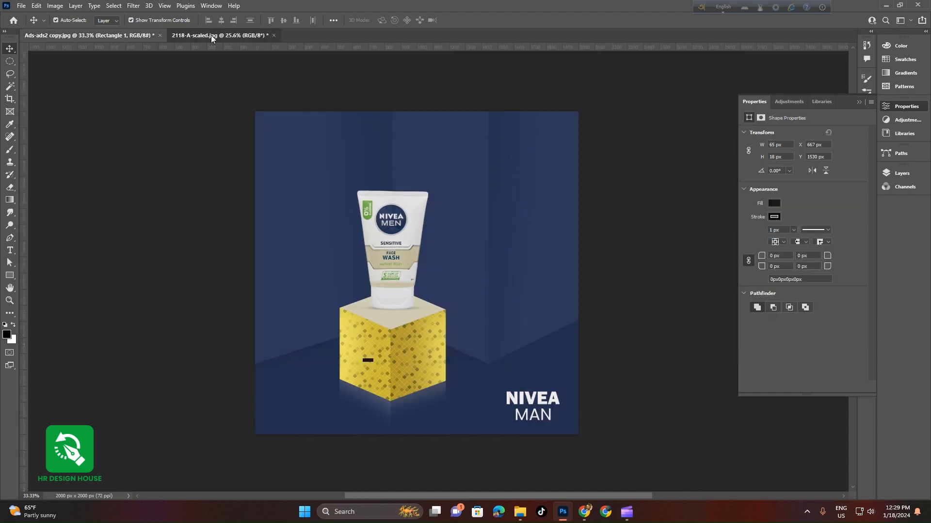
left_click(211, 35)
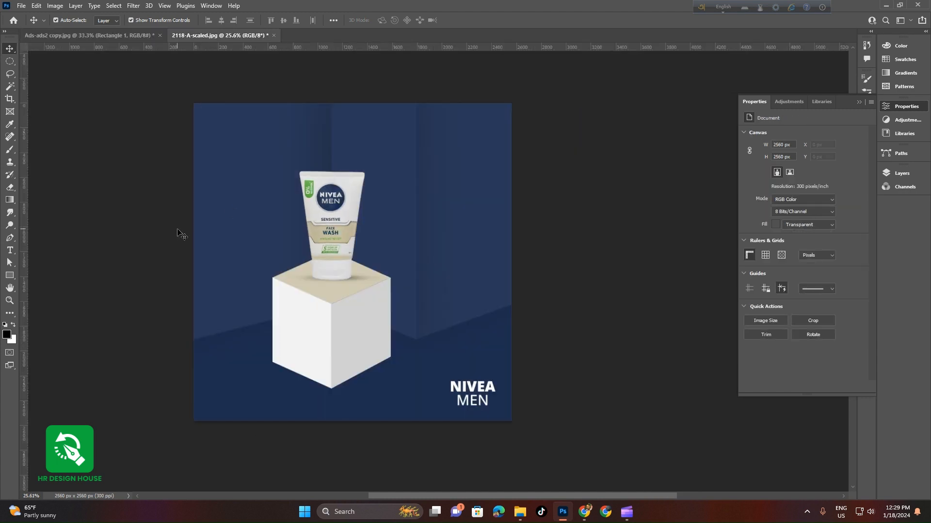